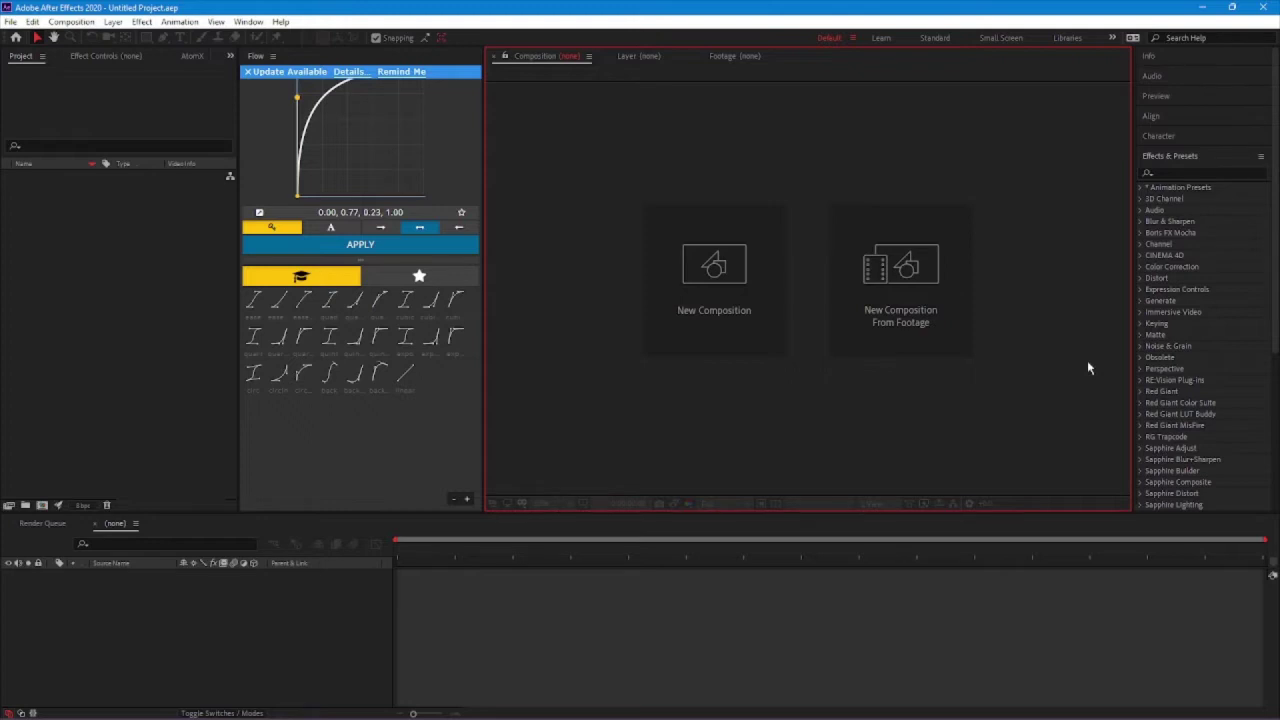
Dismiss the Flow update notice and create a 720 x 720 px composition at 29.97 frames per second.
{"action": "left_click", "coordinate": [249, 72]}
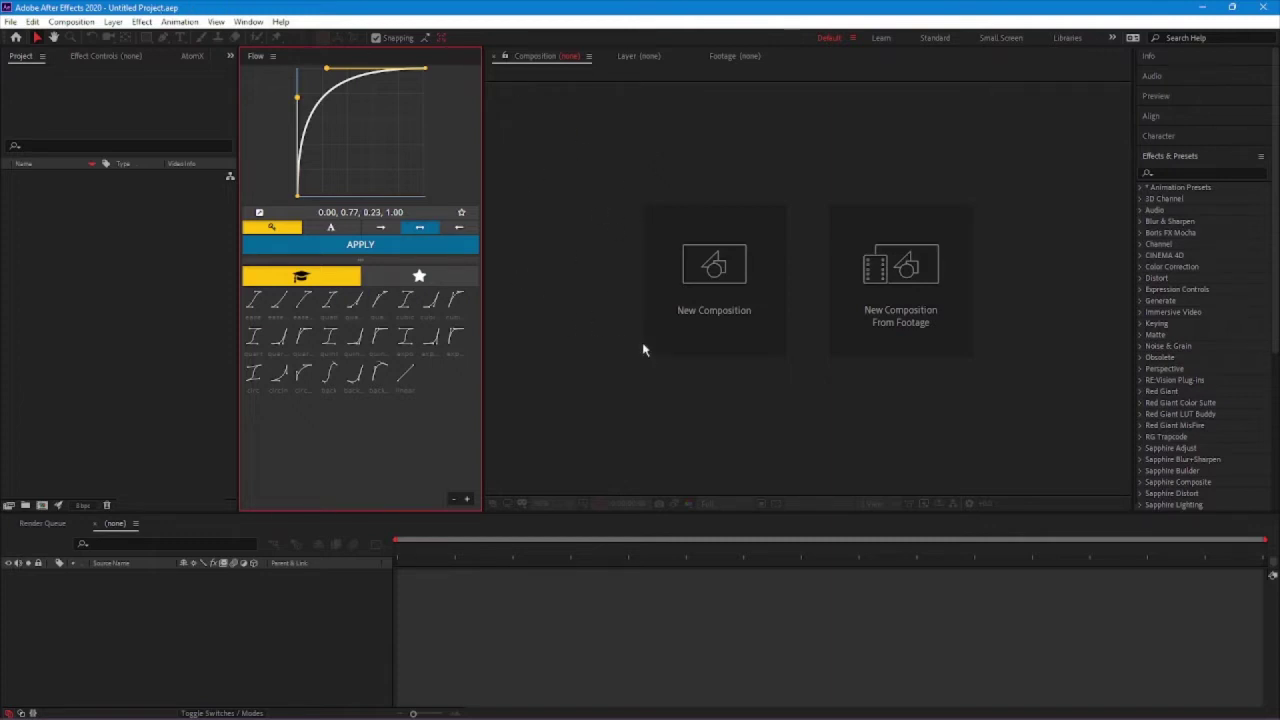
{"action": "left_click", "coordinate": [729, 294]}
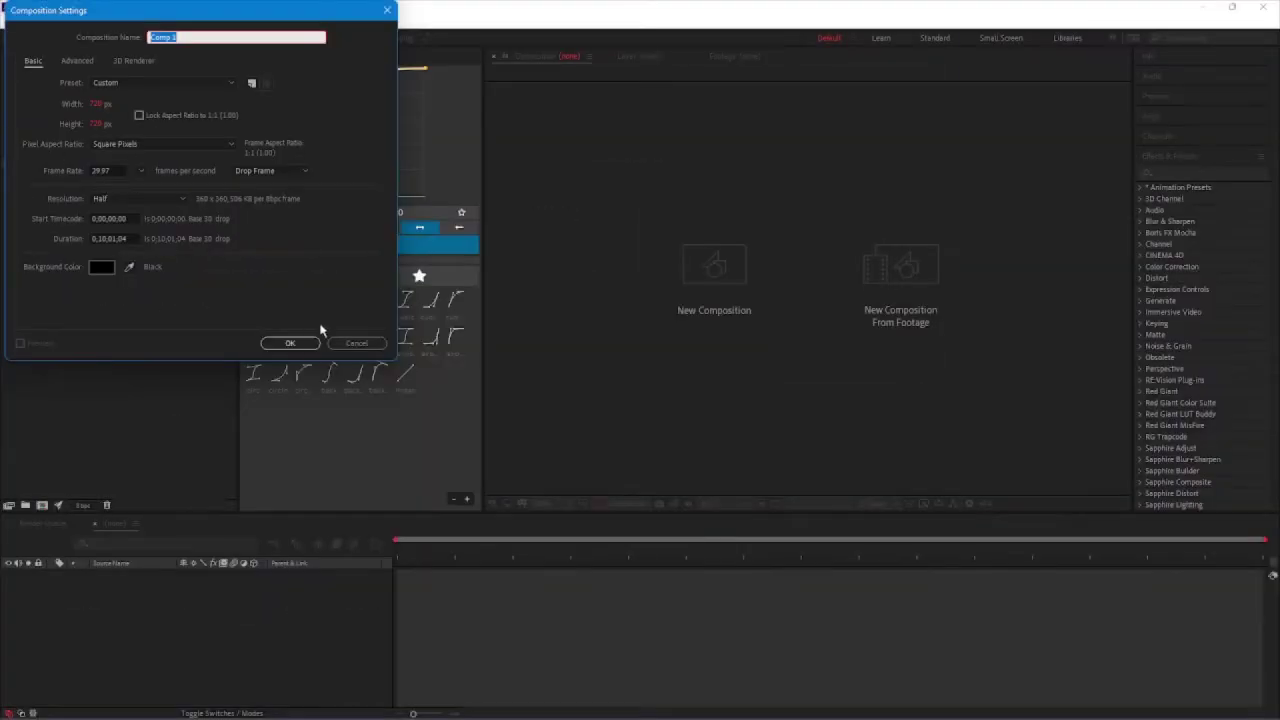
{"action": "left_click", "coordinate": [300, 344]}
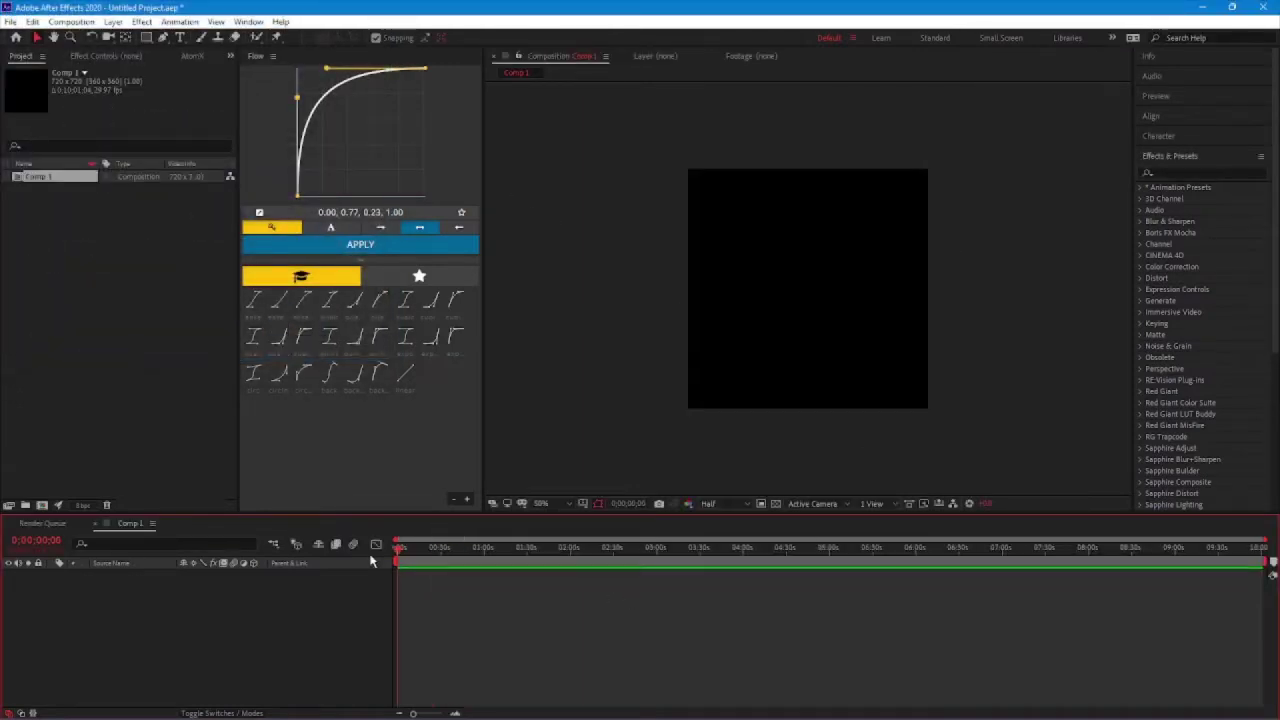
Import the portrait JPG, place it as a layer in the composition, and scale it to 47% to fit the frame width.
{"action": "key", "text": "ctrl+i"}
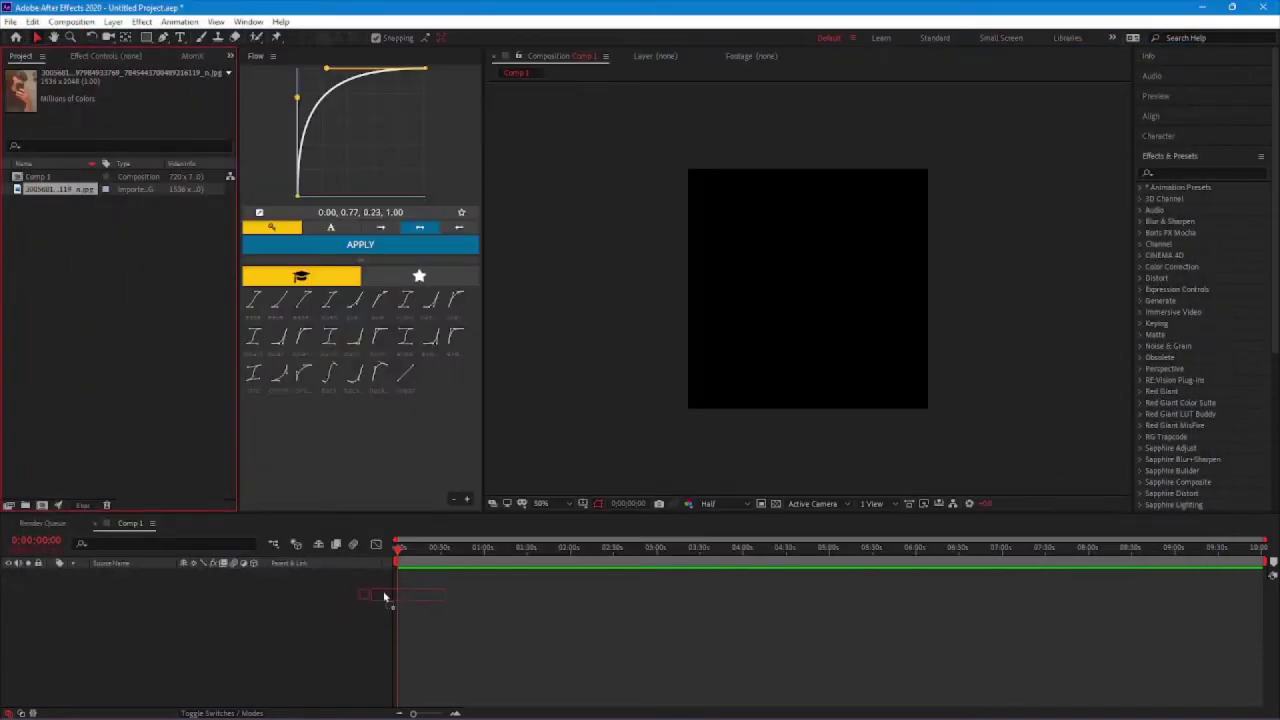
{"action": "left_click_drag", "start_coordinate": [354, 601], "coordinate": [486, 578]}
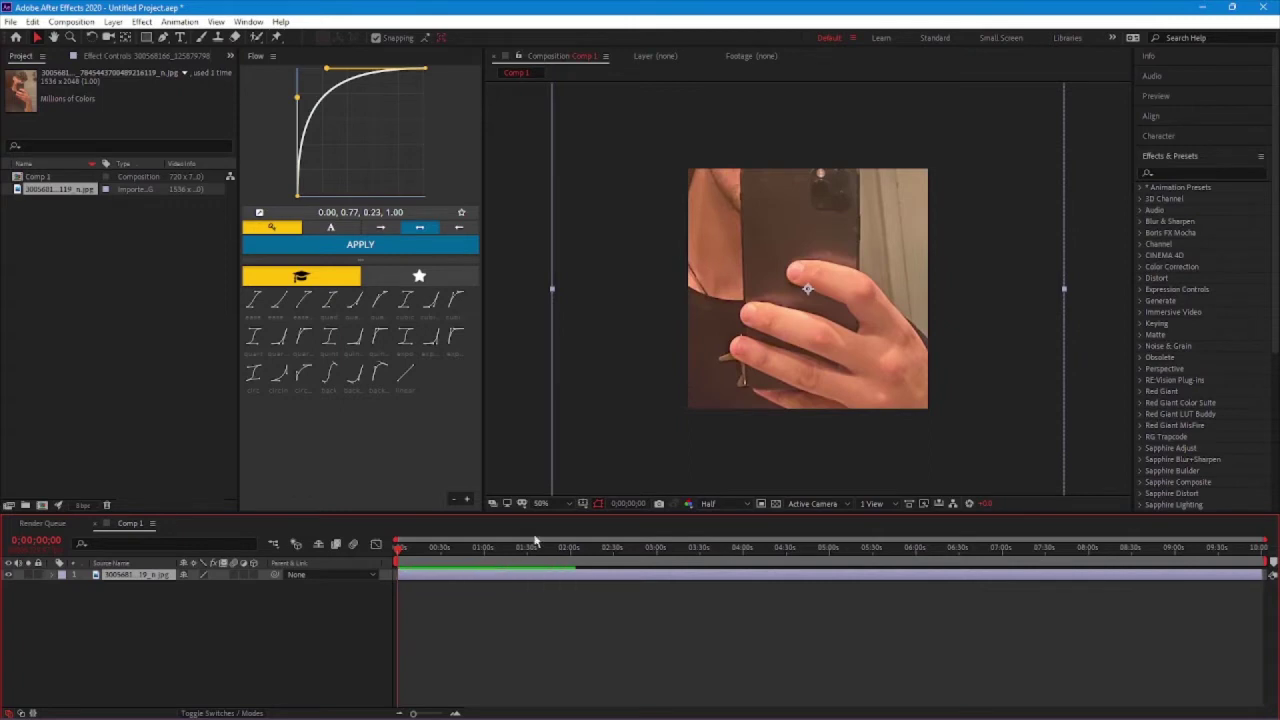
{"action": "key", "text": "s"}
{"action": "left_click_drag", "start_coordinate": [191, 587], "coordinate": [159, 576]}
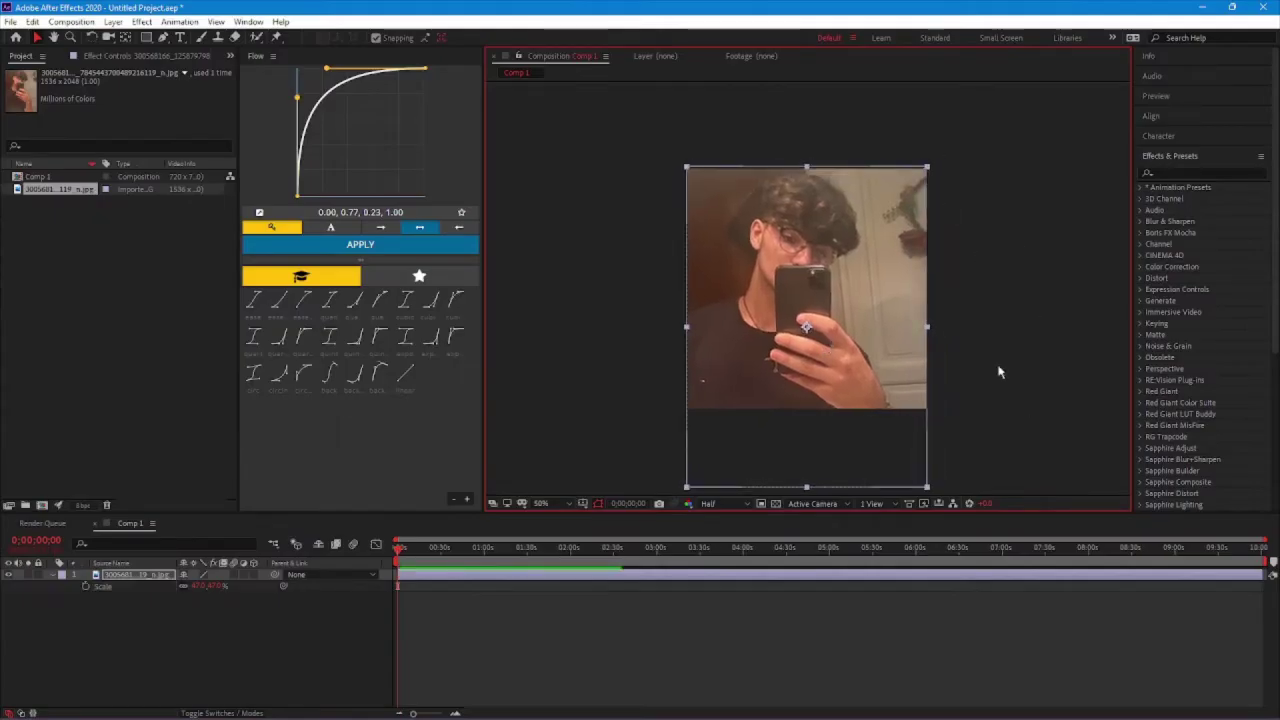
Pre-compose the photo layer, moving all attributes into the new composition.
{"action": "right_click", "coordinate": [452, 578]}
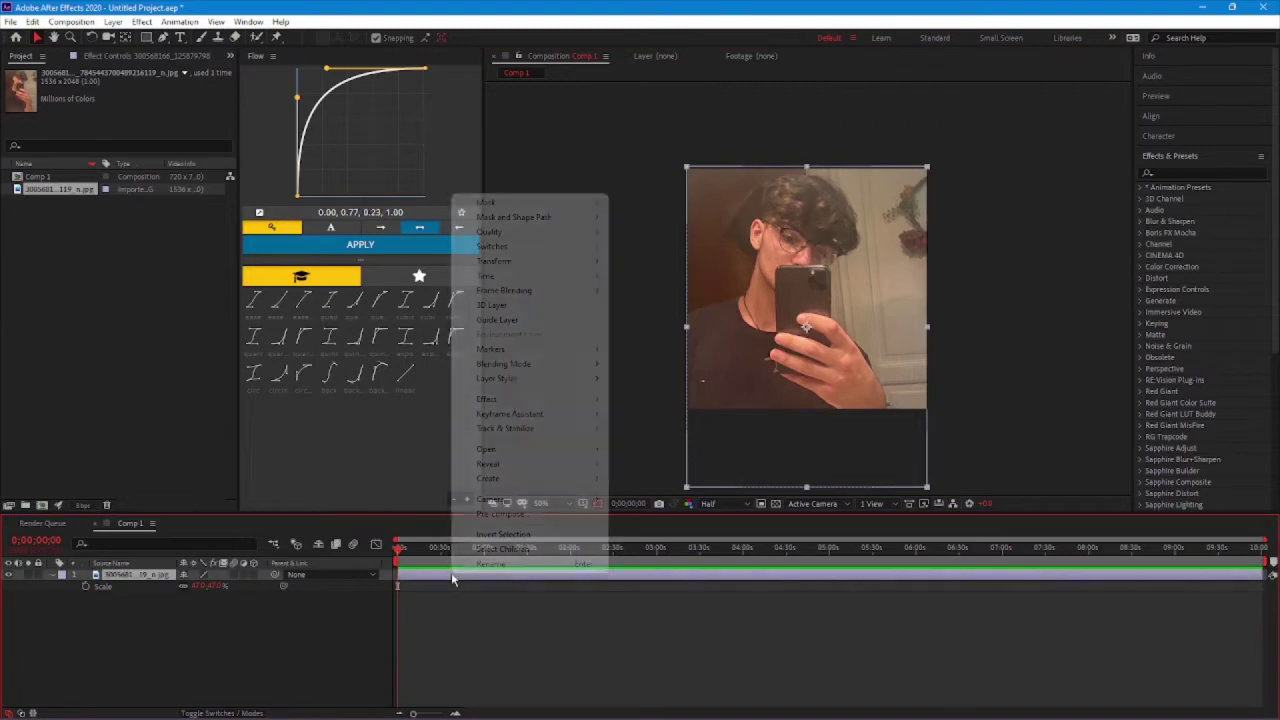
{"action": "left_click", "coordinate": [503, 516]}
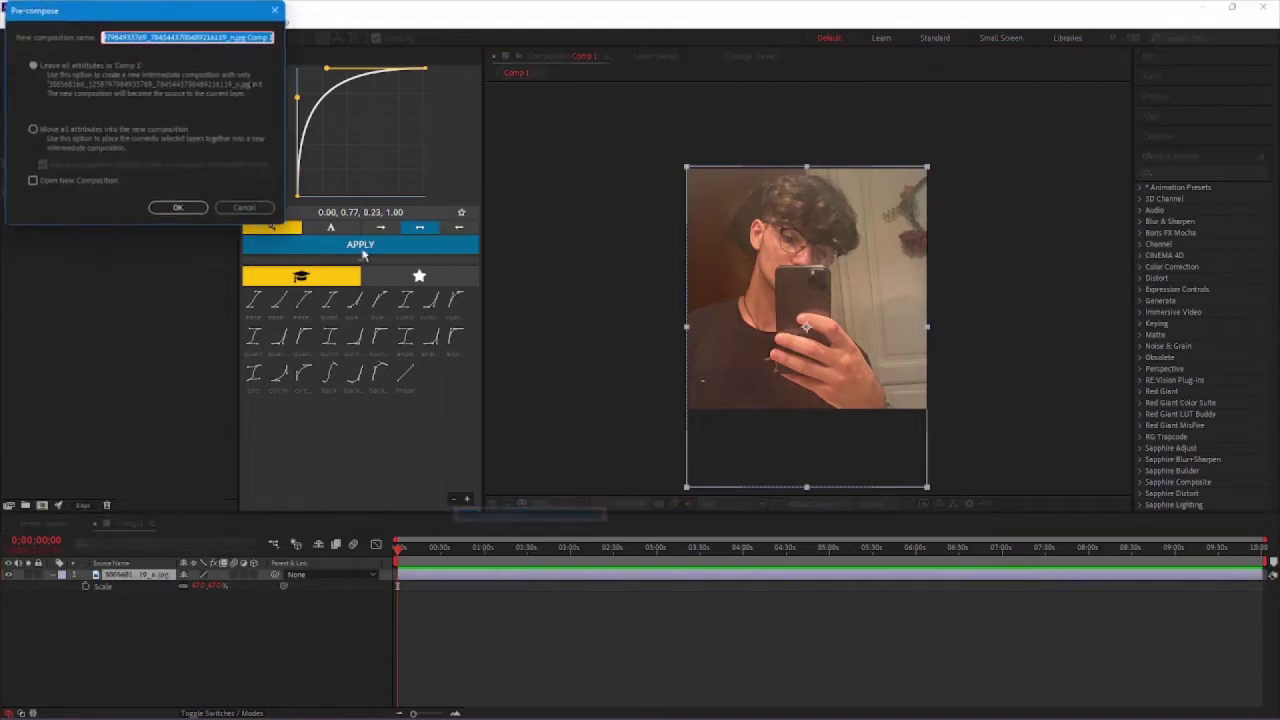
{"action": "left_click", "coordinate": [92, 130]}
{"action": "left_click", "coordinate": [178, 208]}
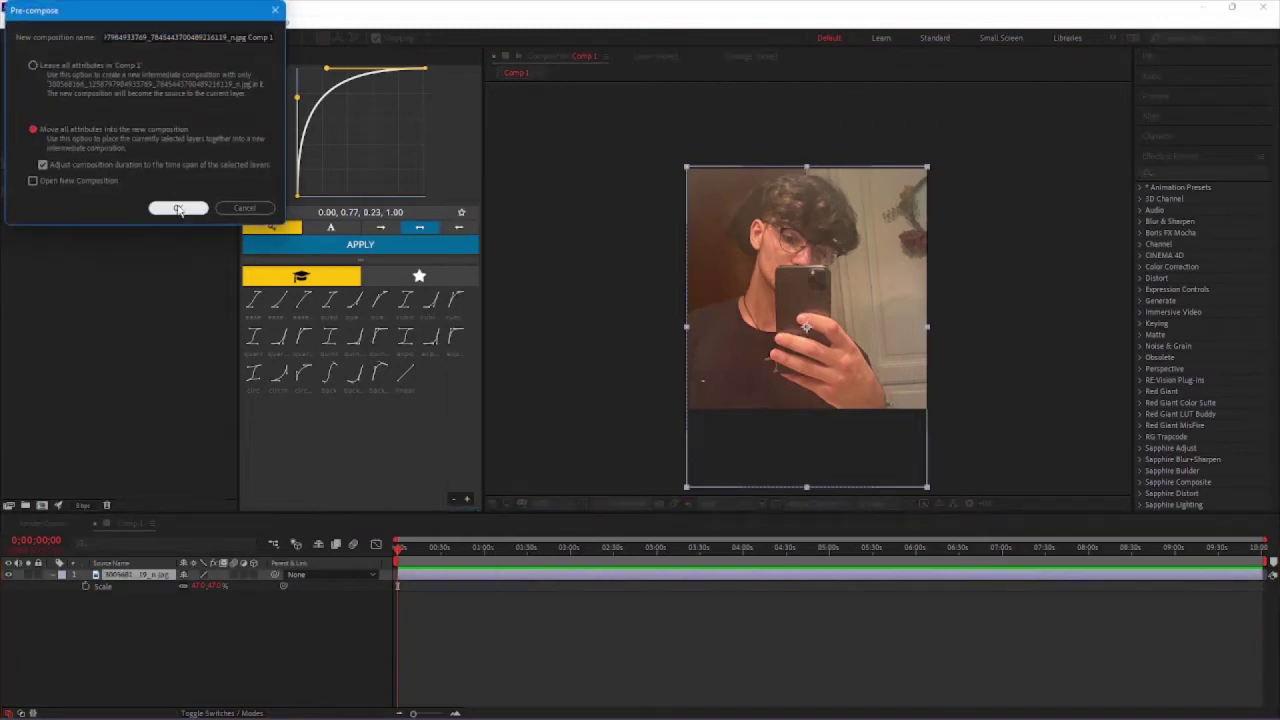
Find the Motion Tile effect and apply it to the pre-composed photo layer.
{"action": "left_click", "coordinate": [1186, 173]}
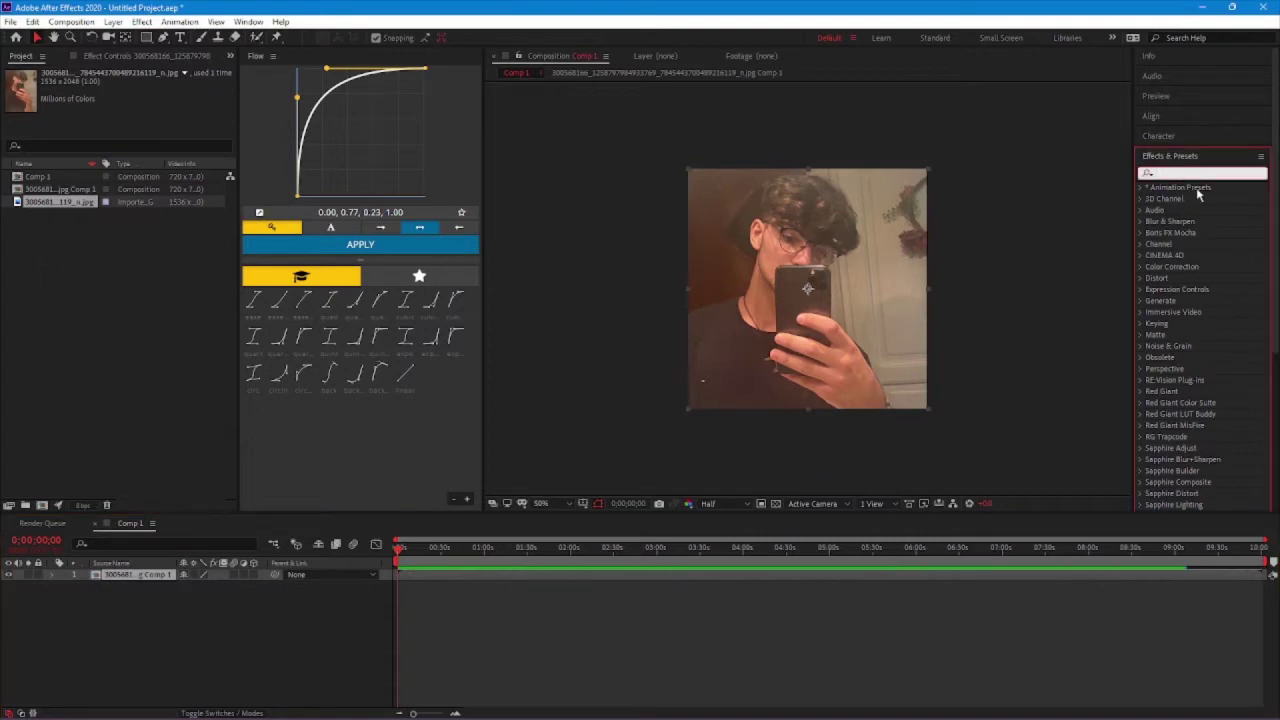
{"action": "type", "text": "motion"}
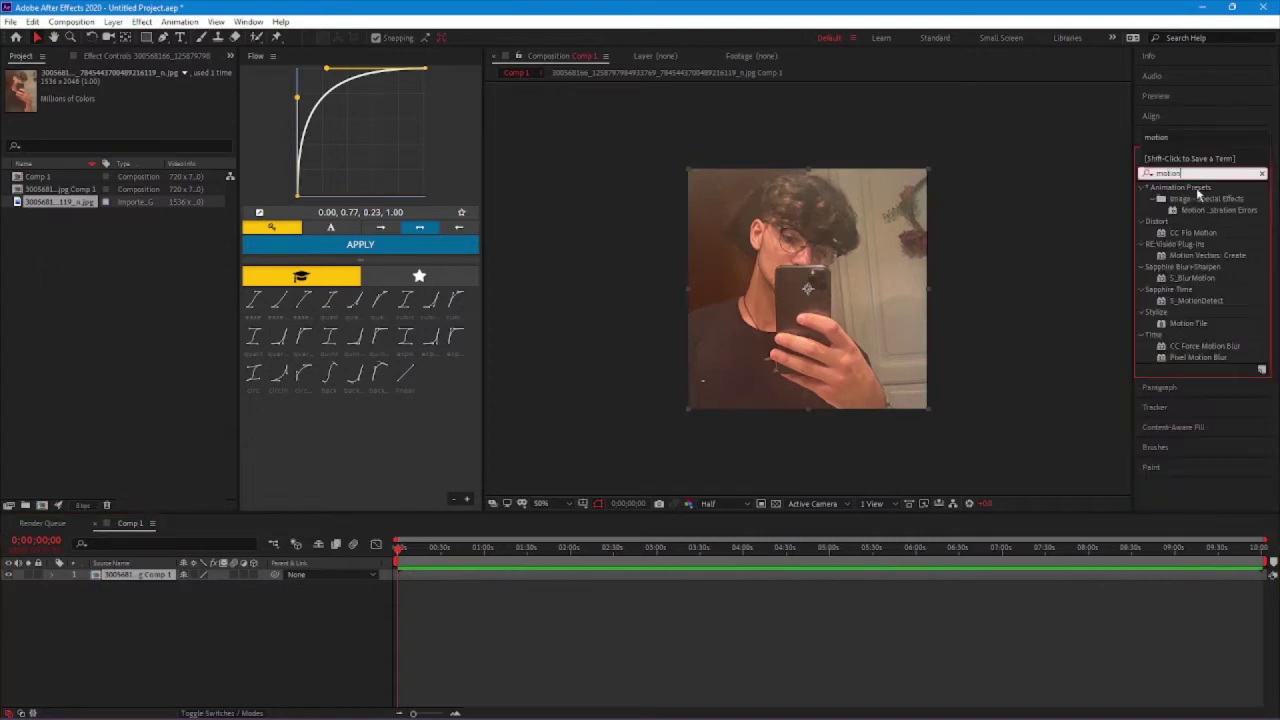
{"action": "double_click", "coordinate": [1188, 323]}
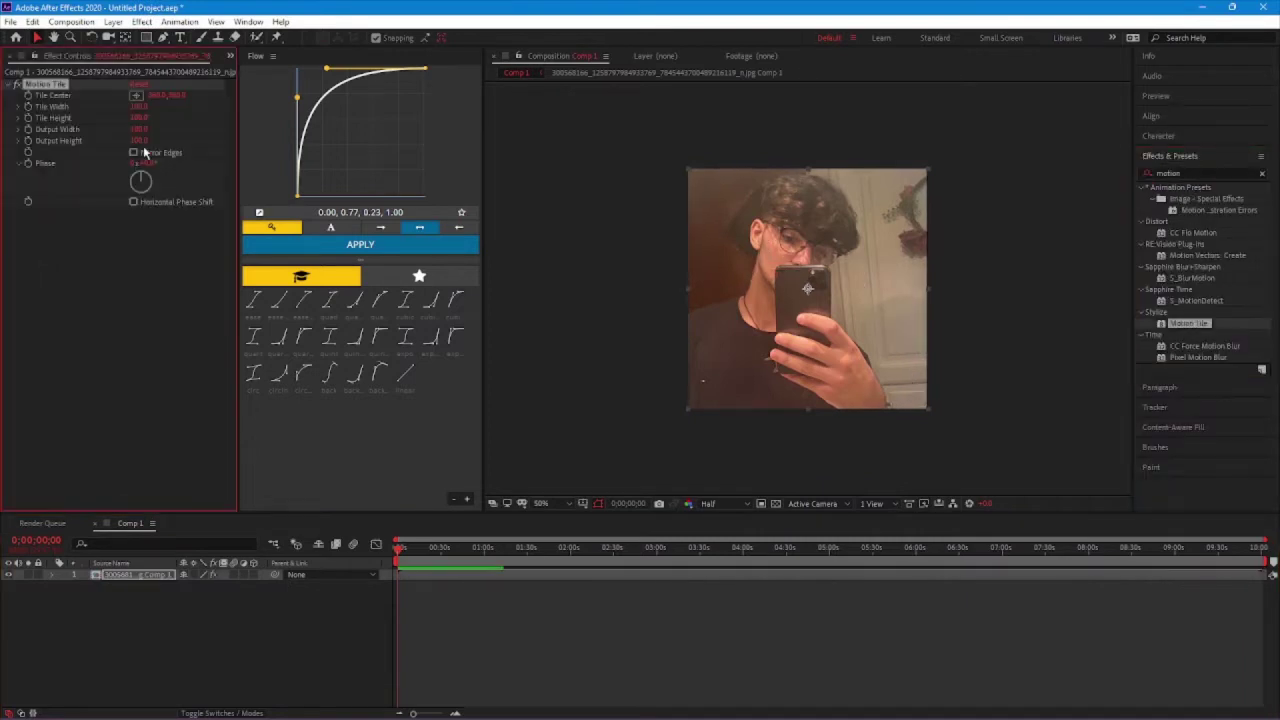
Set Motion Tile's output width and output height both to 400.
{"action": "left_click", "coordinate": [140, 129]}
{"action": "type", "text": "400"}
{"action": "key", "text": "Return"}
{"action": "left_click", "coordinate": [140, 140]}
{"action": "type", "text": "400"}
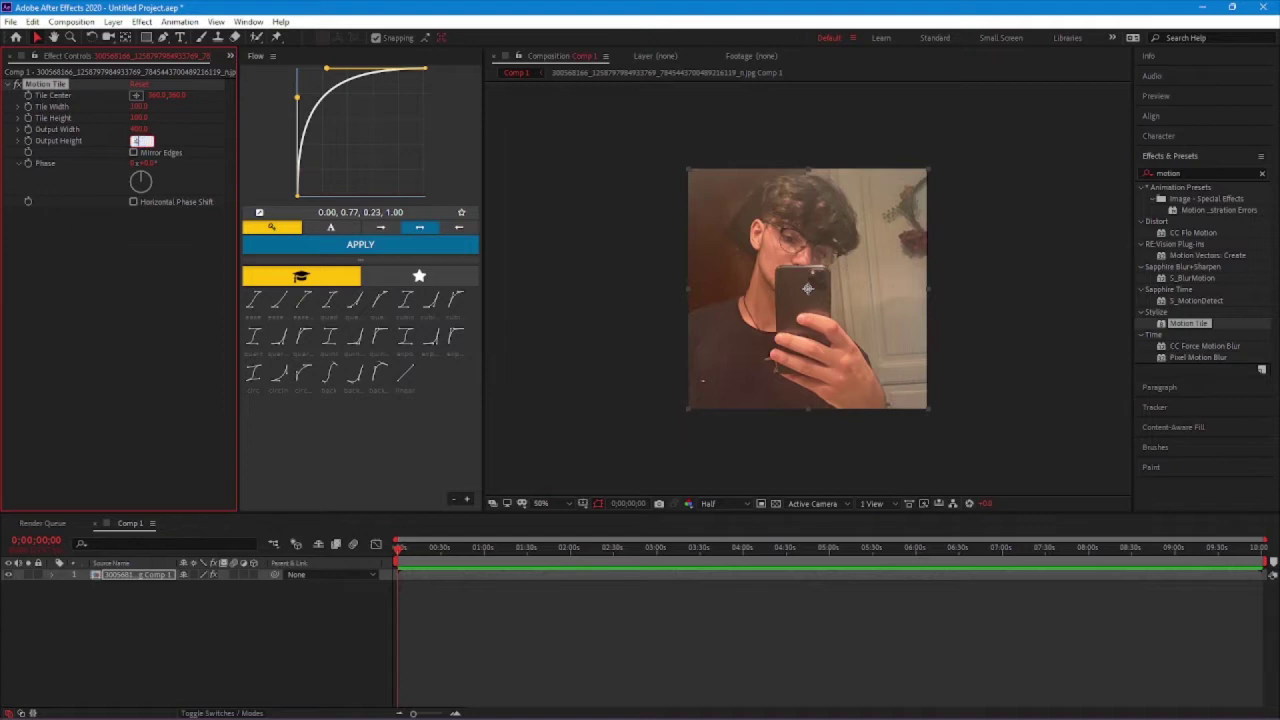
{"action": "key", "text": "Return"}
Try scaling the tiled layer down to 34% and 18% to inspect the repeated tiles, and undo the scaling.
{"action": "left_click", "coordinate": [457, 594]}
{"action": "key", "text": "s"}
{"action": "left_click_drag", "start_coordinate": [201, 587], "coordinate": [156, 586]}
{"action": "left_click", "coordinate": [1000, 291]}
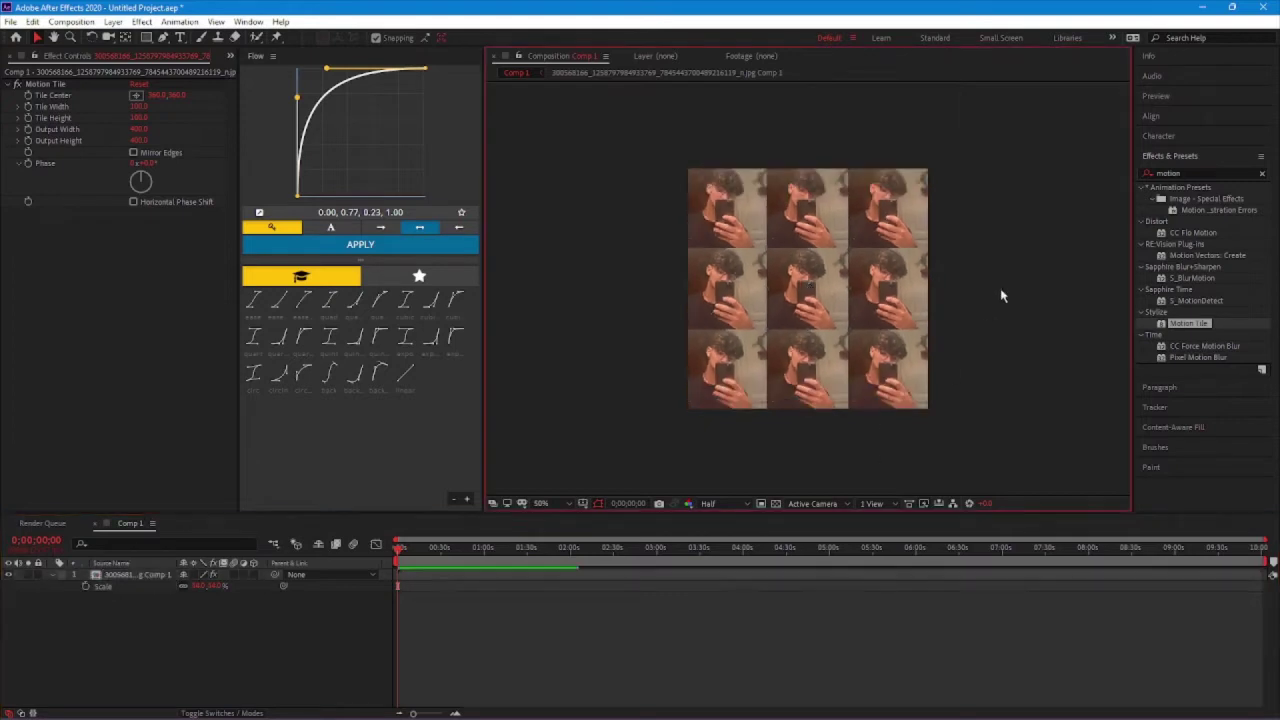
{"action": "scroll", "coordinate": [1000, 291], "scroll_direction": "up", "scroll_amount": 4}
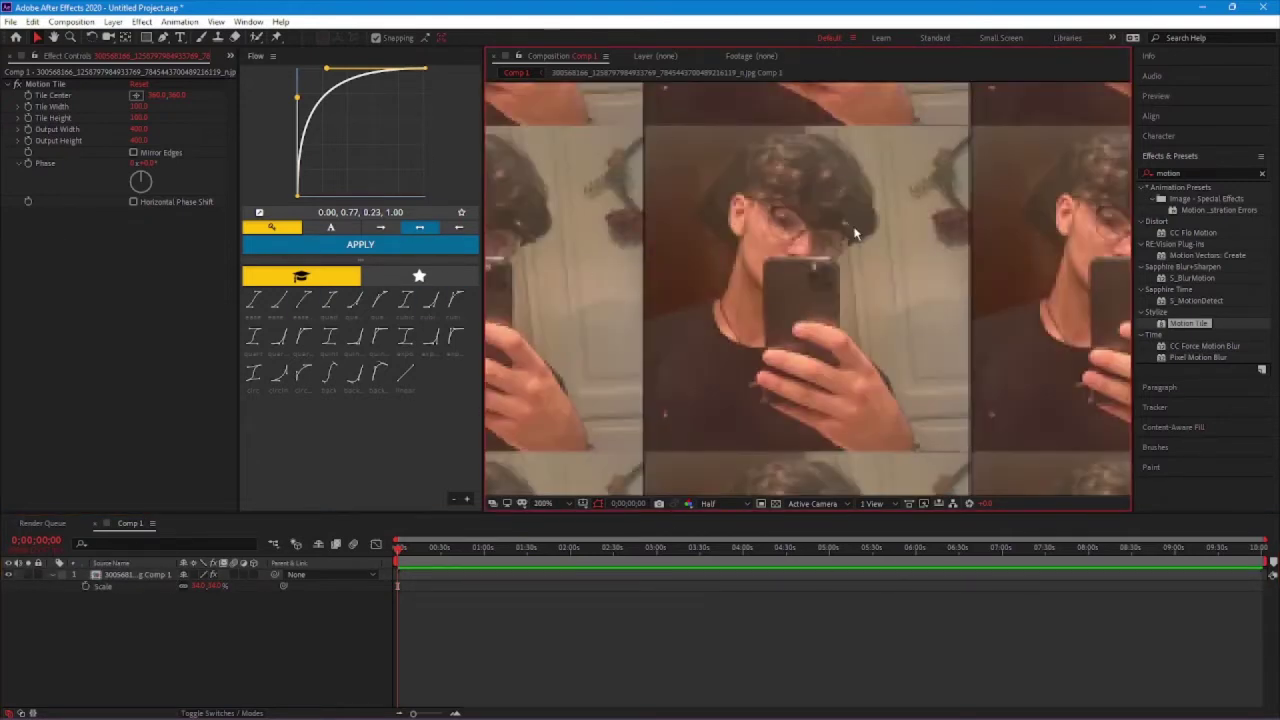
{"action": "scroll", "coordinate": [855, 236], "scroll_direction": "down", "scroll_amount": 2}
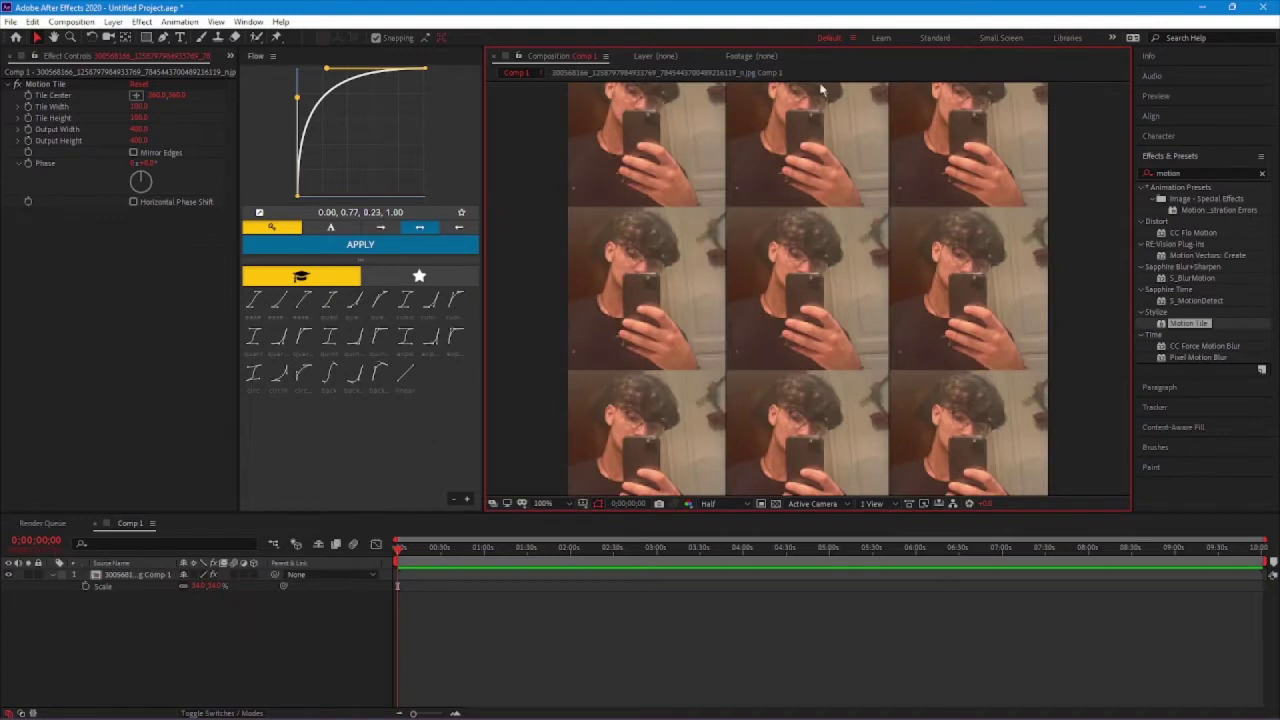
{"action": "scroll", "coordinate": [638, 268], "scroll_direction": "down", "scroll_amount": 2}
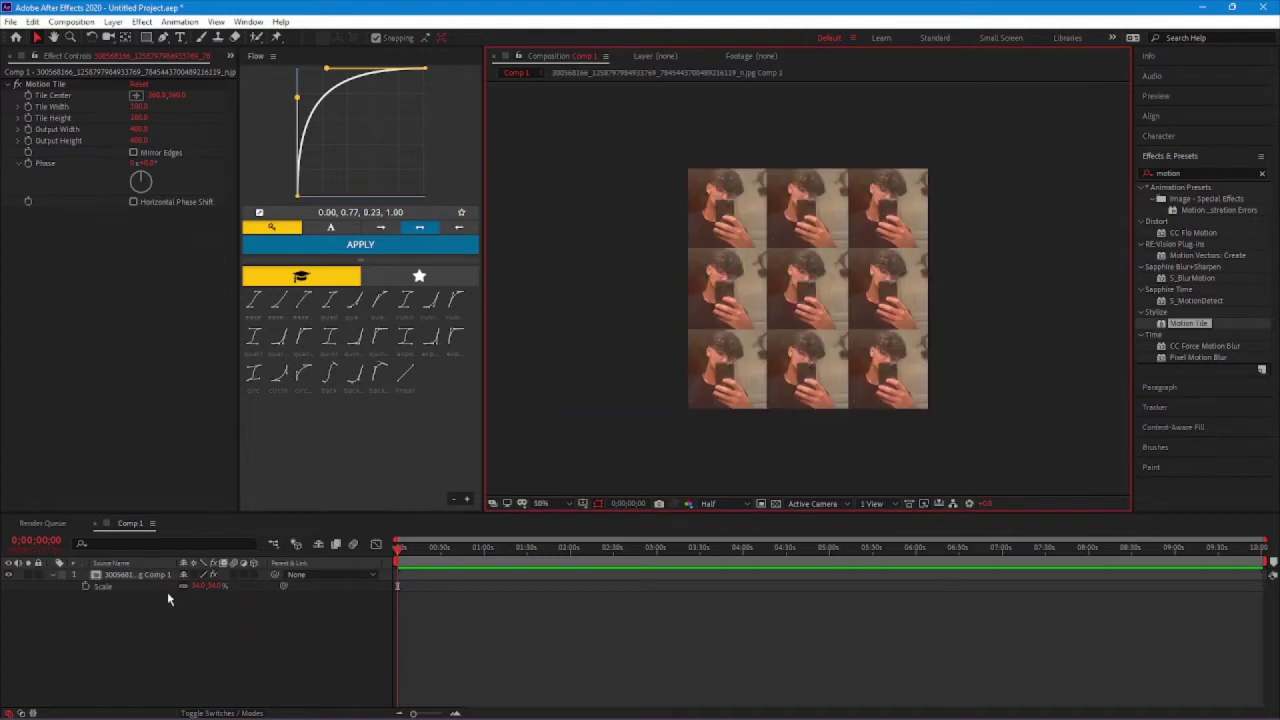
{"action": "left_click_drag", "start_coordinate": [195, 586], "coordinate": [184, 586]}
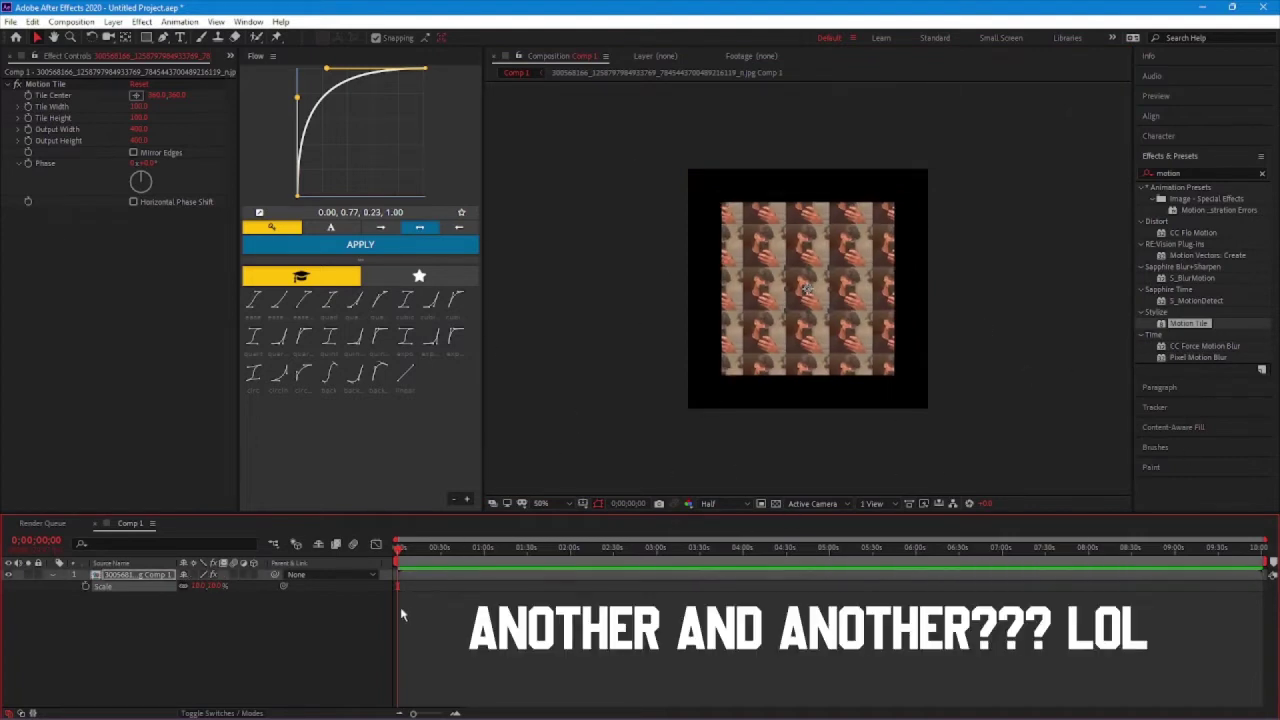
{"action": "key", "text": "ctrl+z"}
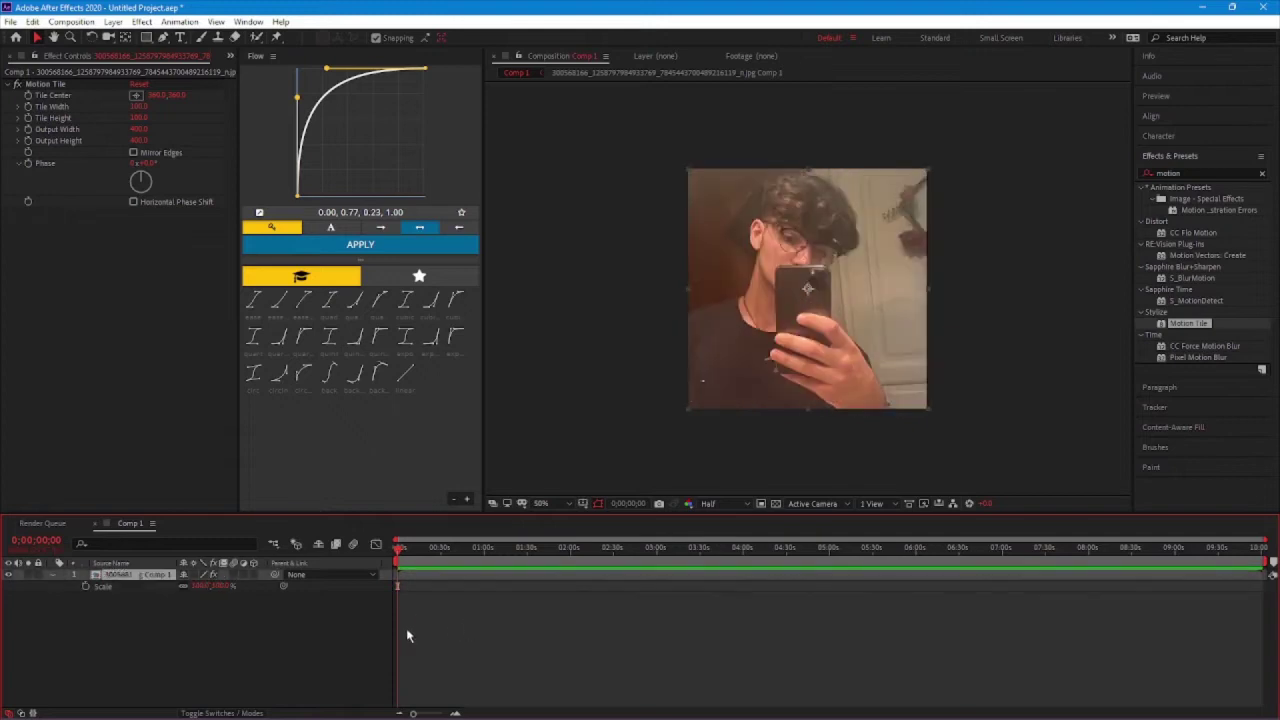
Scale the tiled photo layer to 37% to form a three-by-three grid in the frame.
{"action": "key", "text": "s"}
{"action": "key", "text": "s"}
{"action": "left_click", "coordinate": [203, 586]}
{"action": "type", "text": "370"}
{"action": "key", "text": "Return"}
{"action": "left_click", "coordinate": [1035, 324]}
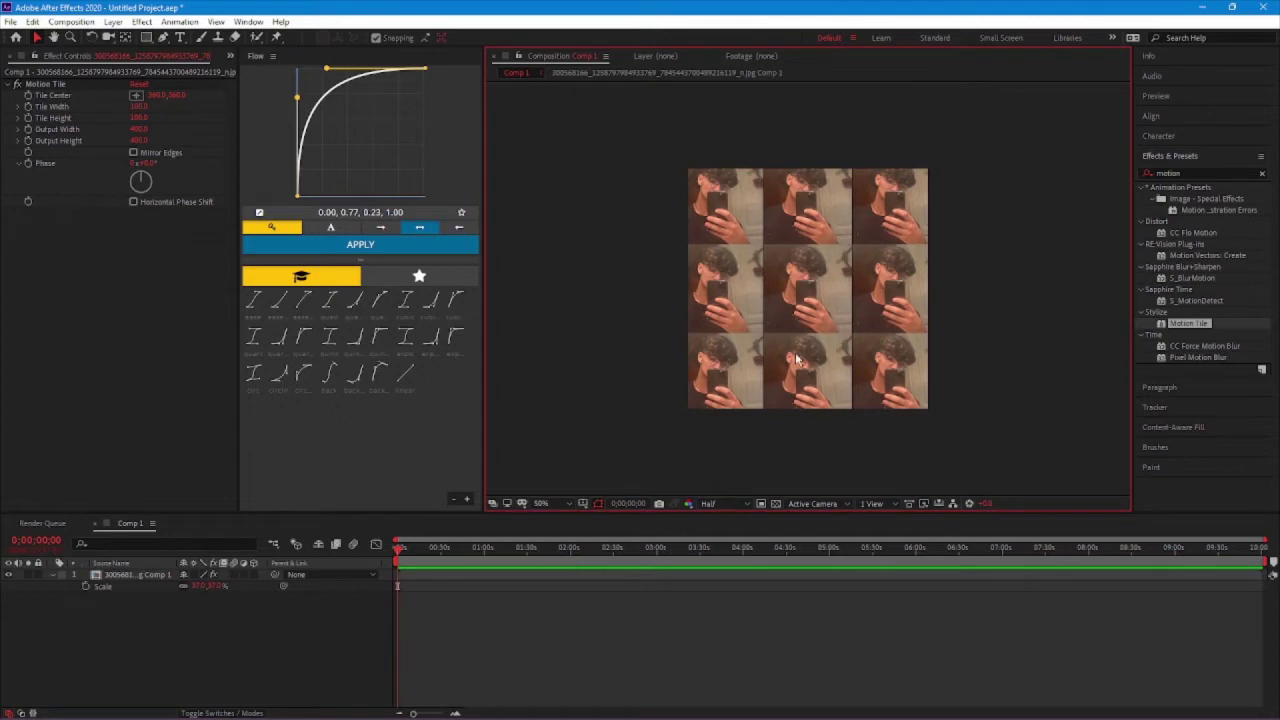
{"action": "left_click", "coordinate": [429, 610]}
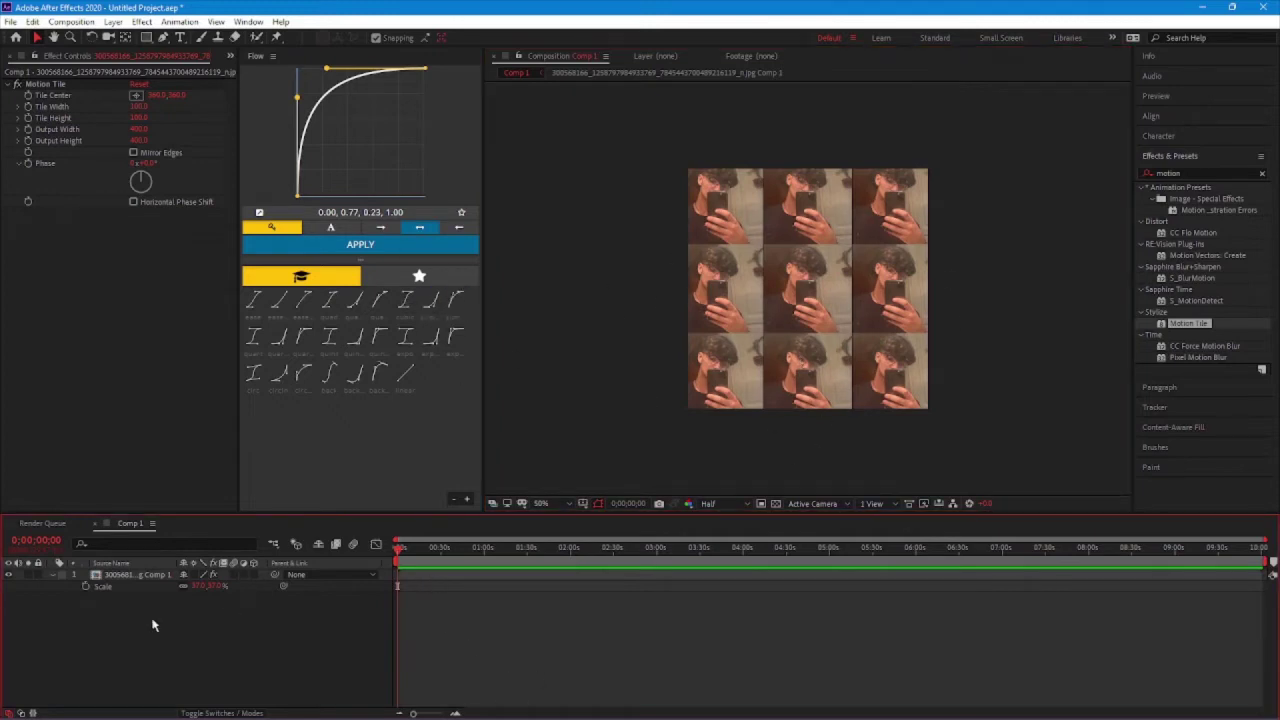
Pre-compose the scaled tile layer, moving all attributes into a new composition.
{"action": "left_click", "coordinate": [52, 575]}
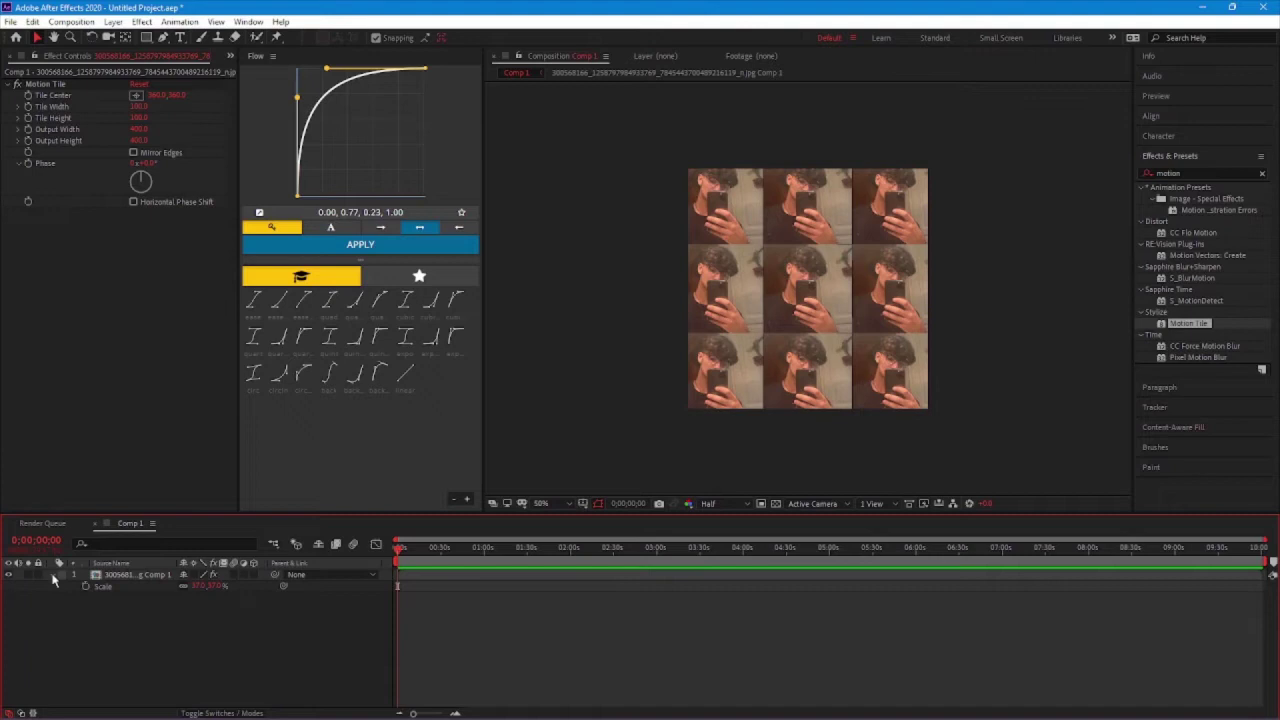
{"action": "right_click", "coordinate": [509, 575]}
{"action": "left_click", "coordinate": [545, 512]}
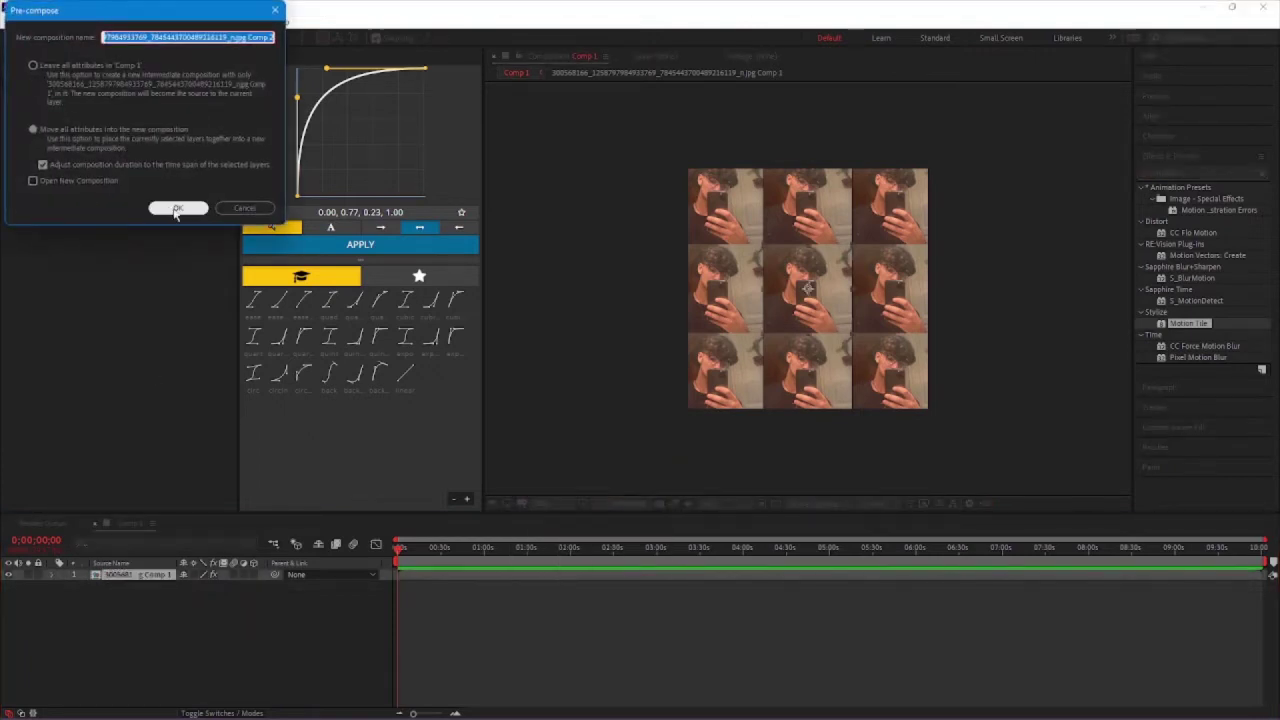
{"action": "left_click", "coordinate": [177, 209]}
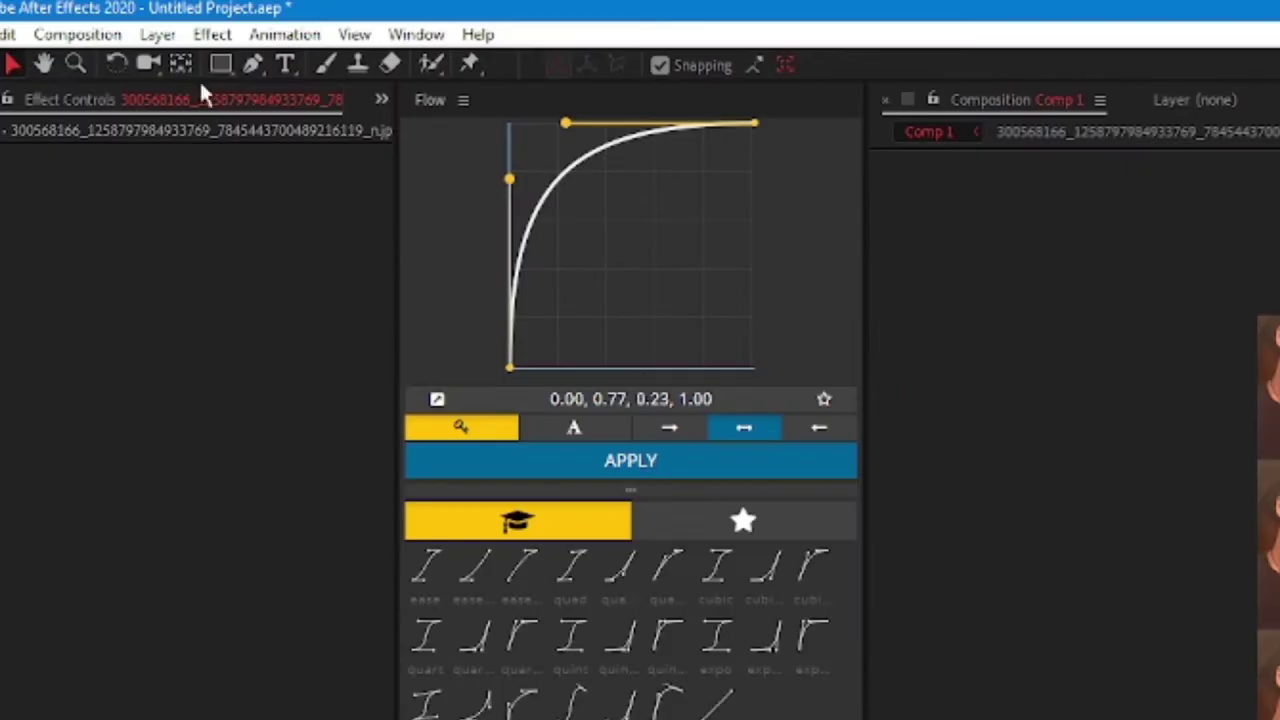
{"action": "left_click", "coordinate": [222, 64]}
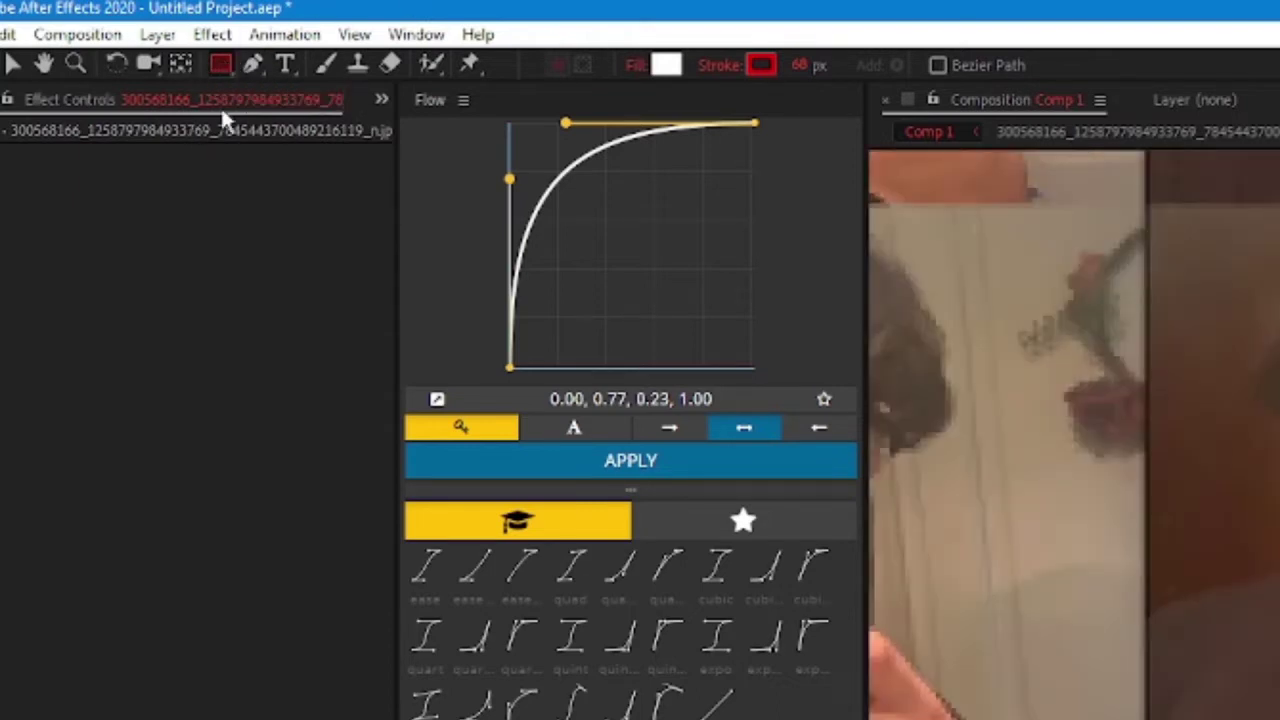
{"action": "left_click", "coordinate": [224, 64]}
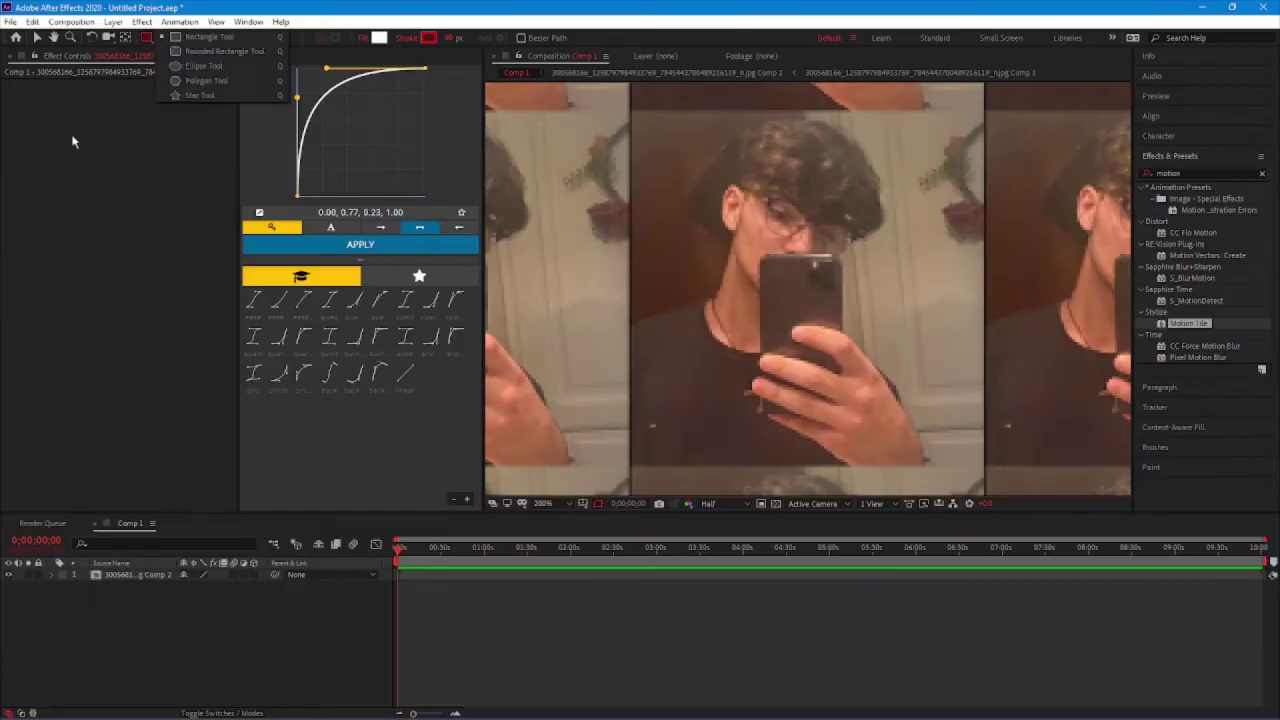
{"action": "left_click", "coordinate": [83, 257]}
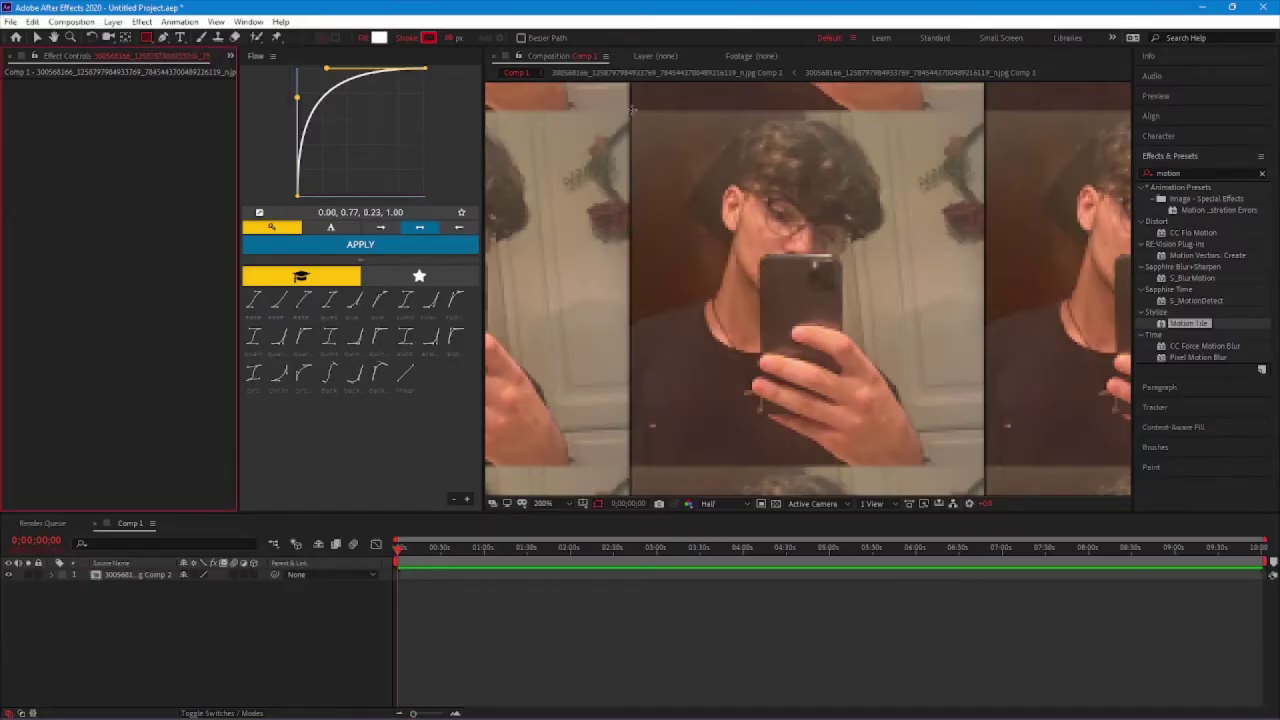
Open the tile pre-composition and the photo pre-composition nested inside it, and select the photo layer.
{"action": "double_click", "coordinate": [477, 576]}
{"action": "double_click", "coordinate": [478, 577]}
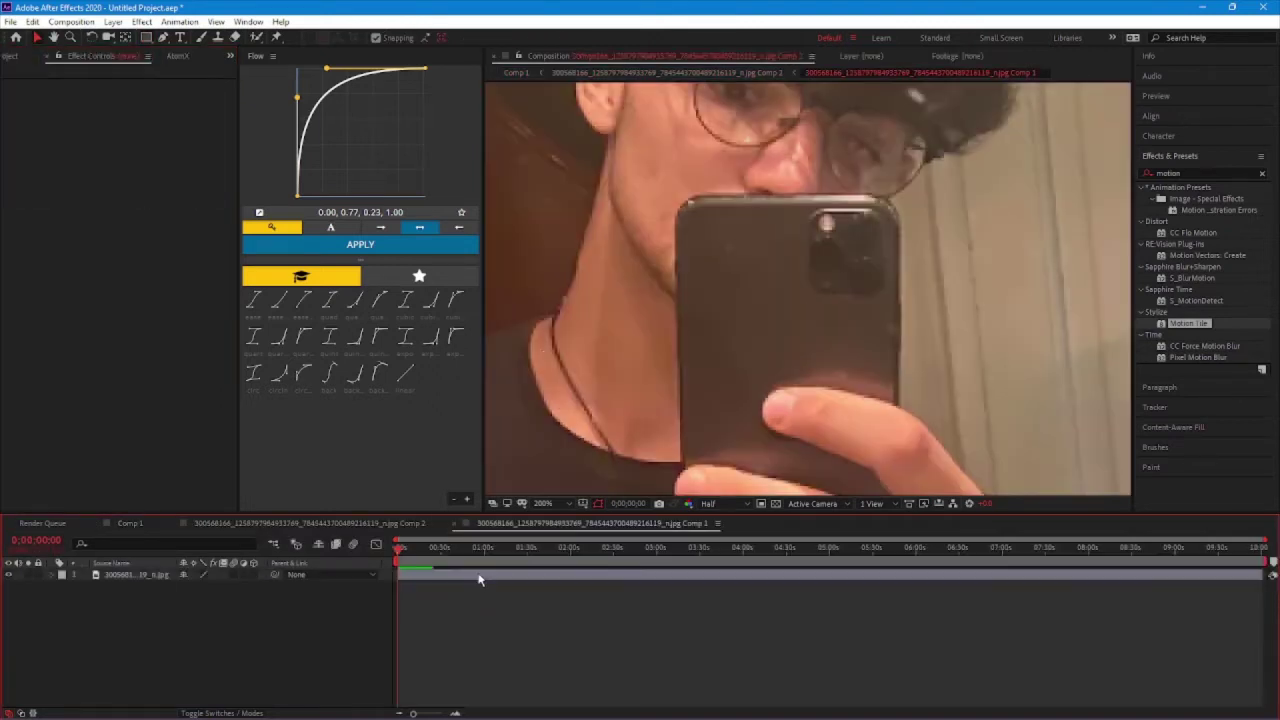
{"action": "left_click", "coordinate": [541, 198]}
{"action": "left_click", "coordinate": [833, 323]}
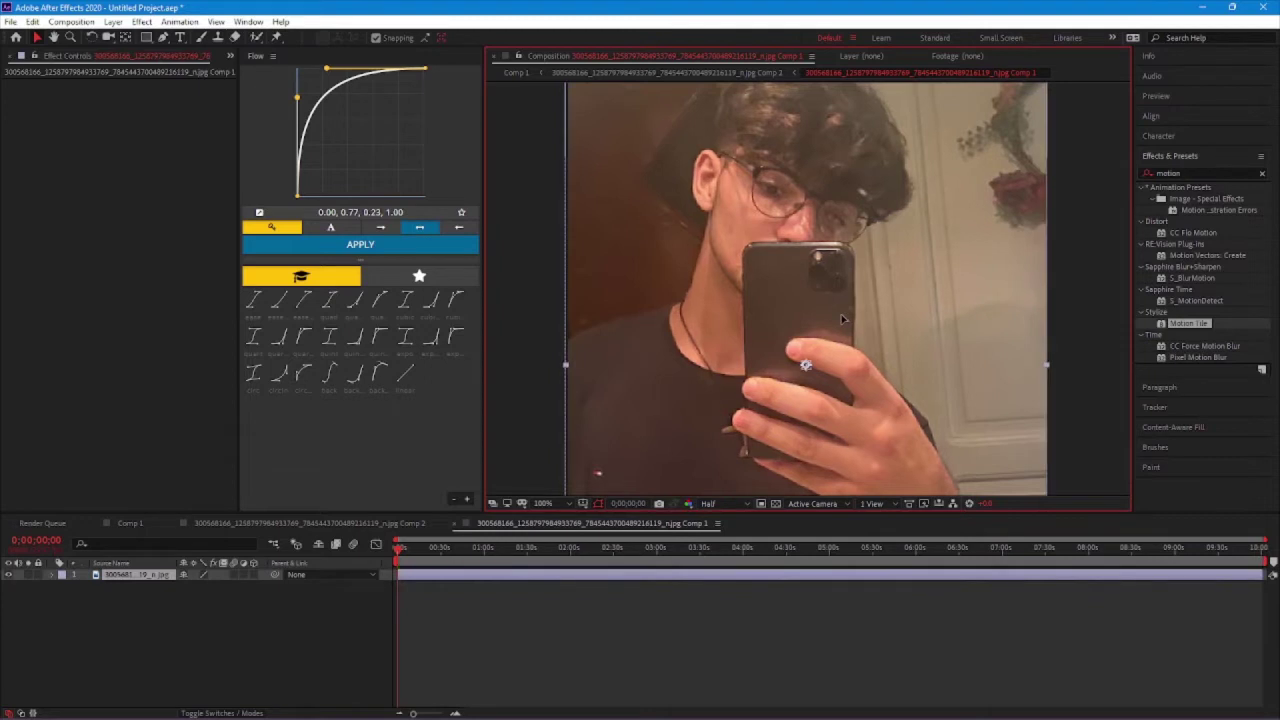
Inspect the photo's edge up close and set the composition preview resolution to Full.
{"action": "key", "text": "period"}
{"action": "key", "text": "period"}
{"action": "left_click_drag", "start_coordinate": [1104, 232], "coordinate": [737, 206]}
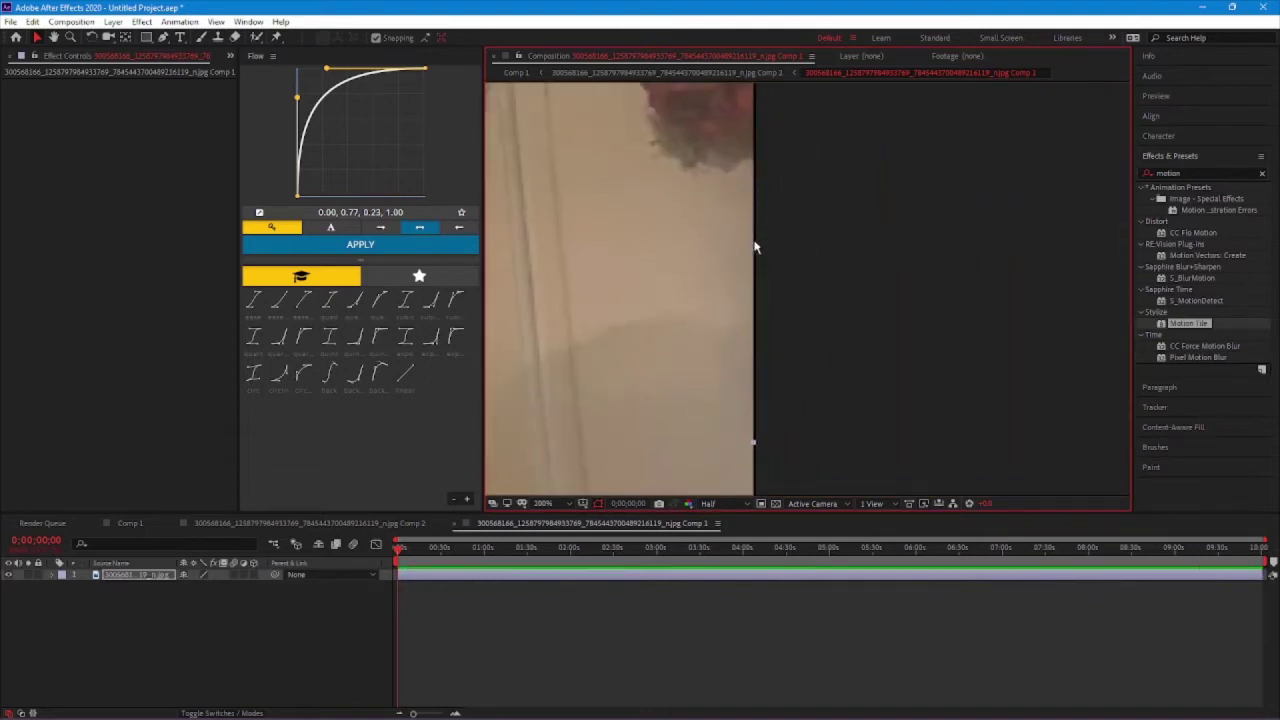
{"action": "key", "text": "comma"}
{"action": "key", "text": "comma"}
{"action": "key", "text": "comma"}
{"action": "left_click", "coordinate": [707, 505]}
{"action": "left_click", "coordinate": [718, 561]}
{"action": "key", "text": "h"}
{"action": "left_click_drag", "start_coordinate": [685, 297], "coordinate": [908, 286]}
{"action": "scroll", "coordinate": [697, 303], "scroll_direction": "up", "scroll_amount": 1}
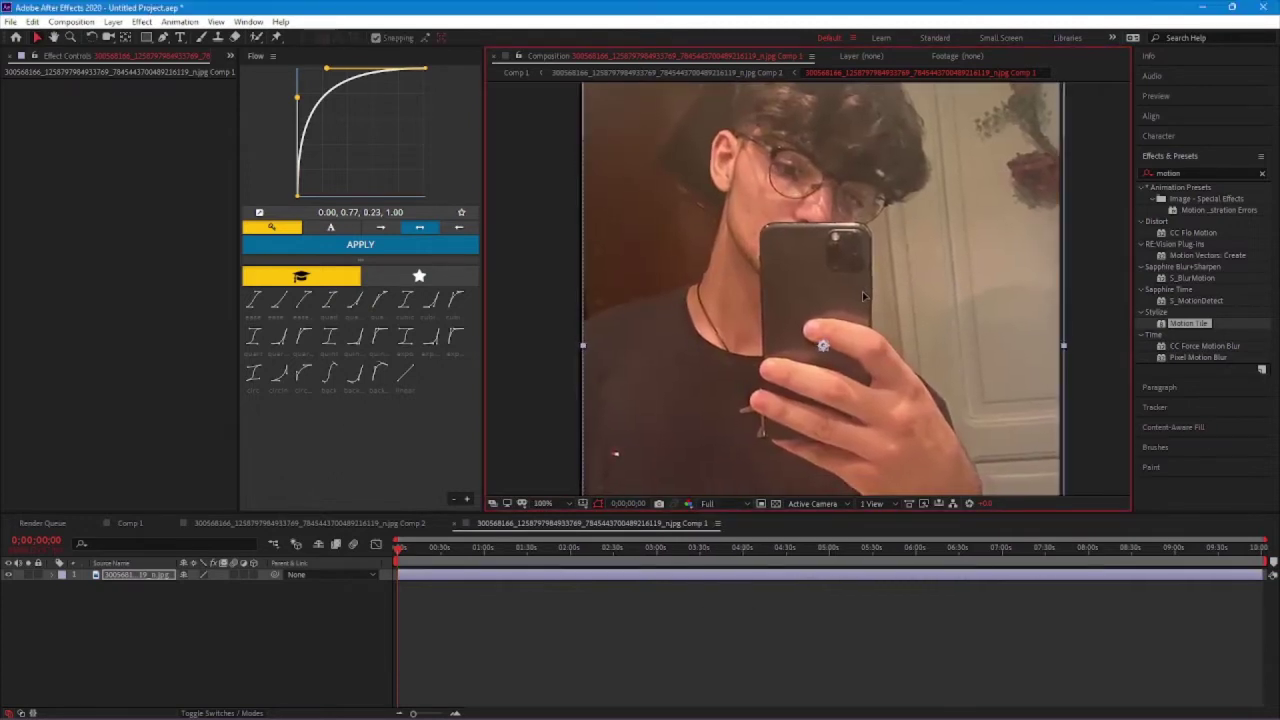
Scale the photo inside its pre-composition to 59% and nudge it slightly to reframe the subject.
{"action": "key", "text": "s"}
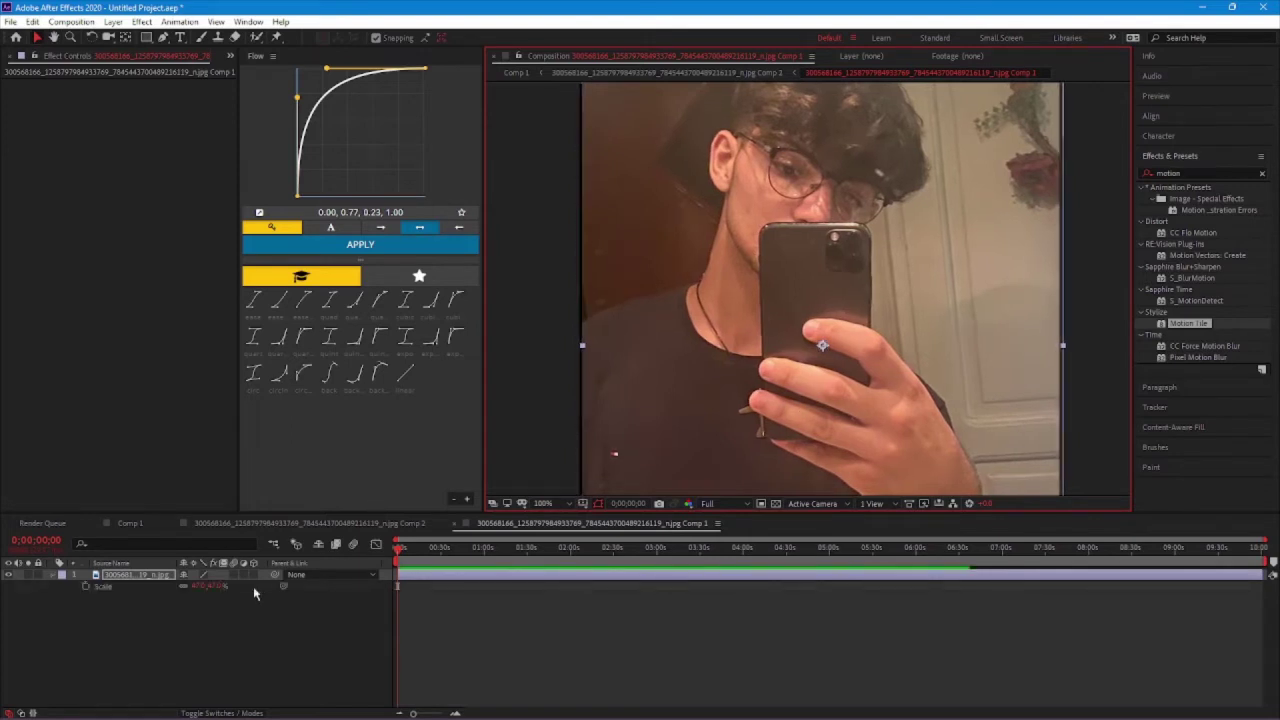
{"action": "left_click_drag", "start_coordinate": [198, 586], "coordinate": [216, 586]}
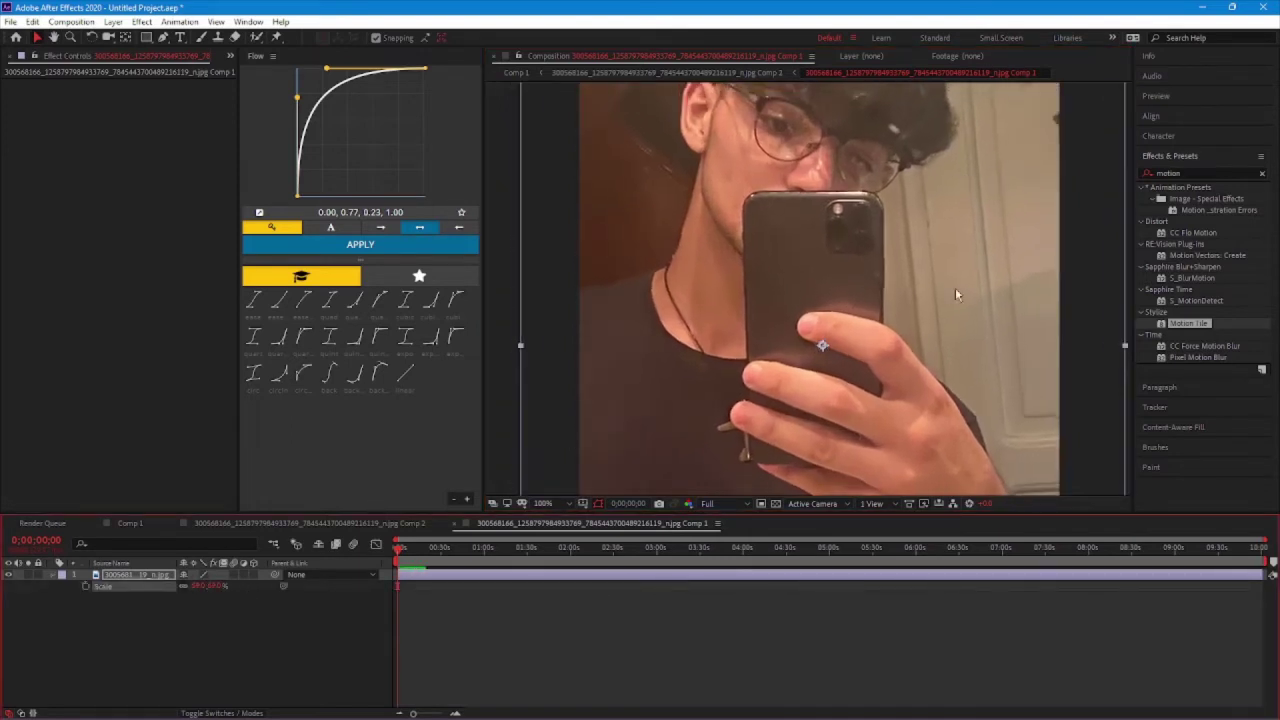
{"action": "scroll", "coordinate": [955, 287], "scroll_direction": "down", "scroll_amount": 2}
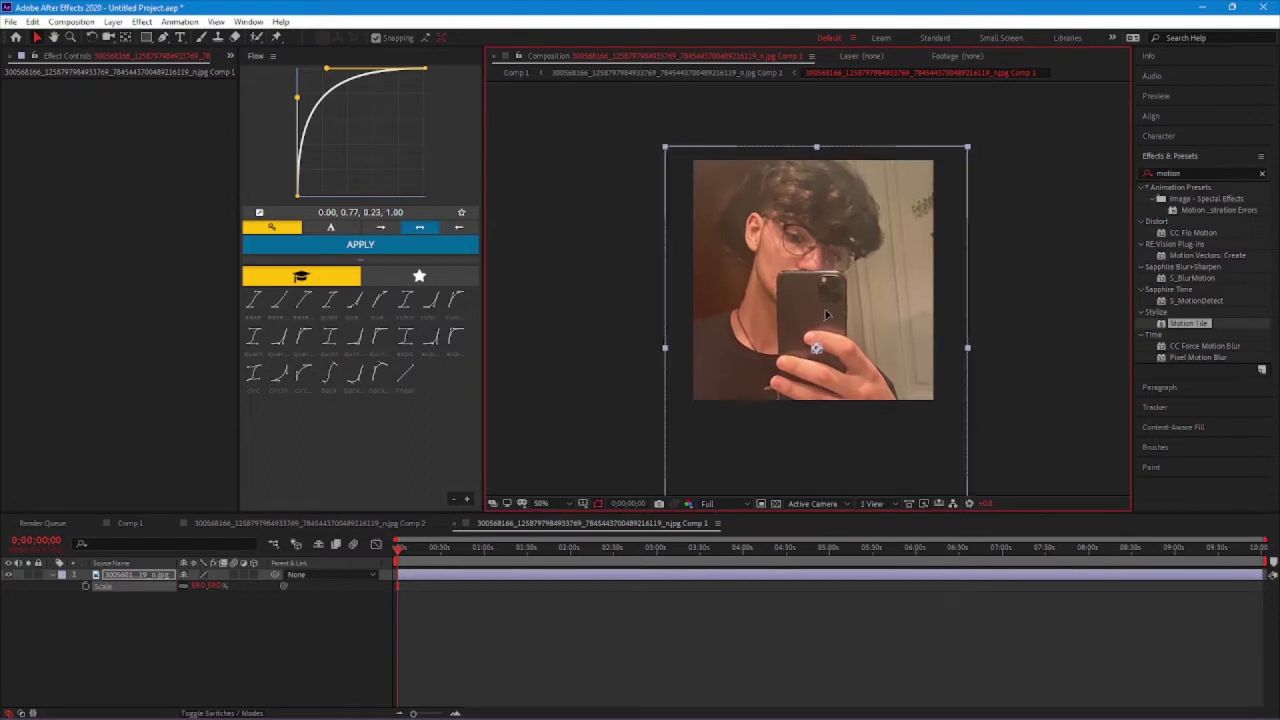
{"action": "left_click_drag", "start_coordinate": [826, 315], "coordinate": [830, 313]}
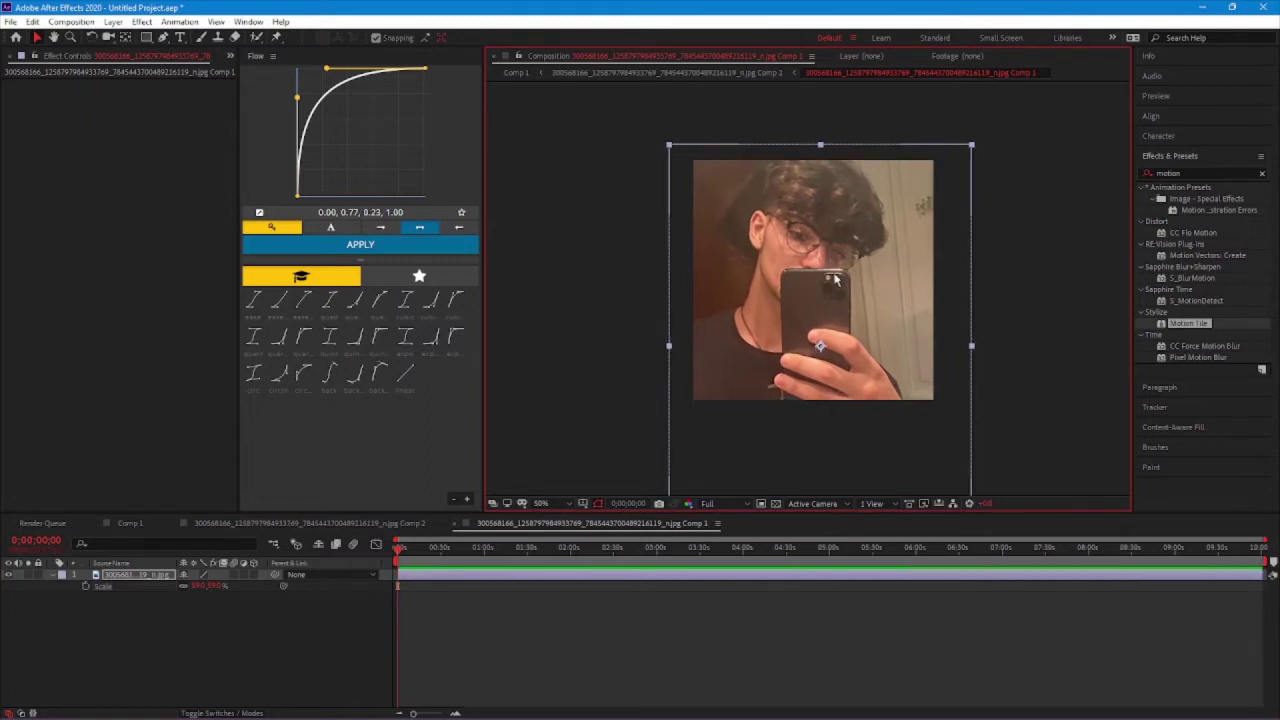
Return to Comp 1 and set its preview resolution to Full.
{"action": "left_click", "coordinate": [516, 74]}
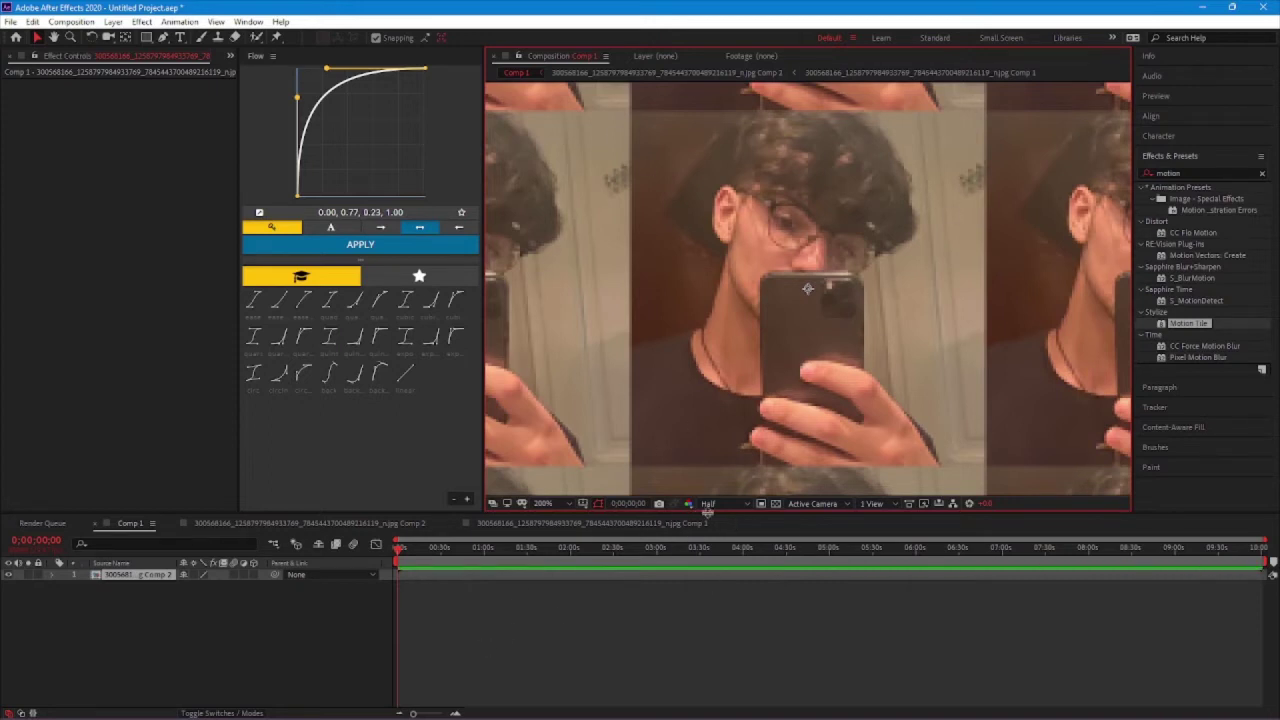
{"action": "left_click", "coordinate": [707, 504]}
{"action": "left_click", "coordinate": [716, 531]}
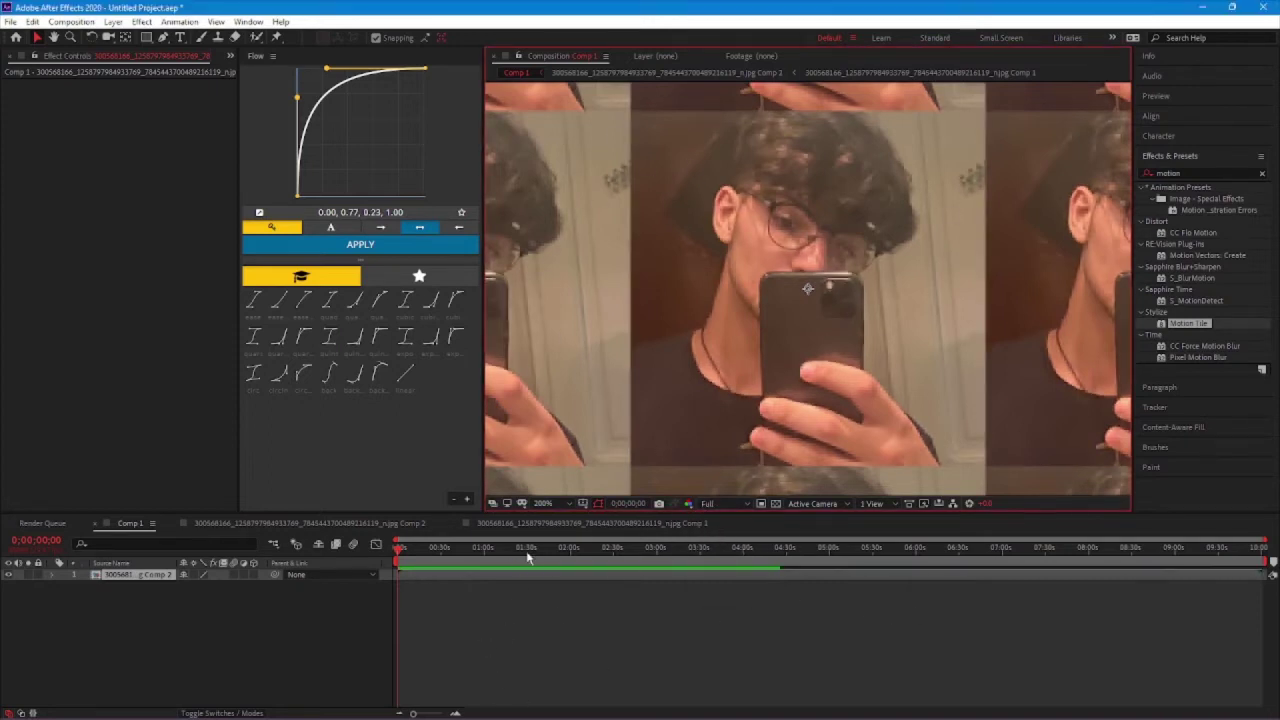
{"action": "scroll", "coordinate": [838, 350], "scroll_direction": "down", "scroll_amount": 2}
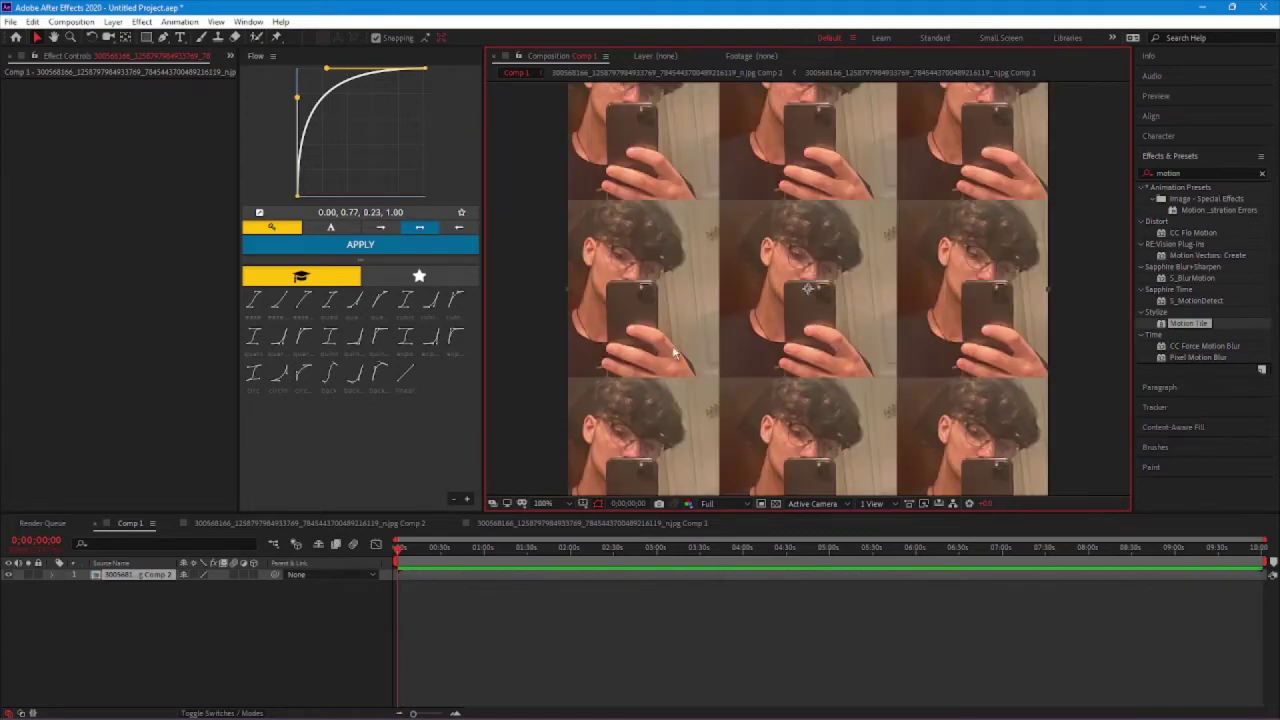
{"action": "scroll", "coordinate": [670, 360], "scroll_direction": "down", "scroll_amount": 1}
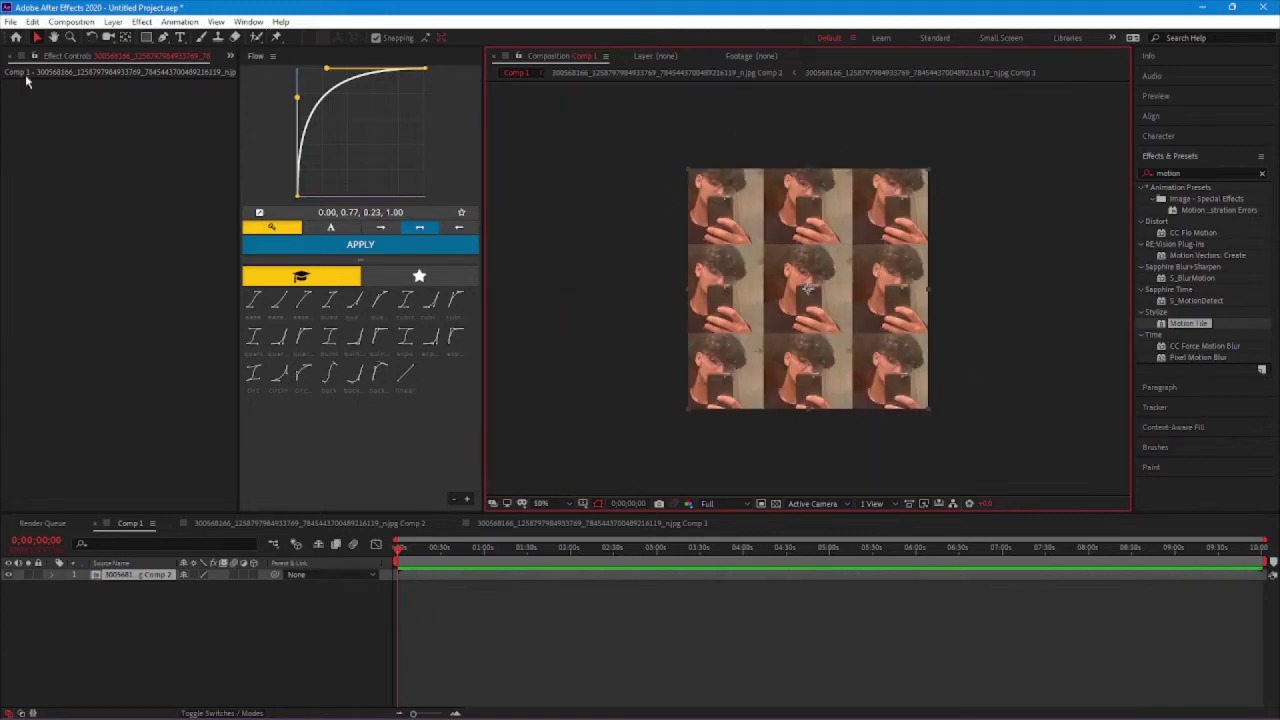
Draw a rectangular mask exactly around the centre tile of the grid layer and invert it to cut that tile out.
{"action": "left_click", "coordinate": [146, 37]}
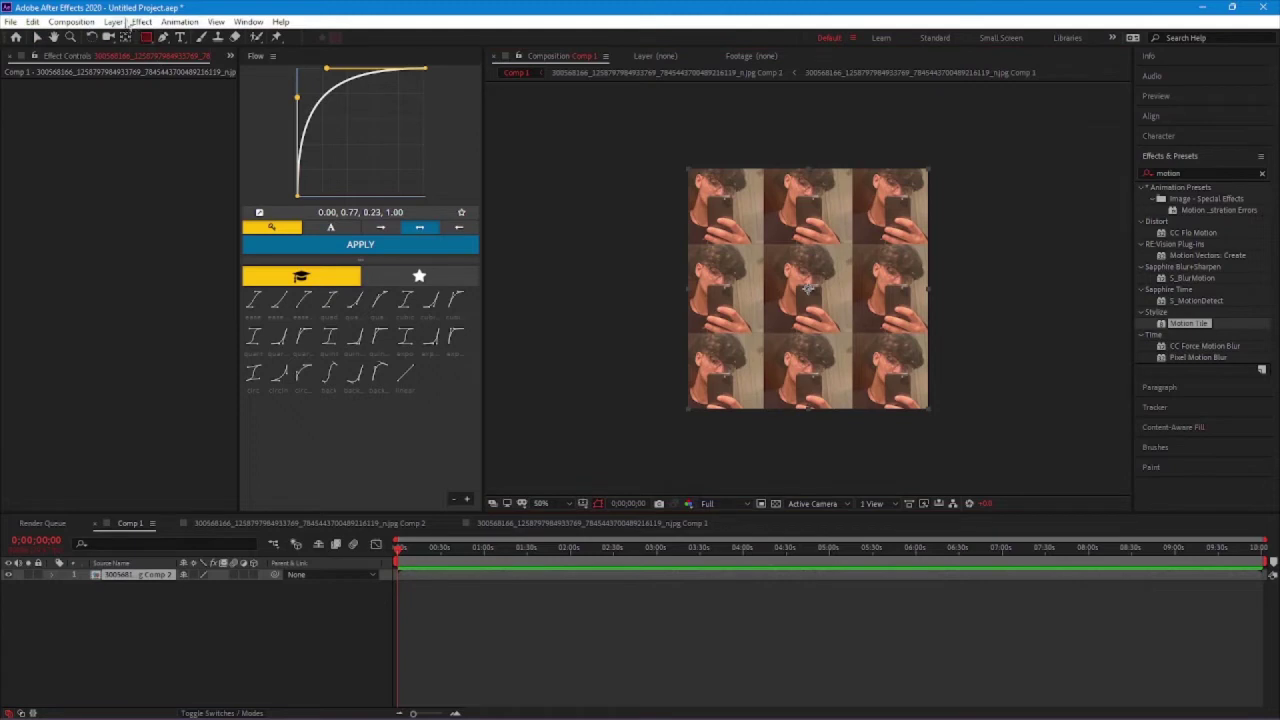
{"action": "scroll", "coordinate": [808, 289], "scroll_direction": "up", "scroll_amount": 5}
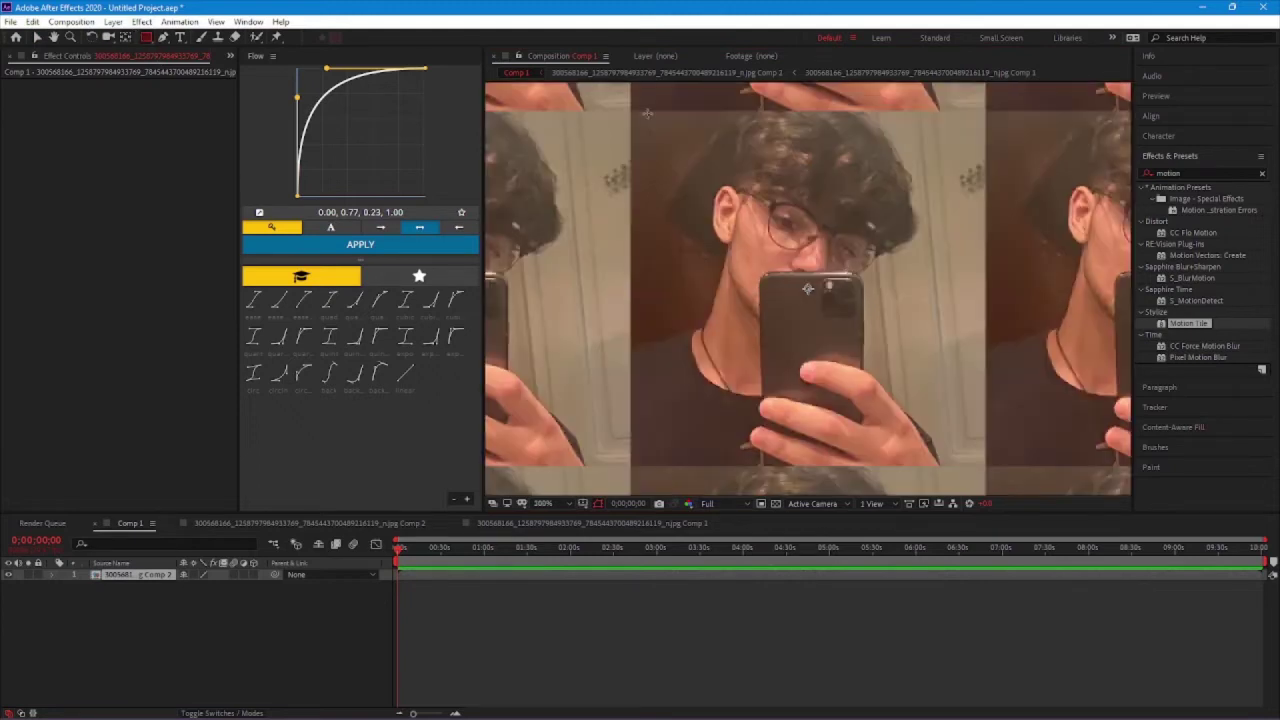
{"action": "scroll", "coordinate": [808, 289], "scroll_direction": "down", "scroll_amount": 1}
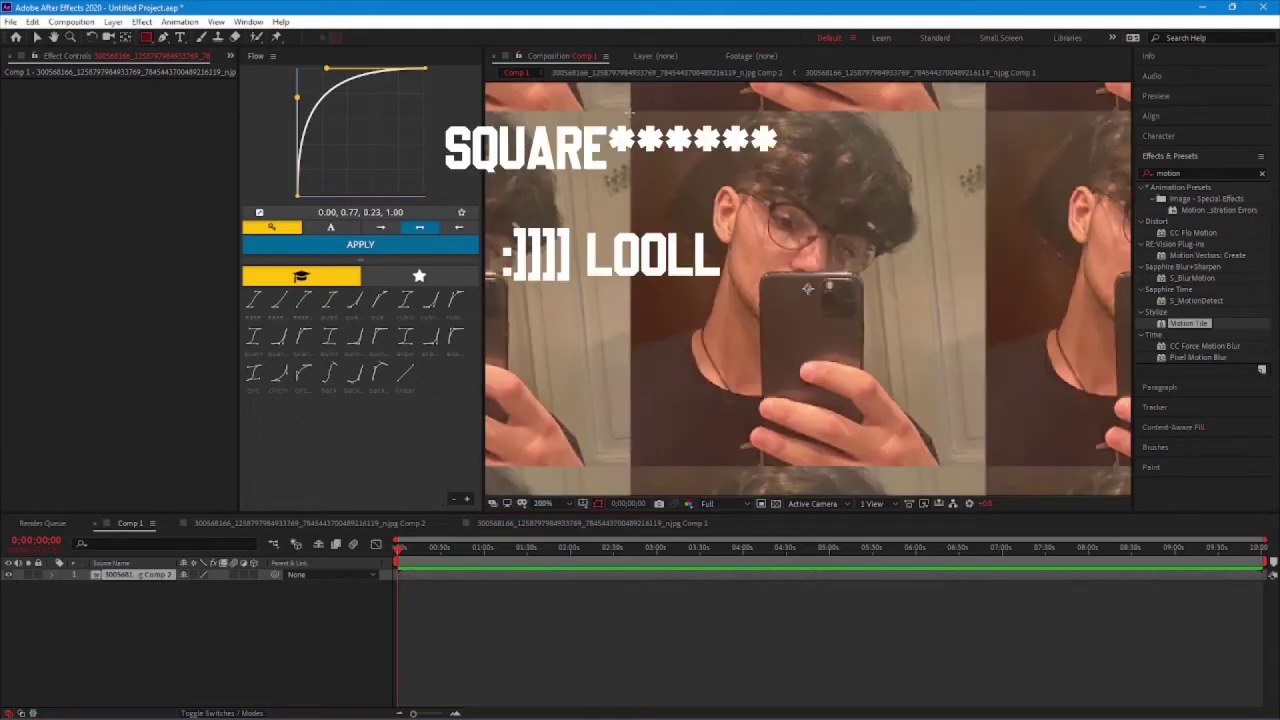
{"action": "left_click_drag", "start_coordinate": [630, 110], "coordinate": [991, 408]}
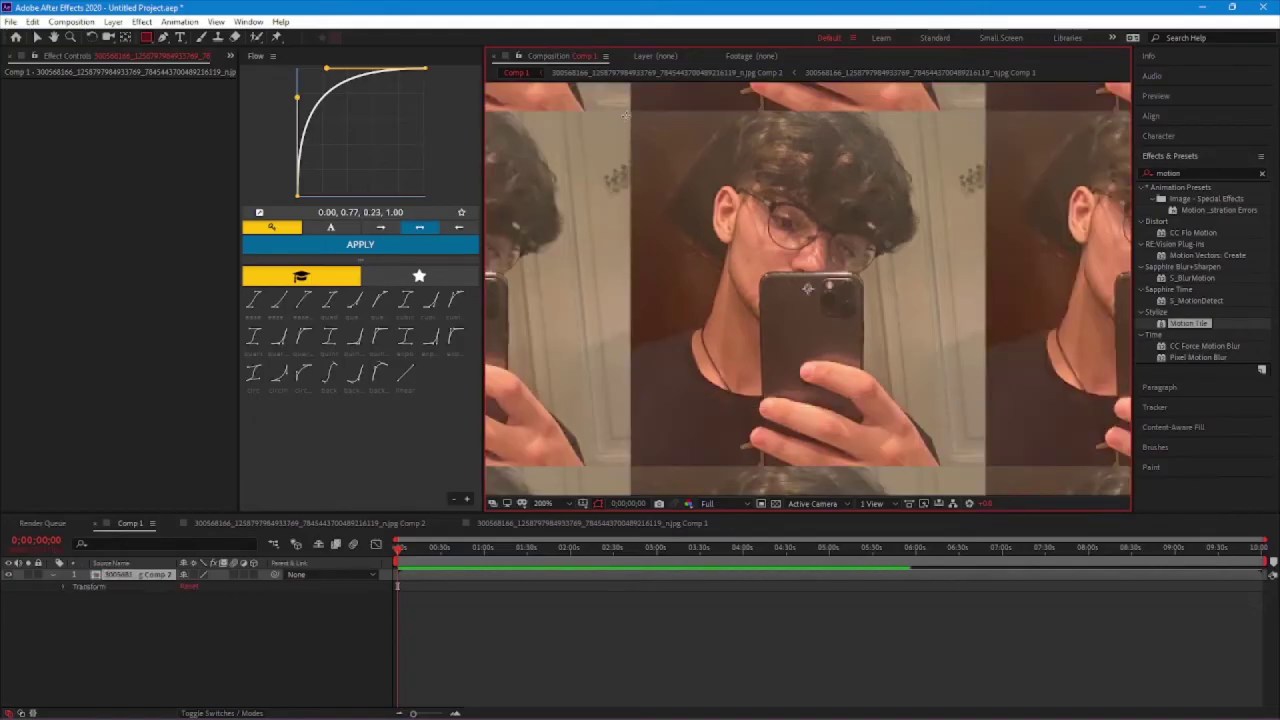
{"action": "mouse_move", "coordinate": [628, 110]}
{"action": "left_mouse_down"}
{"action": "mouse_move", "coordinate": [963, 399]}
{"action": "mouse_move", "coordinate": [1012, 482]}
{"action": "mouse_move", "coordinate": [986, 466]}
{"action": "left_mouse_up"}
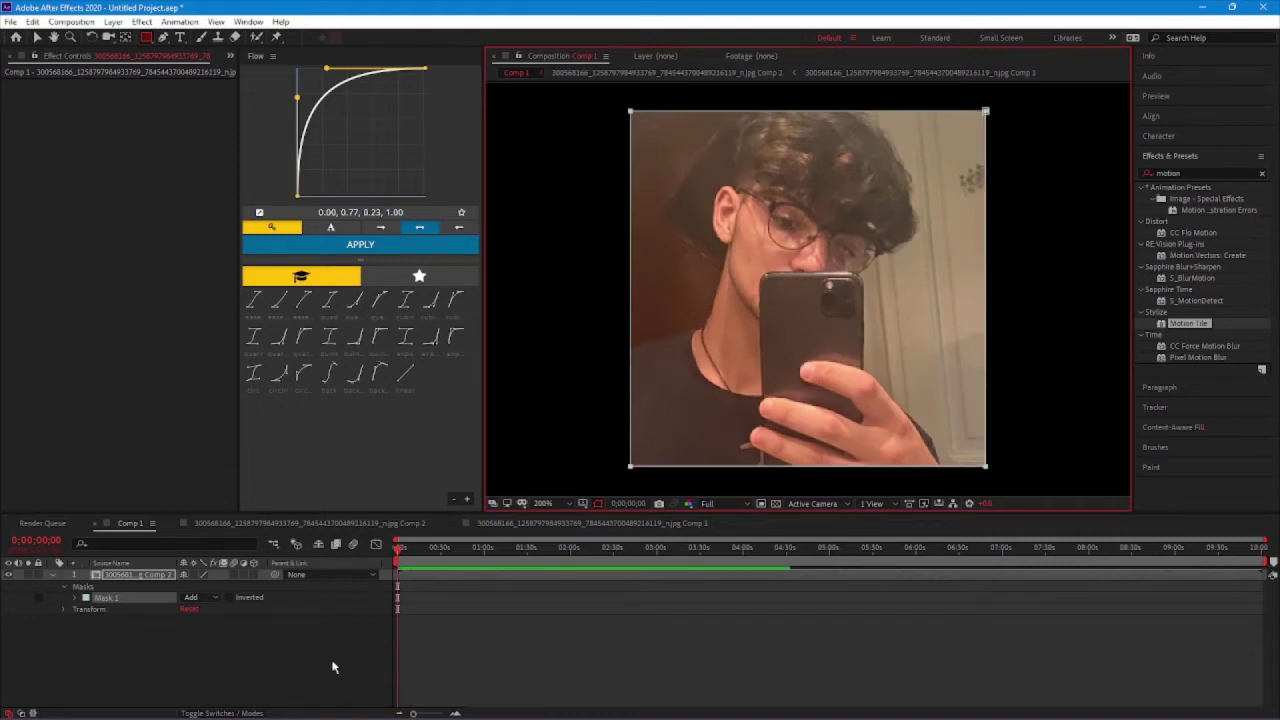
{"action": "left_click", "coordinate": [230, 597]}
{"action": "scroll", "coordinate": [766, 251], "scroll_direction": "down", "scroll_amount": 1}
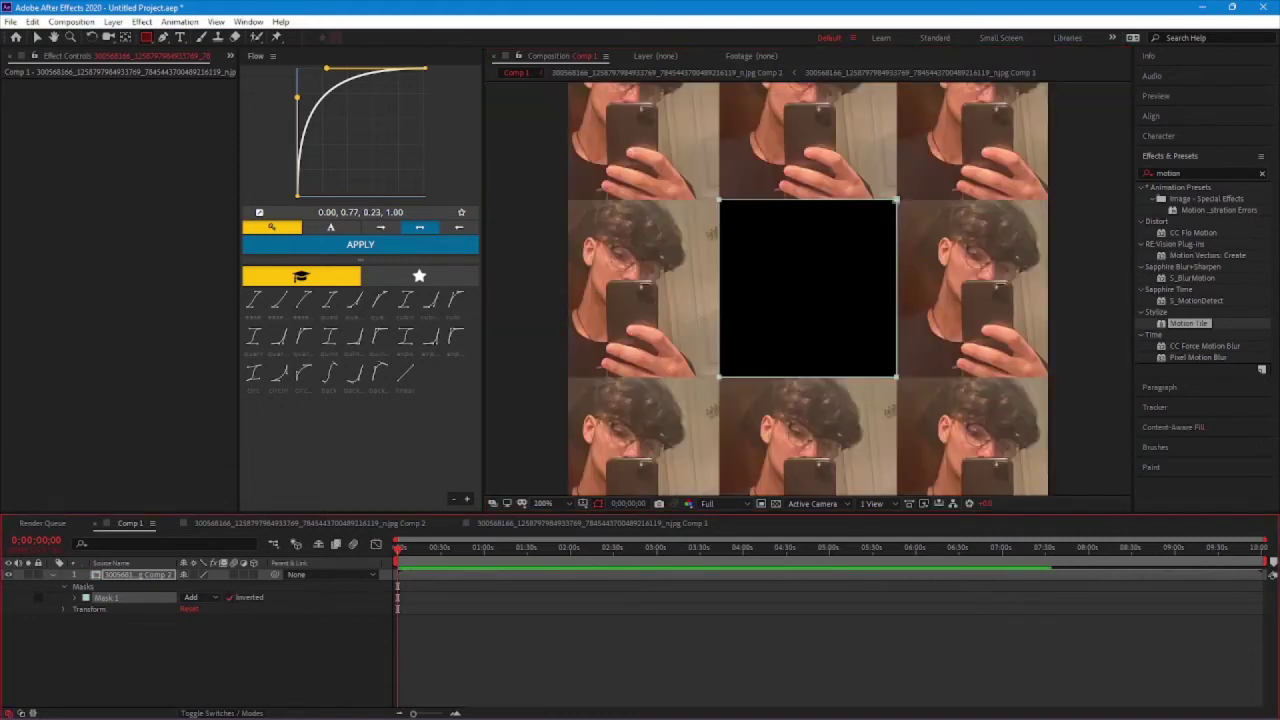
Collapse the masked grid layer's properties and duplicate the layer four times.
{"action": "key", "text": "v"}
{"action": "left_click", "coordinate": [790, 300]}
{"action": "scroll", "coordinate": [891, 263], "scroll_direction": "down", "scroll_amount": 1}
{"action": "scroll", "coordinate": [885, 268], "scroll_direction": "up", "scroll_amount": 1}
{"action": "left_click", "coordinate": [440, 576]}
{"action": "left_click", "coordinate": [62, 576]}
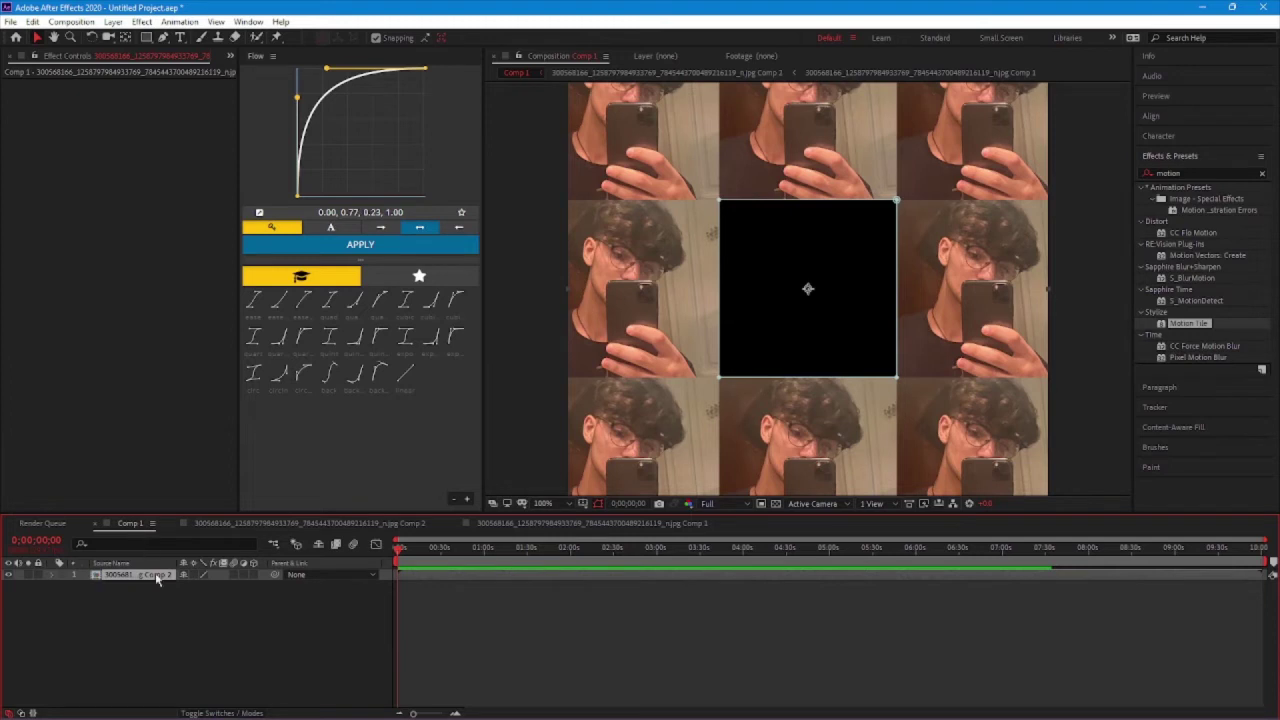
{"action": "key", "text": "ctrl+d"}
{"action": "key", "text": "ctrl+d"}
{"action": "key", "text": "ctrl+d"}
{"action": "key", "text": "ctrl+d"}
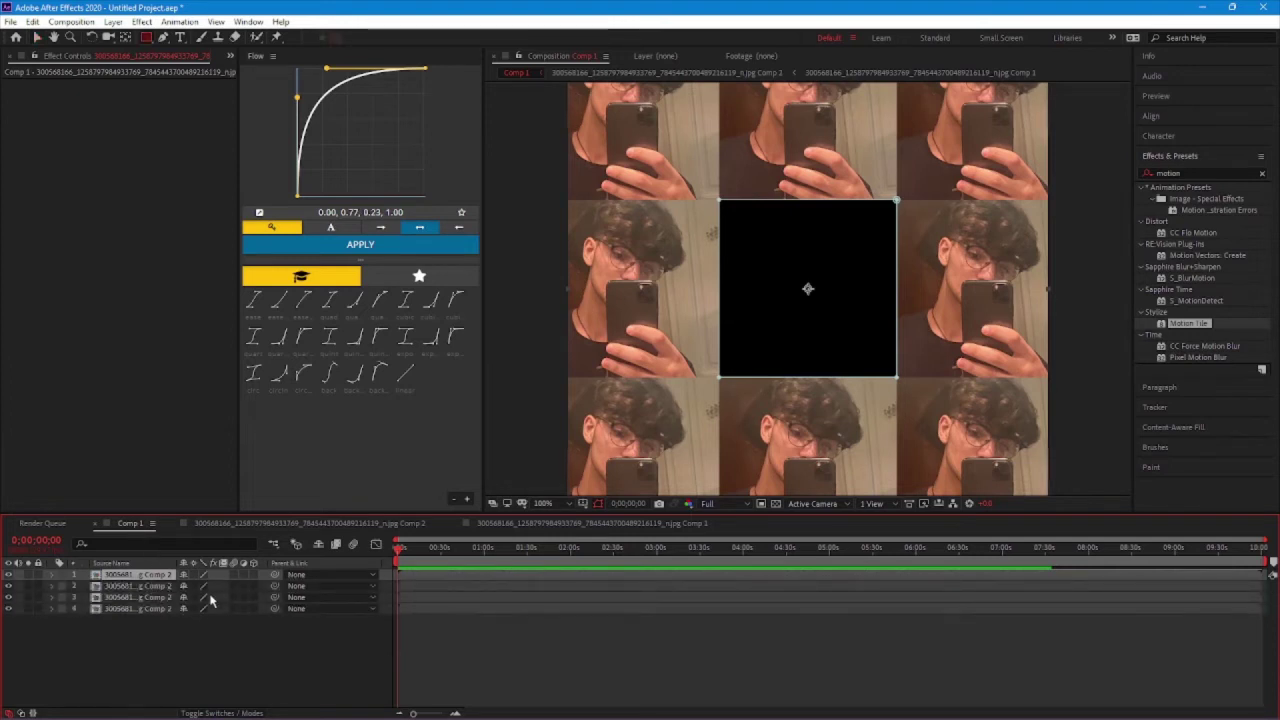
Make all five grid layers 3D and enable motion blur for the layers and the composition.
{"action": "key", "text": "ctrl+shift+a"}
{"action": "left_click_drag", "start_coordinate": [138, 641], "coordinate": [104, 574]}
{"action": "left_click_drag", "start_coordinate": [124, 631], "coordinate": [115, 665]}
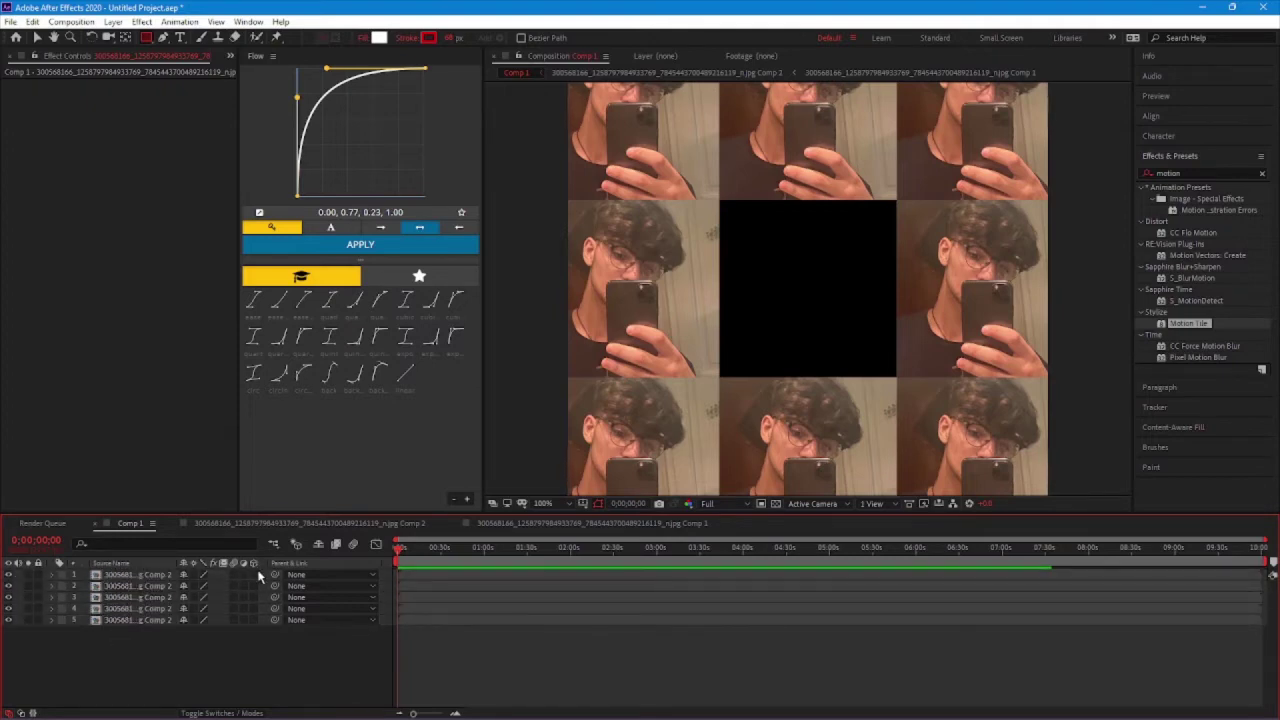
{"action": "left_click_drag", "start_coordinate": [258, 577], "coordinate": [260, 653]}
{"action": "left_click", "coordinate": [355, 545]}
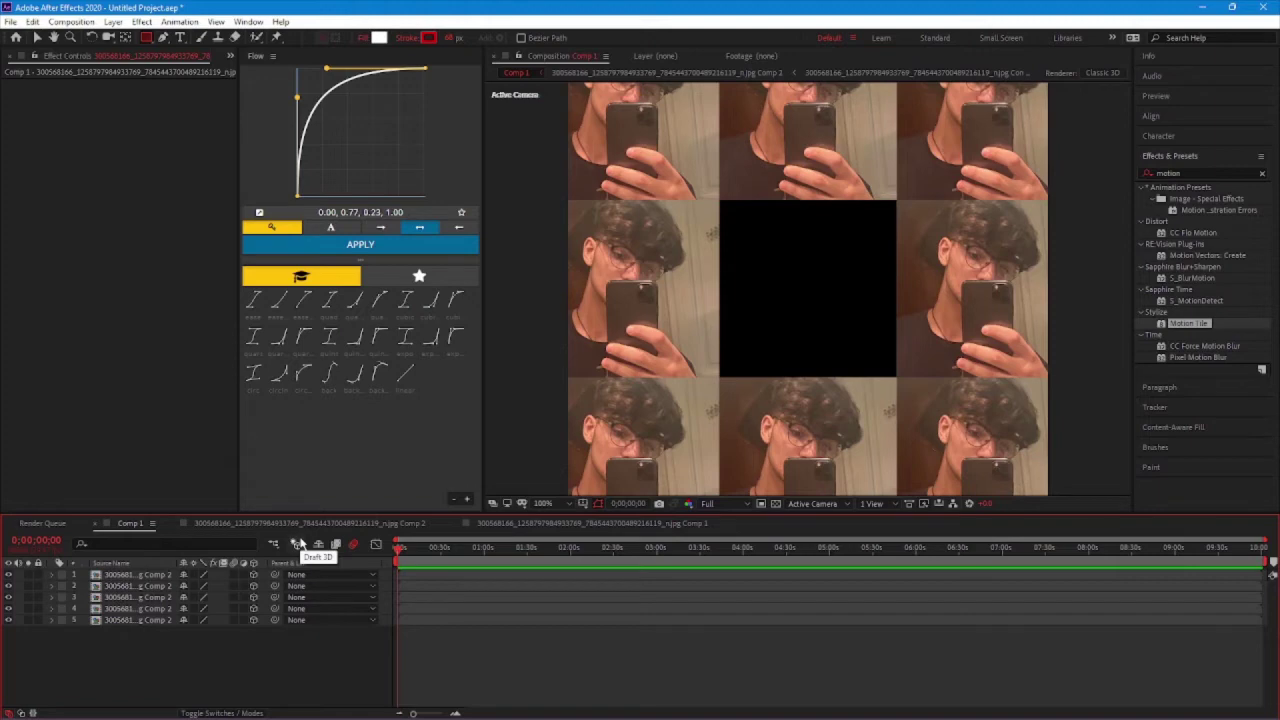
{"action": "left_click_drag", "start_coordinate": [234, 575], "coordinate": [233, 651]}
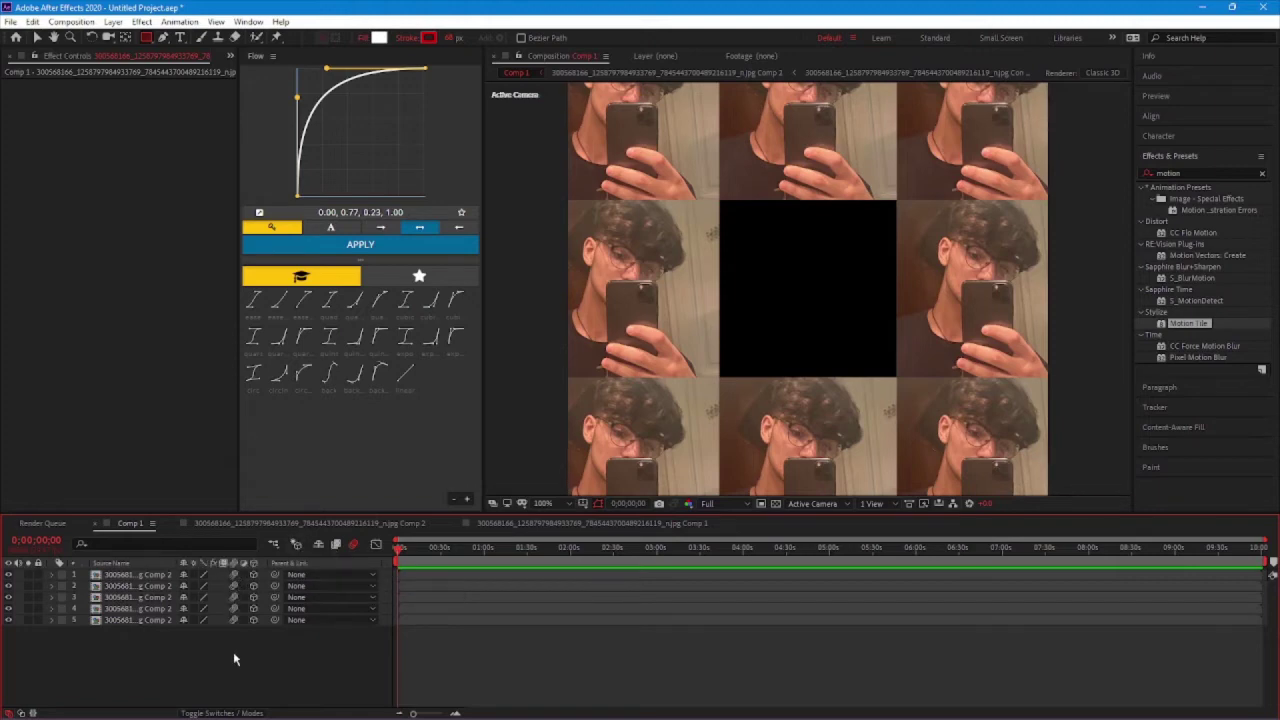
Switch the composition's 3D view from Active Camera to Left.
{"action": "scroll", "coordinate": [805, 320], "scroll_direction": "down", "scroll_amount": 2}
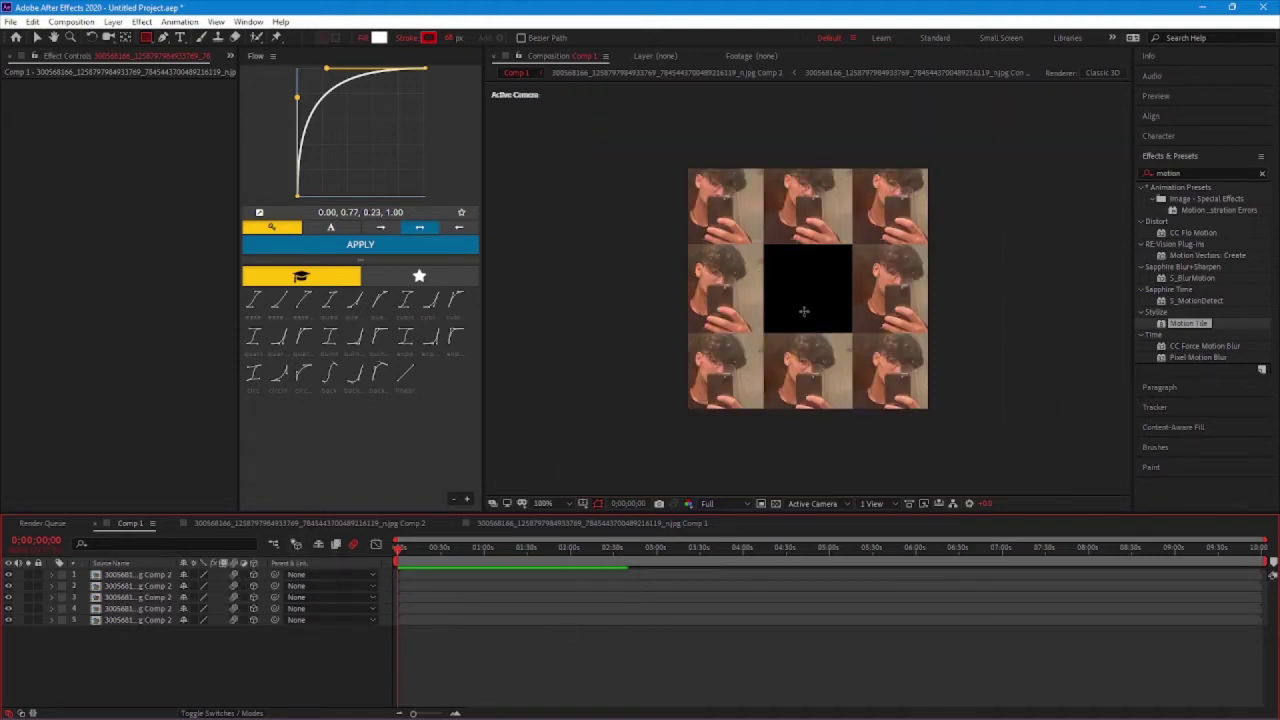
{"action": "scroll", "coordinate": [805, 312], "scroll_direction": "up", "scroll_amount": 2}
{"action": "key", "text": "v"}
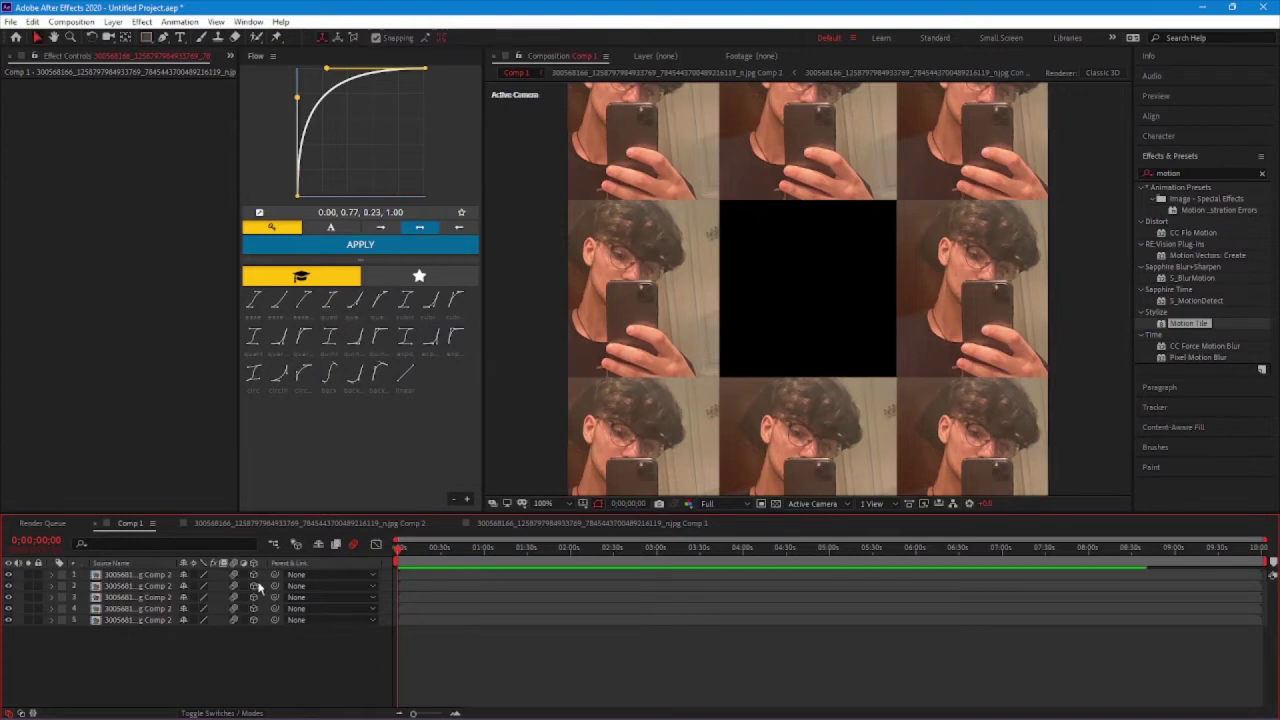
{"action": "left_click", "coordinate": [818, 504]}
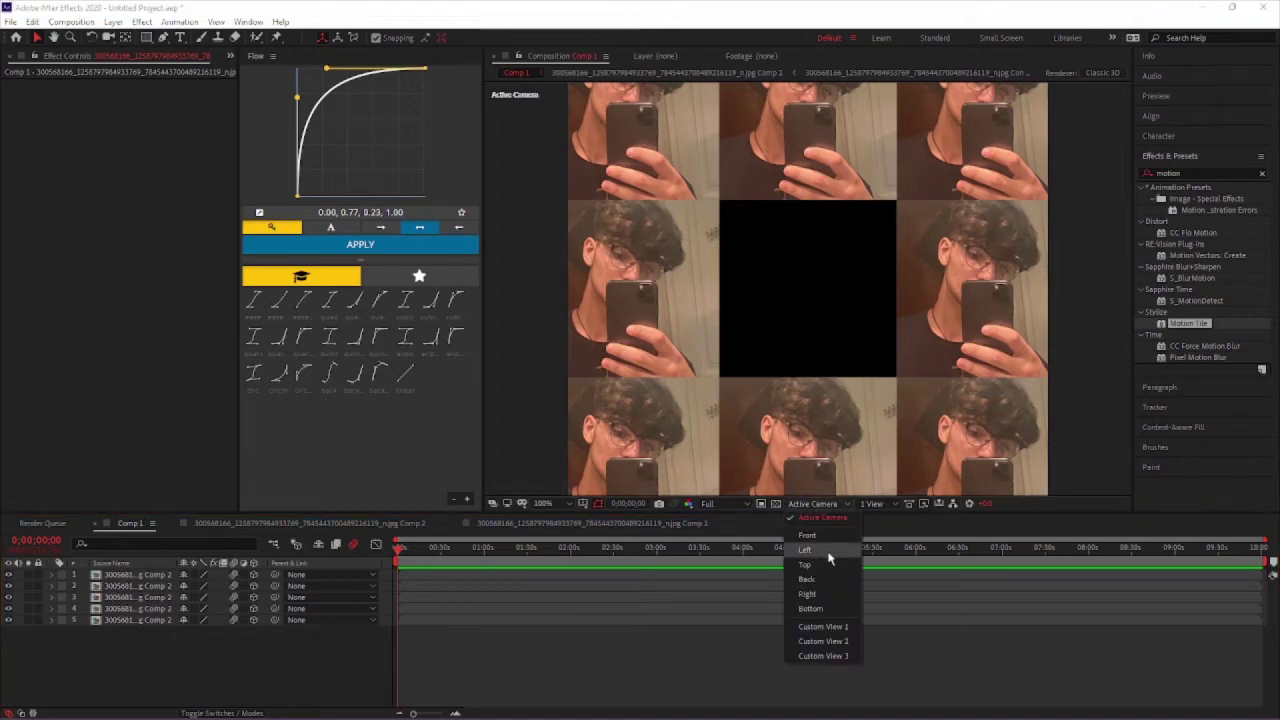
{"action": "left_click", "coordinate": [826, 552]}
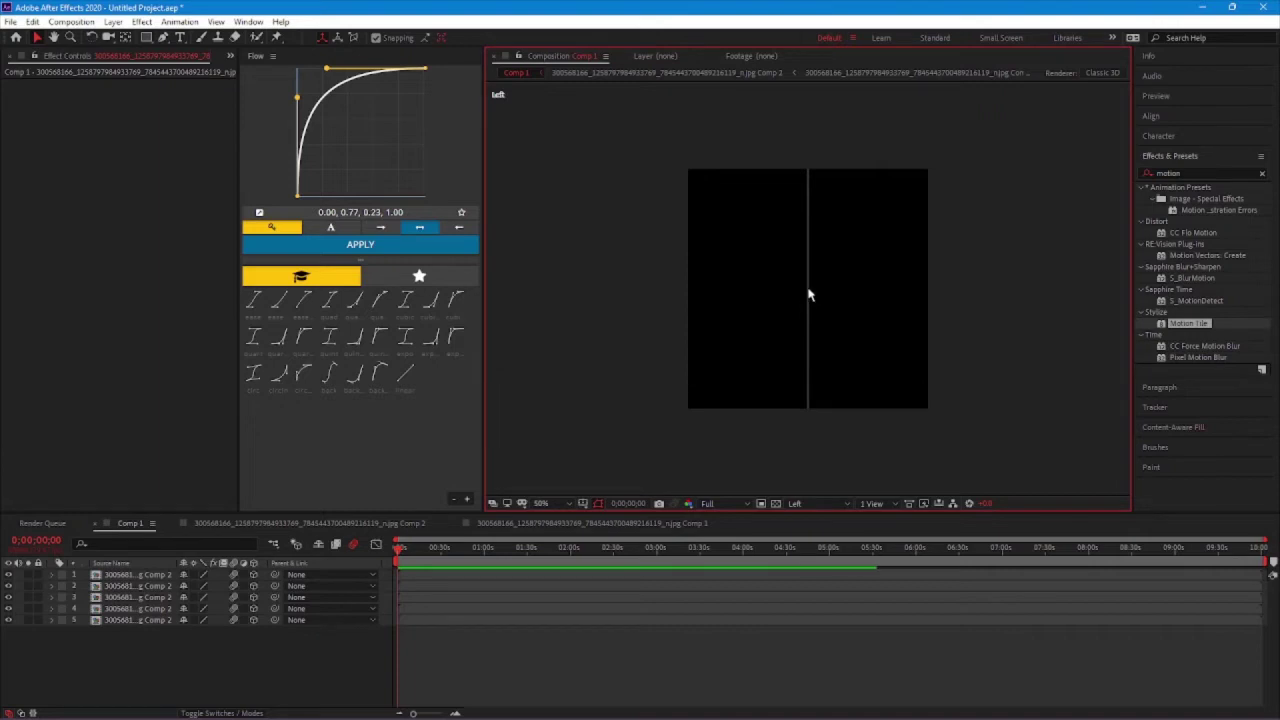
{"action": "left_click", "coordinate": [815, 293]}
{"action": "left_click_drag", "start_coordinate": [823, 291], "coordinate": [878, 289]}
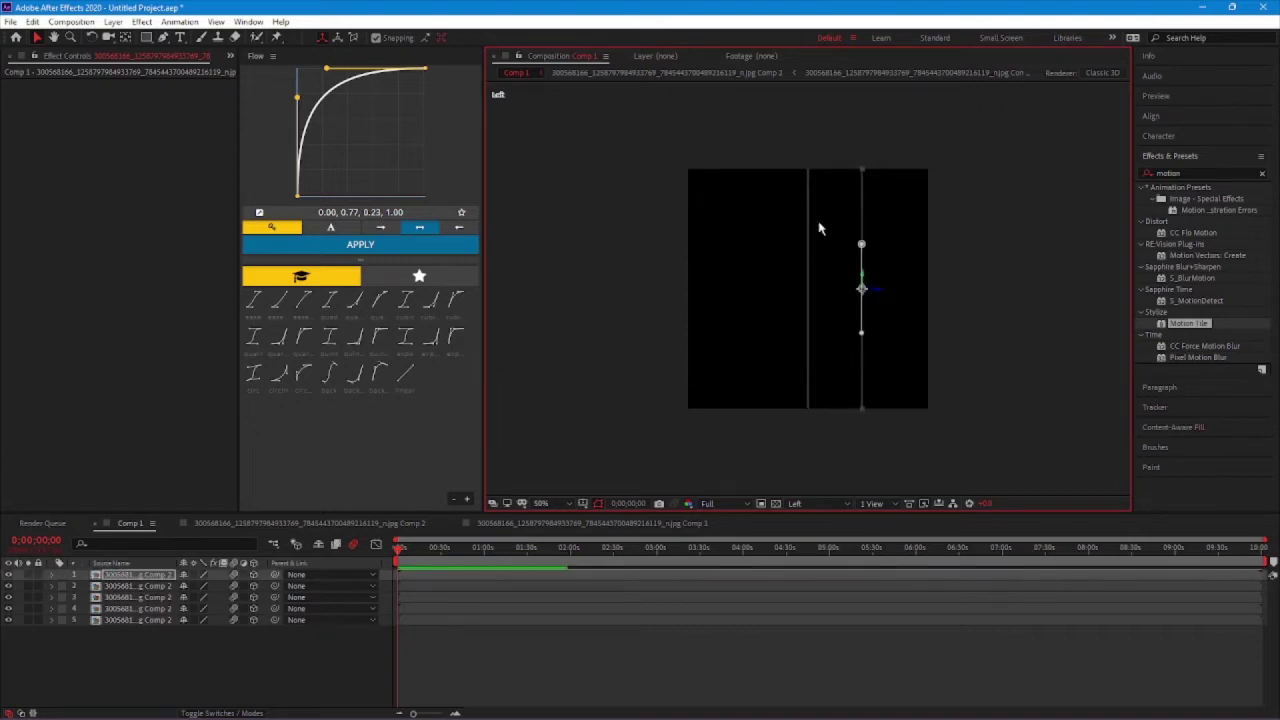
{"action": "key", "text": "ctrl+z"}
{"action": "left_click", "coordinate": [439, 654]}
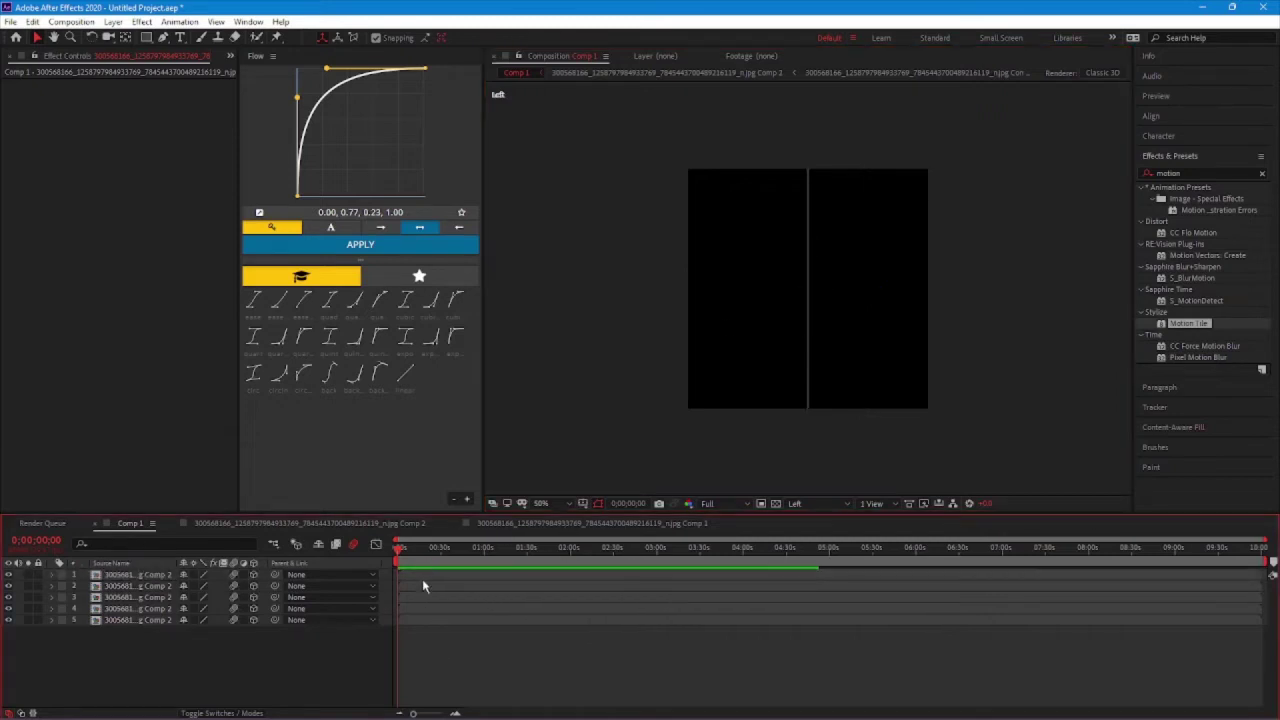
Move the first layer a short way along its Z axis toward the camera, and the second layer about twice as far.
{"action": "left_click", "coordinate": [426, 578]}
{"action": "left_click", "coordinate": [429, 622]}
{"action": "left_click", "coordinate": [435, 572]}
{"action": "left_click", "coordinate": [420, 617]}
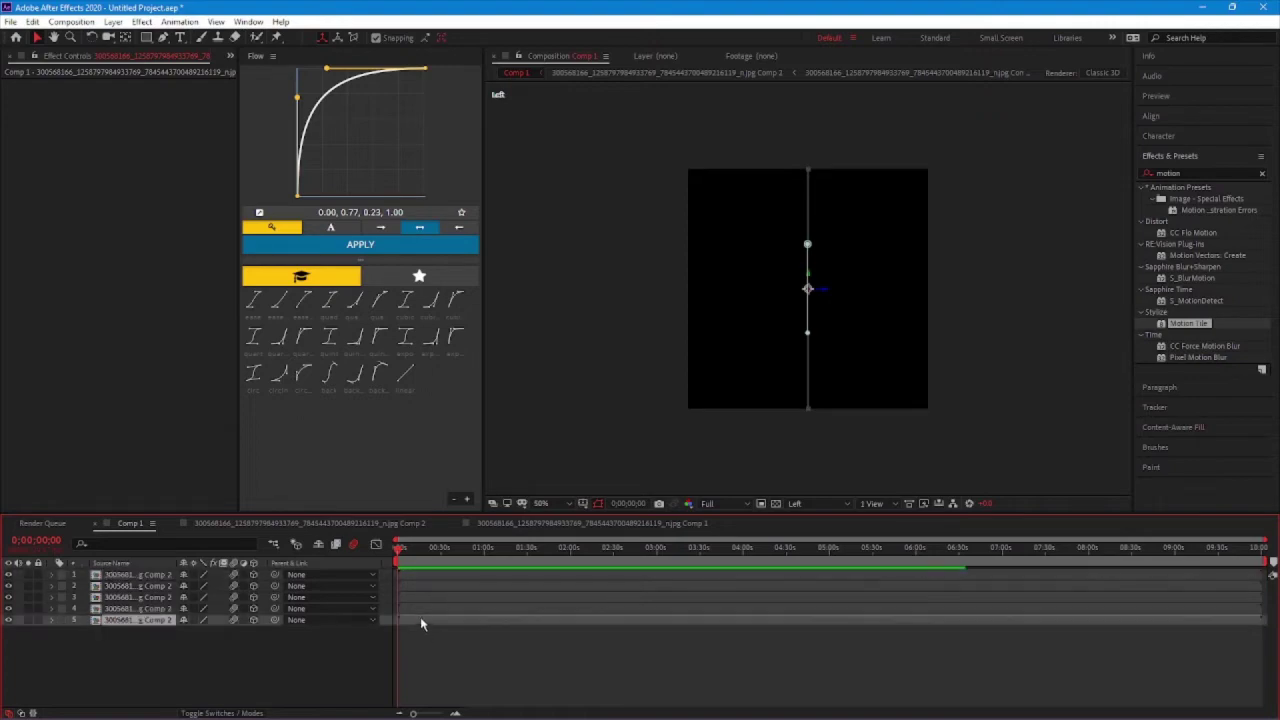
{"action": "left_click", "coordinate": [433, 578]}
{"action": "left_click_drag", "start_coordinate": [827, 290], "coordinate": [882, 290]}
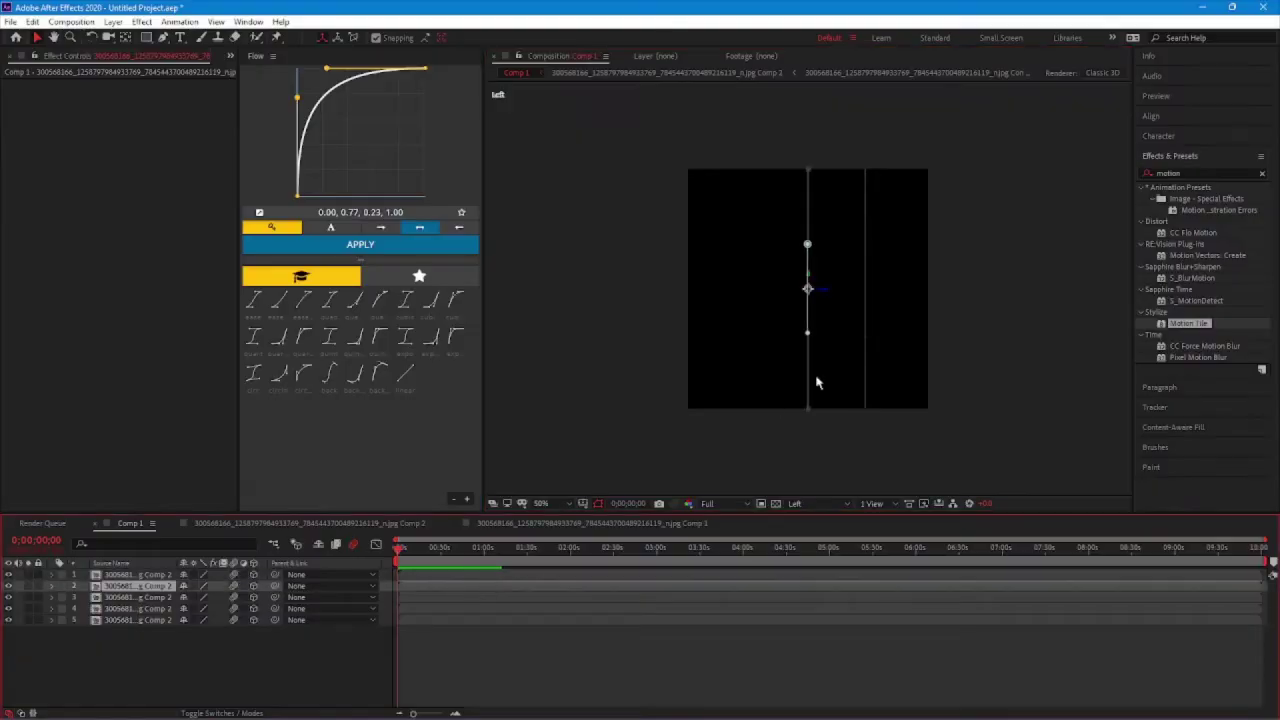
{"action": "left_click", "coordinate": [828, 292]}
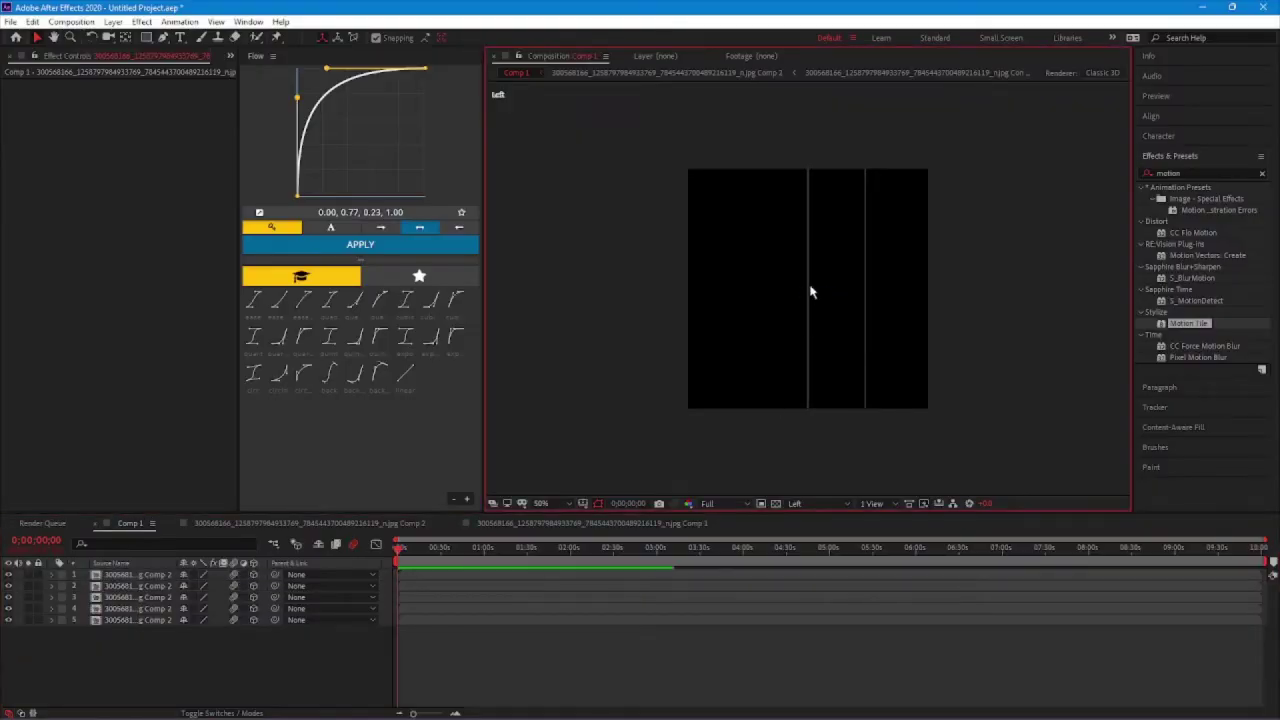
{"action": "left_click_drag", "start_coordinate": [809, 291], "coordinate": [937, 290]}
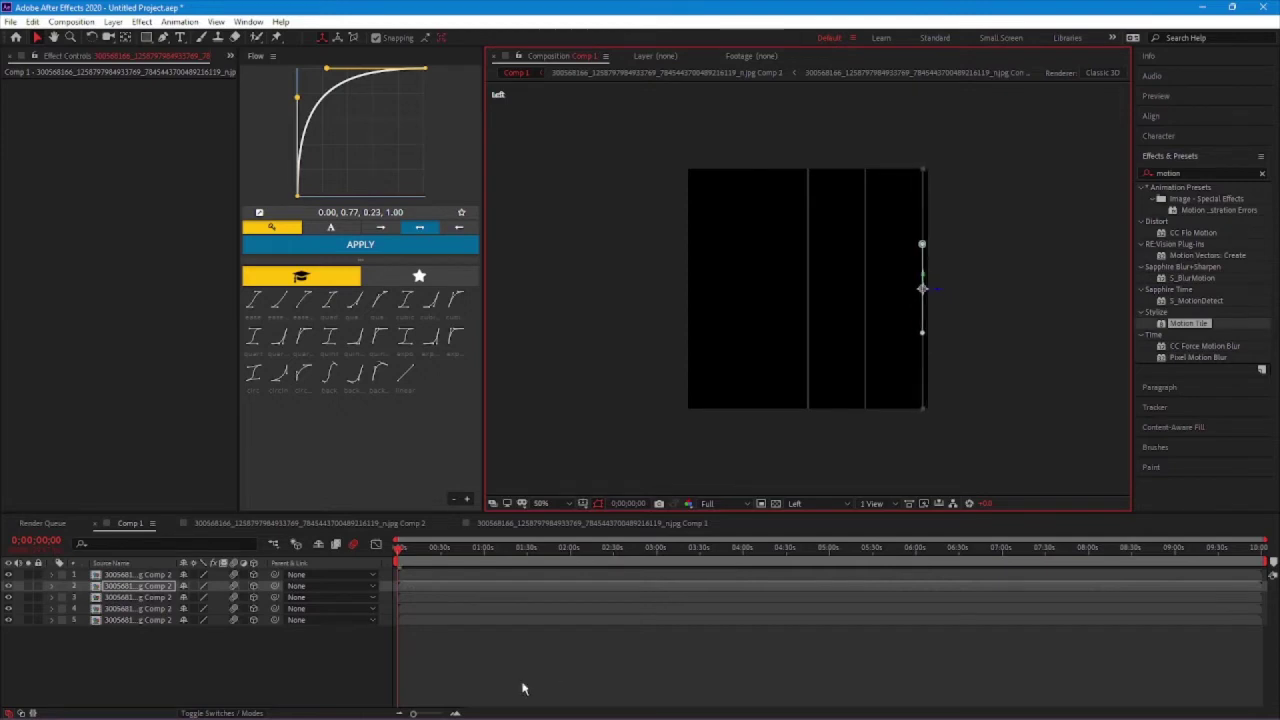
Move the third, fourth and fifth layers along Z toward the camera, each progressively farther, so all five are roughly evenly spaced in depth.
{"action": "left_click", "coordinate": [432, 597]}
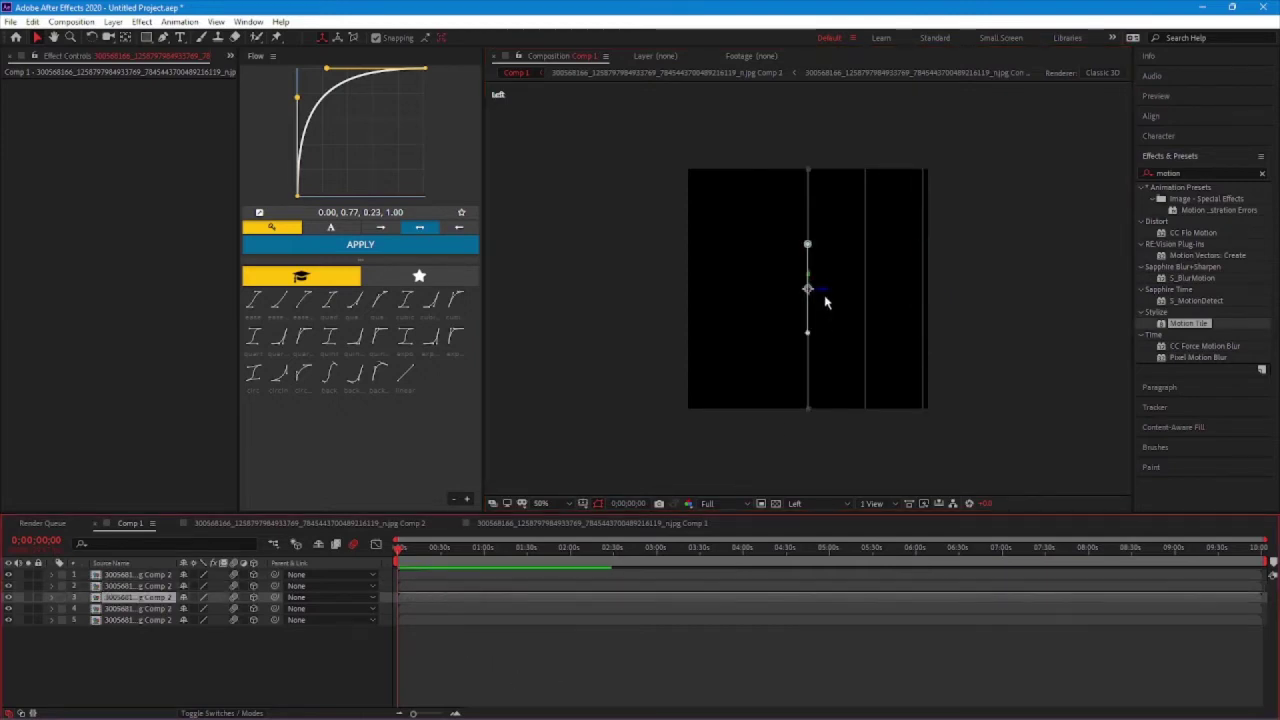
{"action": "left_click_drag", "start_coordinate": [828, 293], "coordinate": [1005, 296]}
{"action": "left_click", "coordinate": [805, 280]}
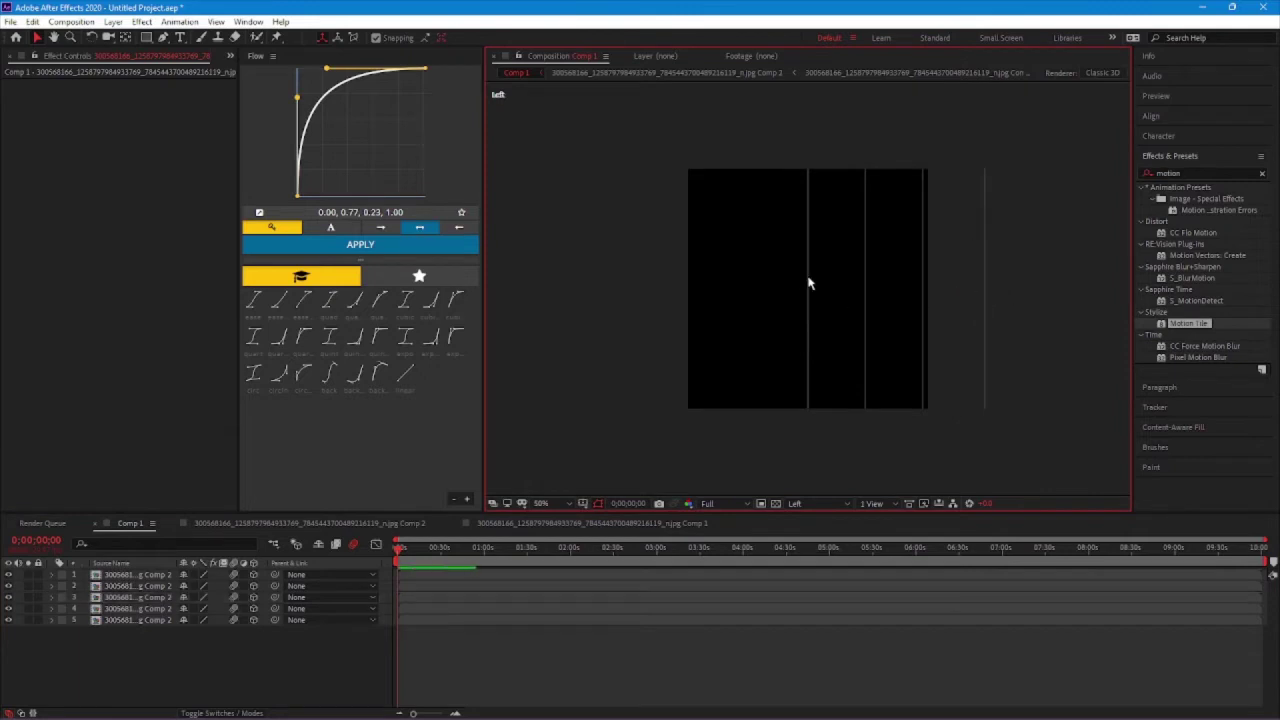
{"action": "left_click", "coordinate": [809, 282]}
{"action": "left_click_drag", "start_coordinate": [829, 294], "coordinate": [1070, 304]}
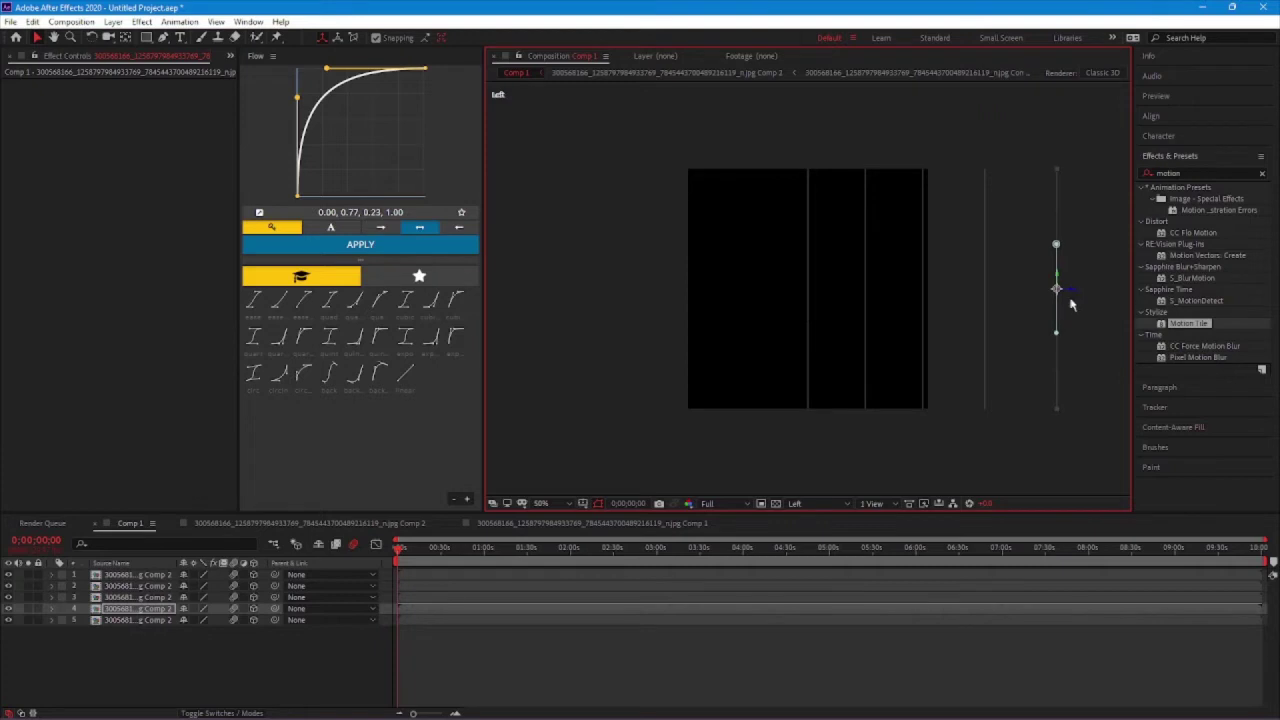
{"action": "left_click", "coordinate": [809, 277]}
{"action": "left_click_drag", "start_coordinate": [831, 289], "coordinate": [1134, 306]}
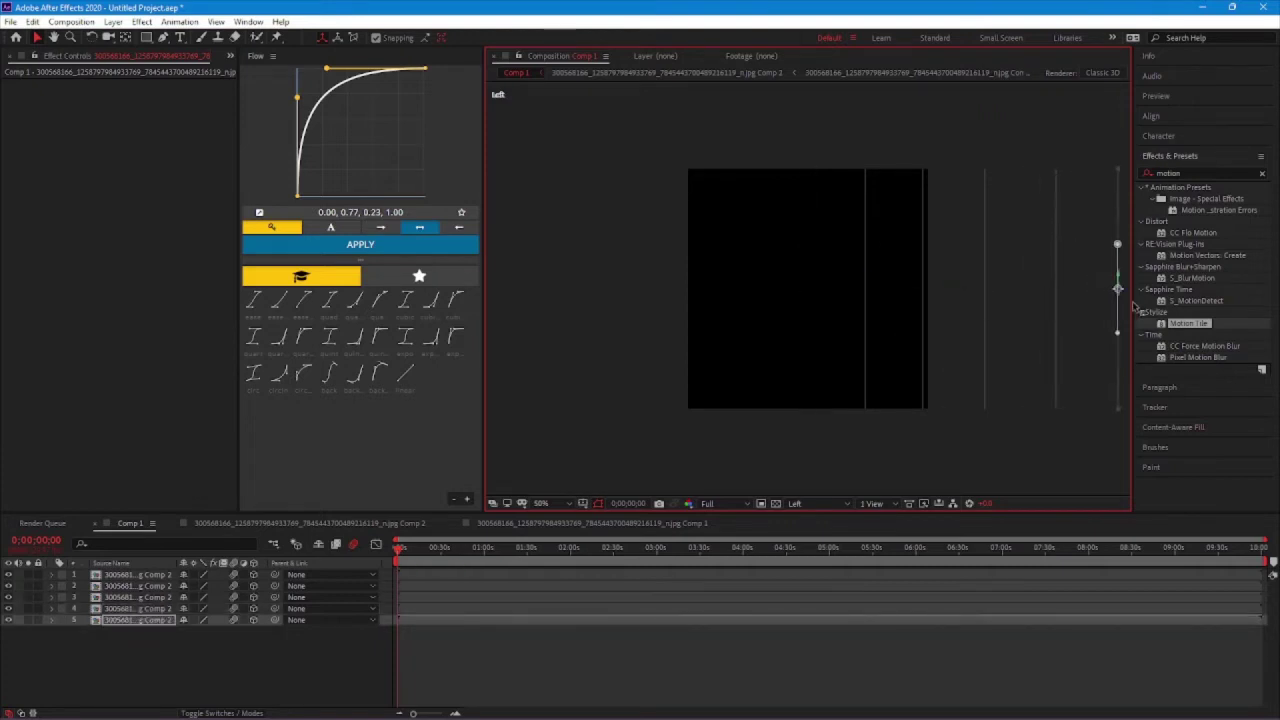
Deselect the layers and switch the composition's 3D view back to Active Camera.
{"action": "left_click", "coordinate": [680, 630]}
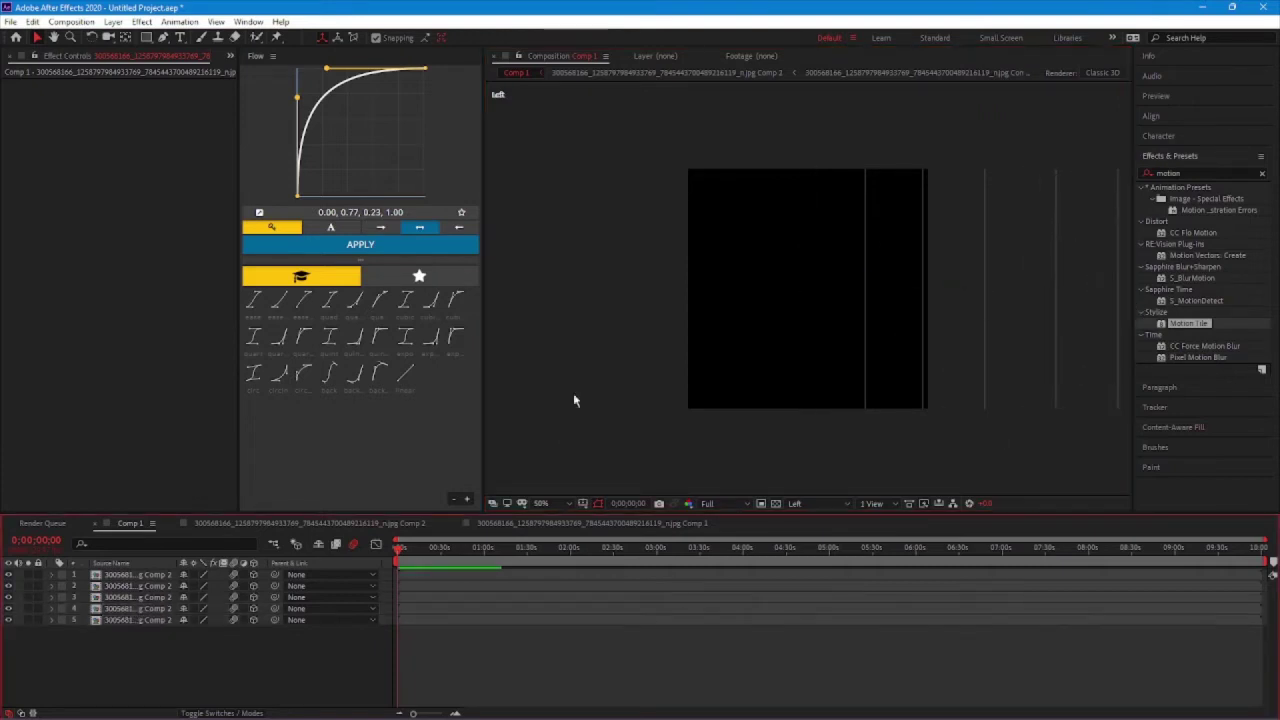
{"action": "left_click", "coordinate": [805, 503]}
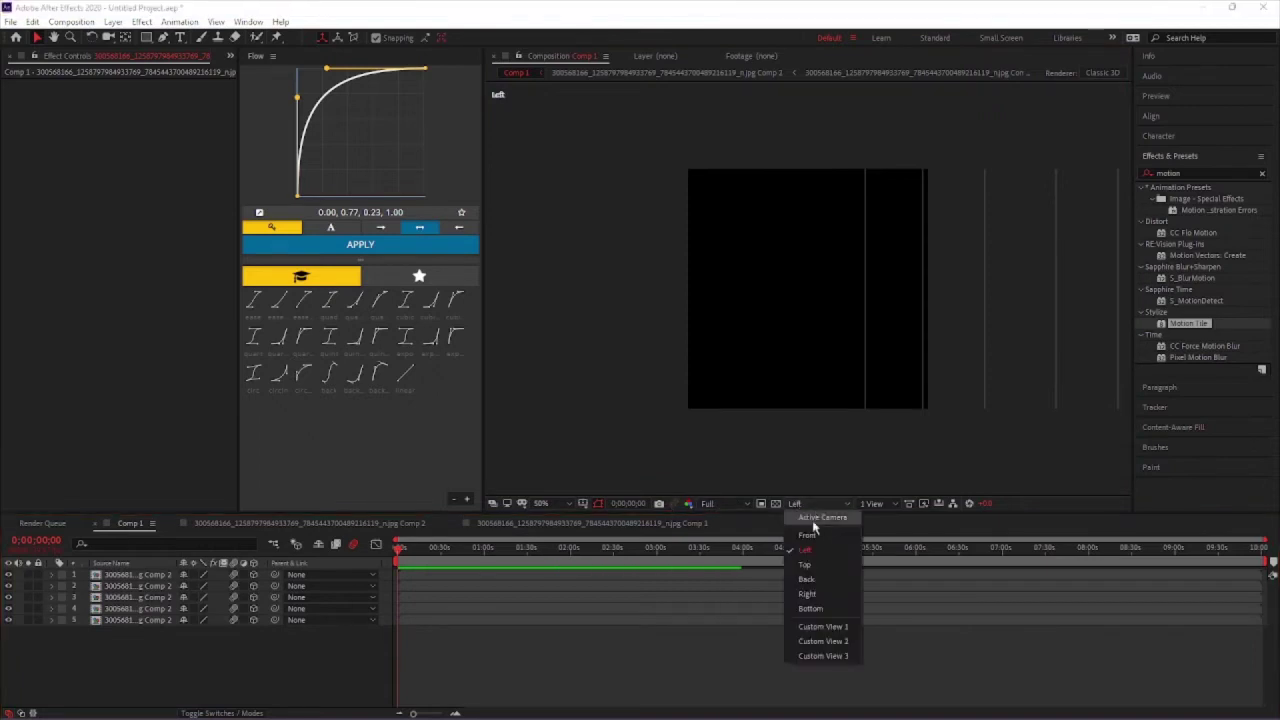
{"action": "left_click", "coordinate": [812, 523]}
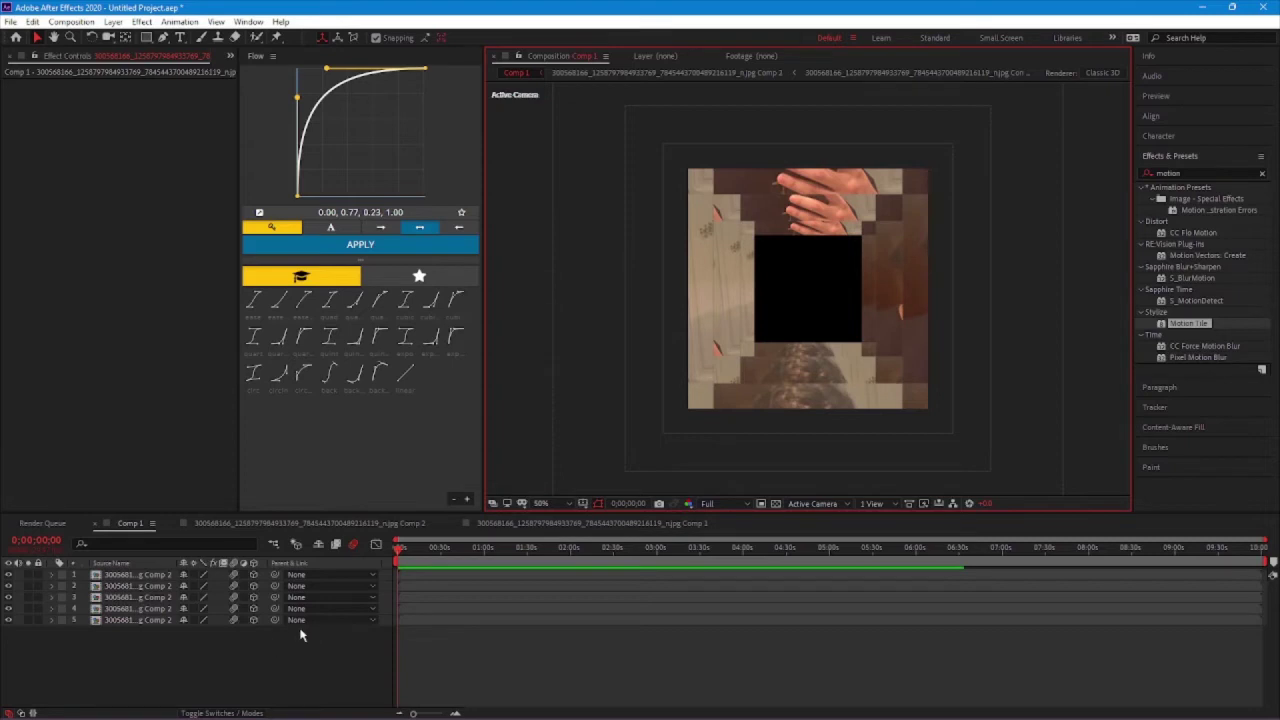
Add a null object to the main composition and make it a 3D layer.
{"action": "left_click", "coordinate": [115, 601]}
{"action": "left_click", "coordinate": [182, 641]}
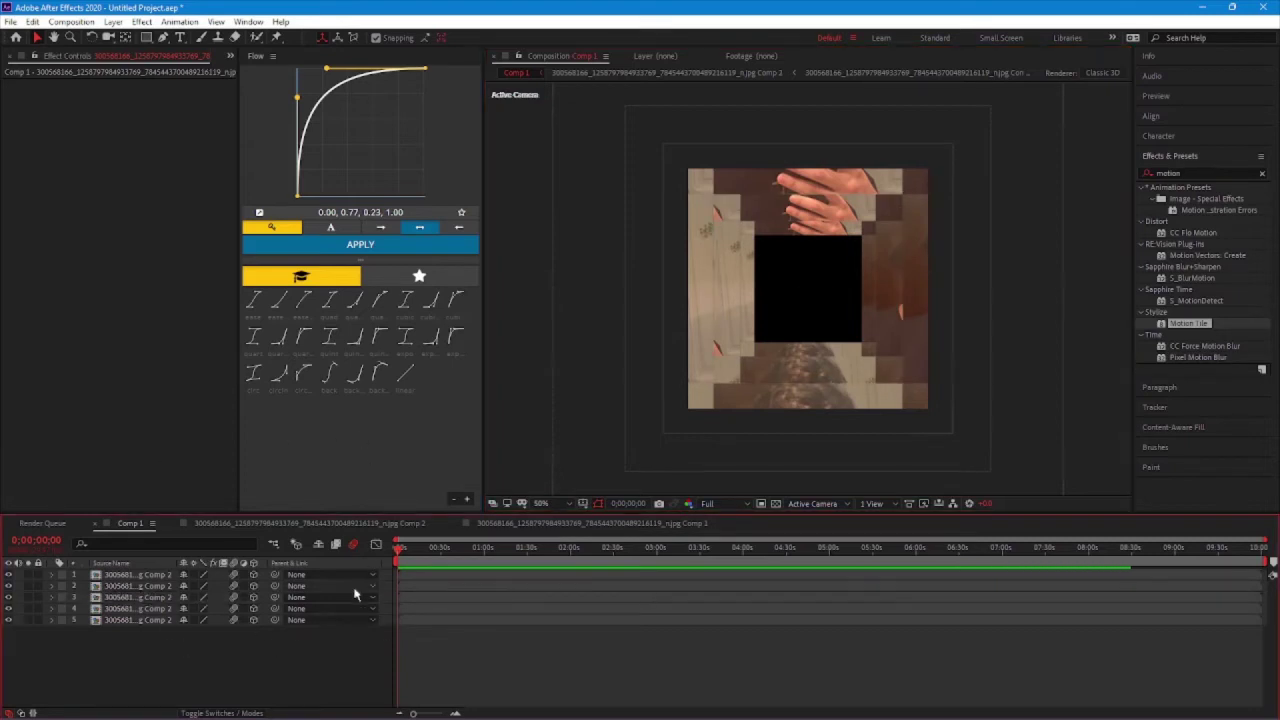
{"action": "right_click", "coordinate": [206, 656]}
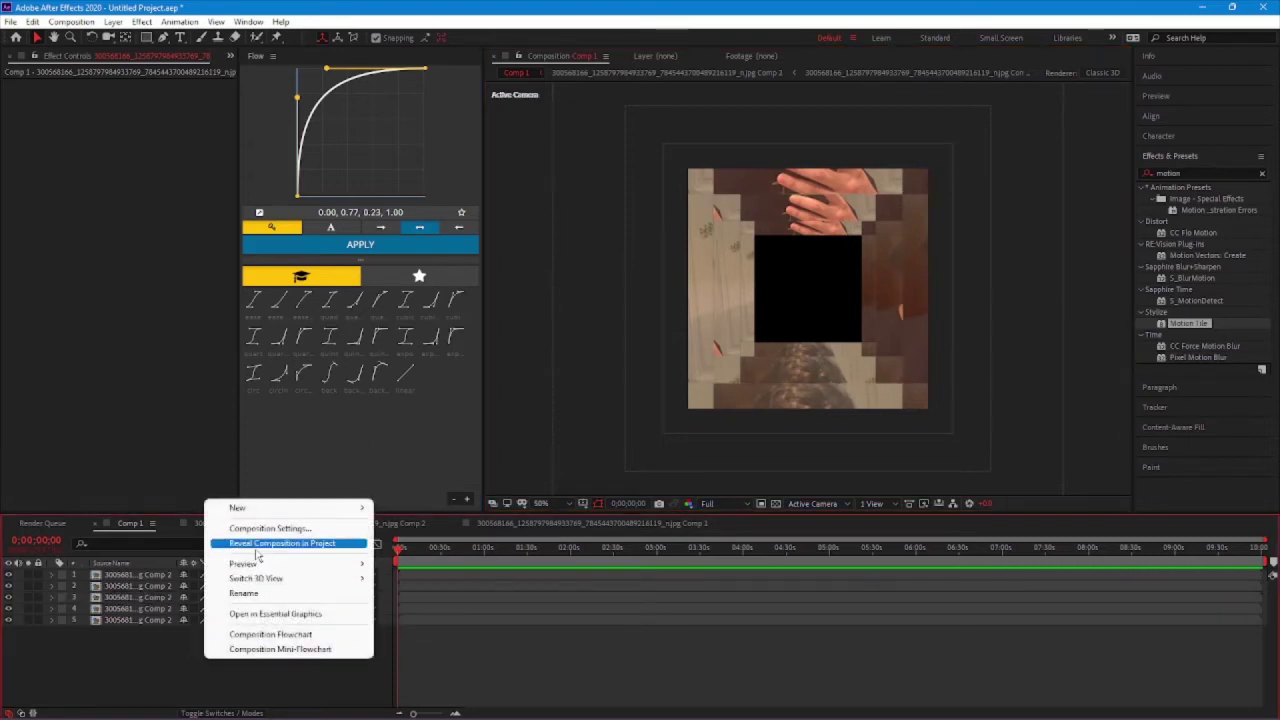
{"action": "mouse_move", "coordinate": [267, 510]}
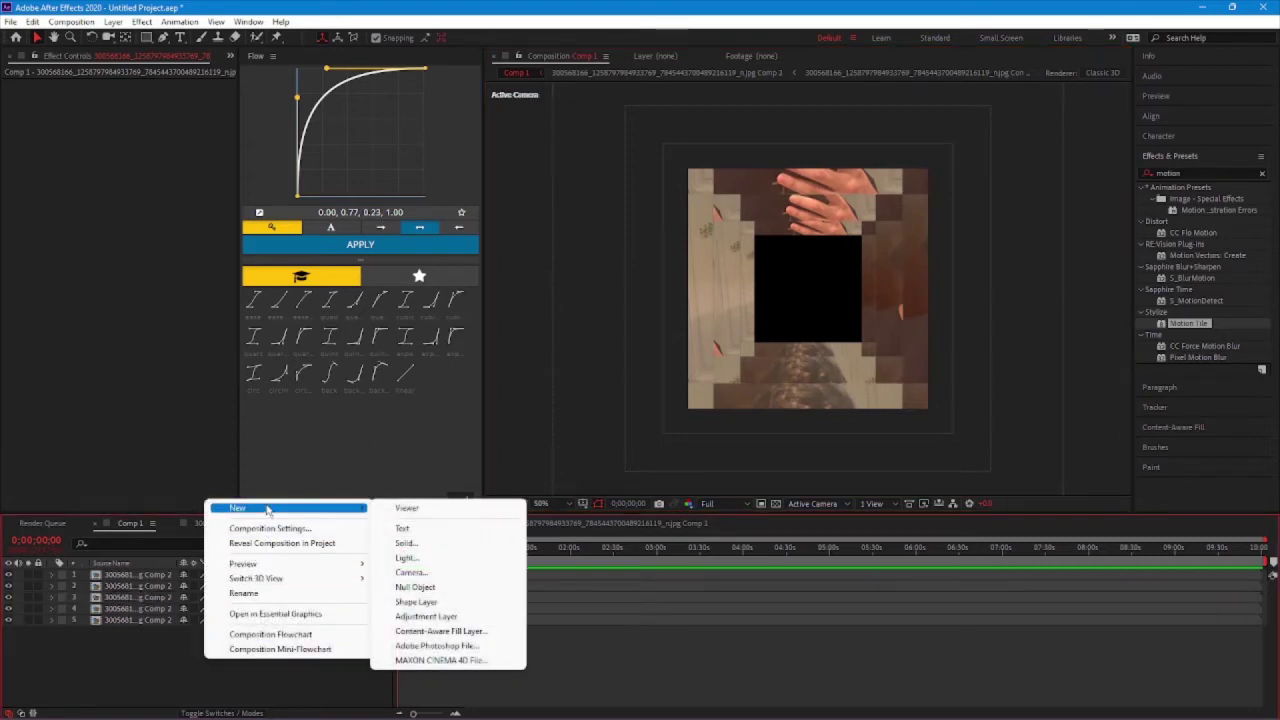
{"action": "left_click", "coordinate": [418, 587]}
{"action": "left_click", "coordinate": [252, 575]}
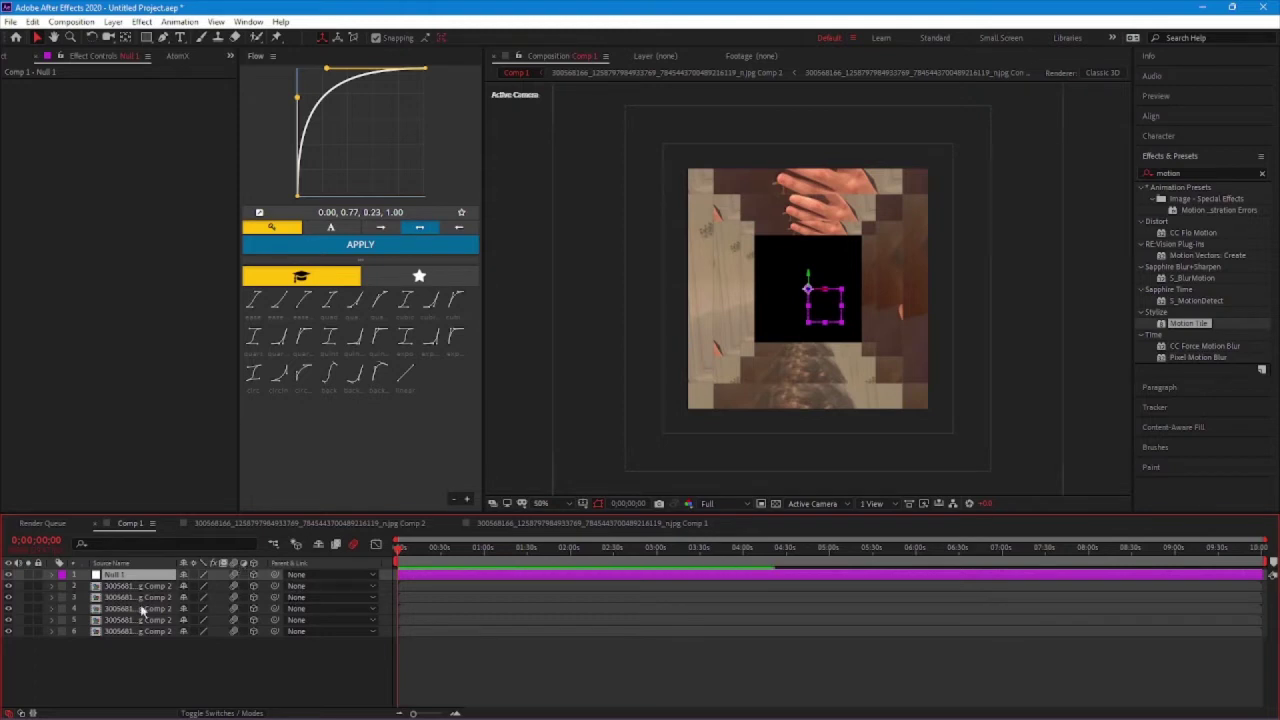
Parent all five photo-grid layers to the null object, then deselect them.
{"action": "left_click", "coordinate": [140, 586]}
{"action": "left_click", "coordinate": [137, 631], "text": "shift"}
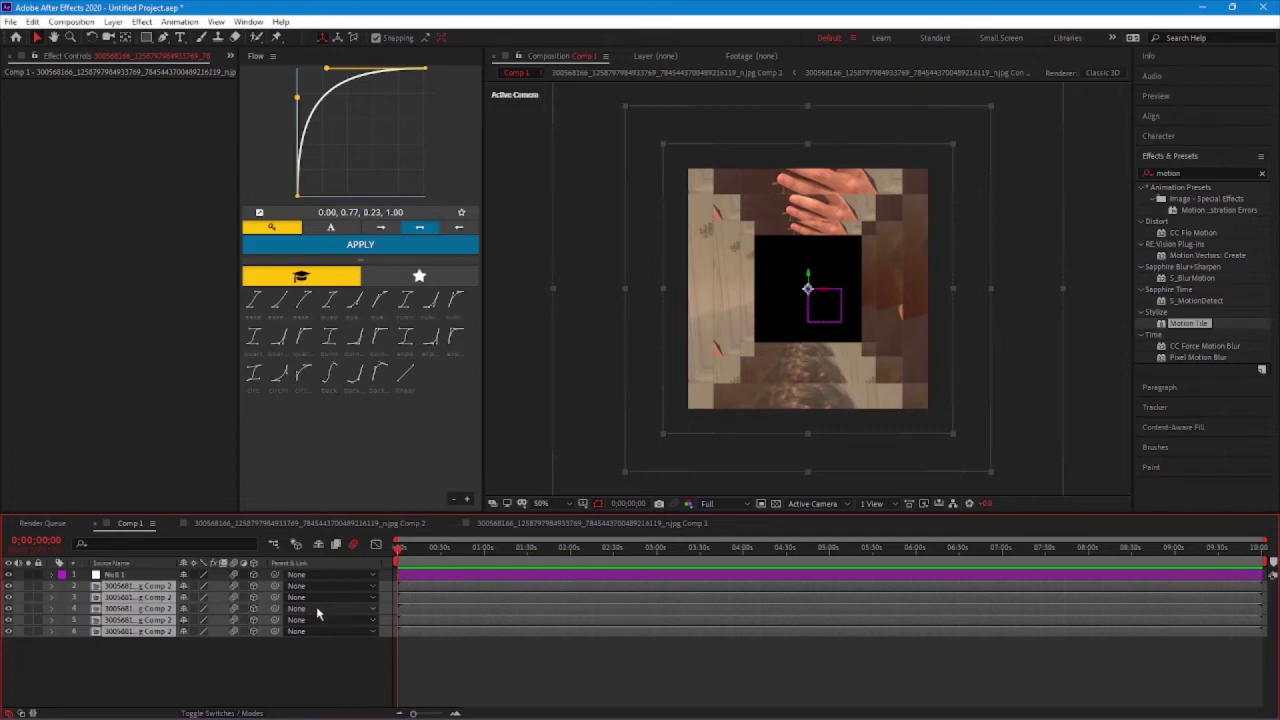
{"action": "left_click_drag", "start_coordinate": [276, 621], "coordinate": [112, 575]}
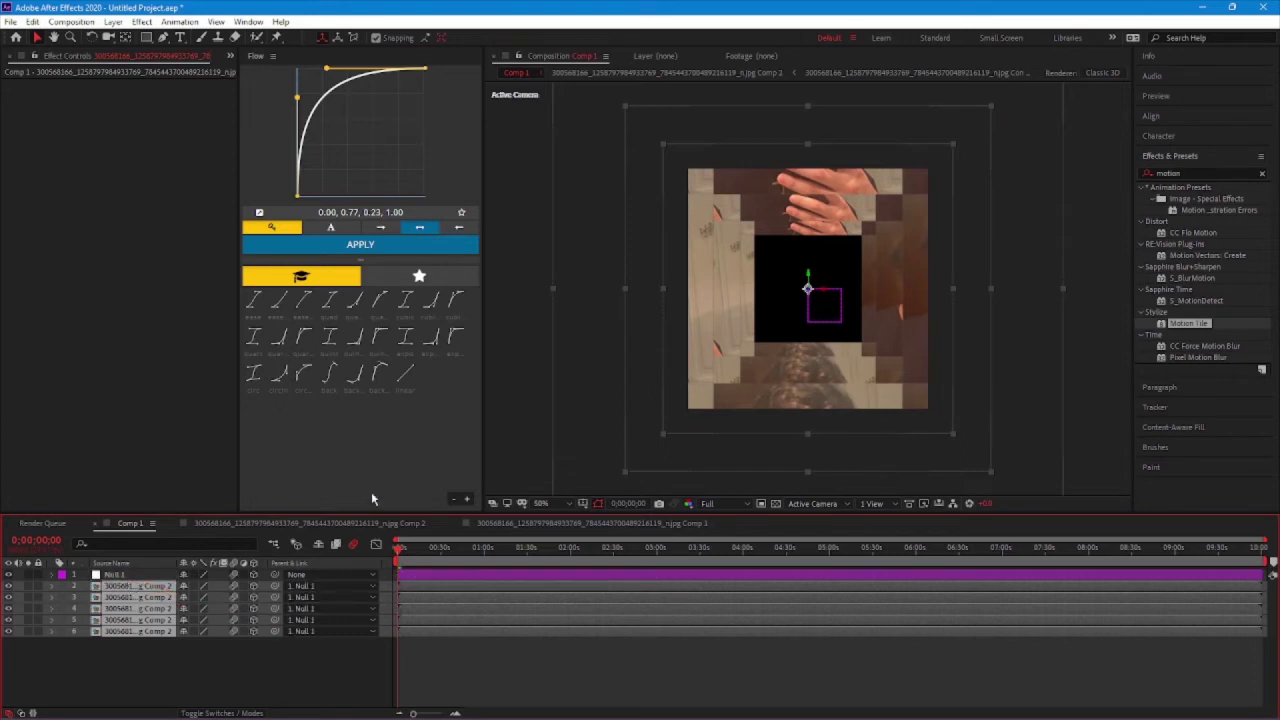
{"action": "left_click", "coordinate": [223, 640]}
Scale the null object down to about 58% so the whole tunnel shrinks within the frame.
{"action": "left_click", "coordinate": [112, 576]}
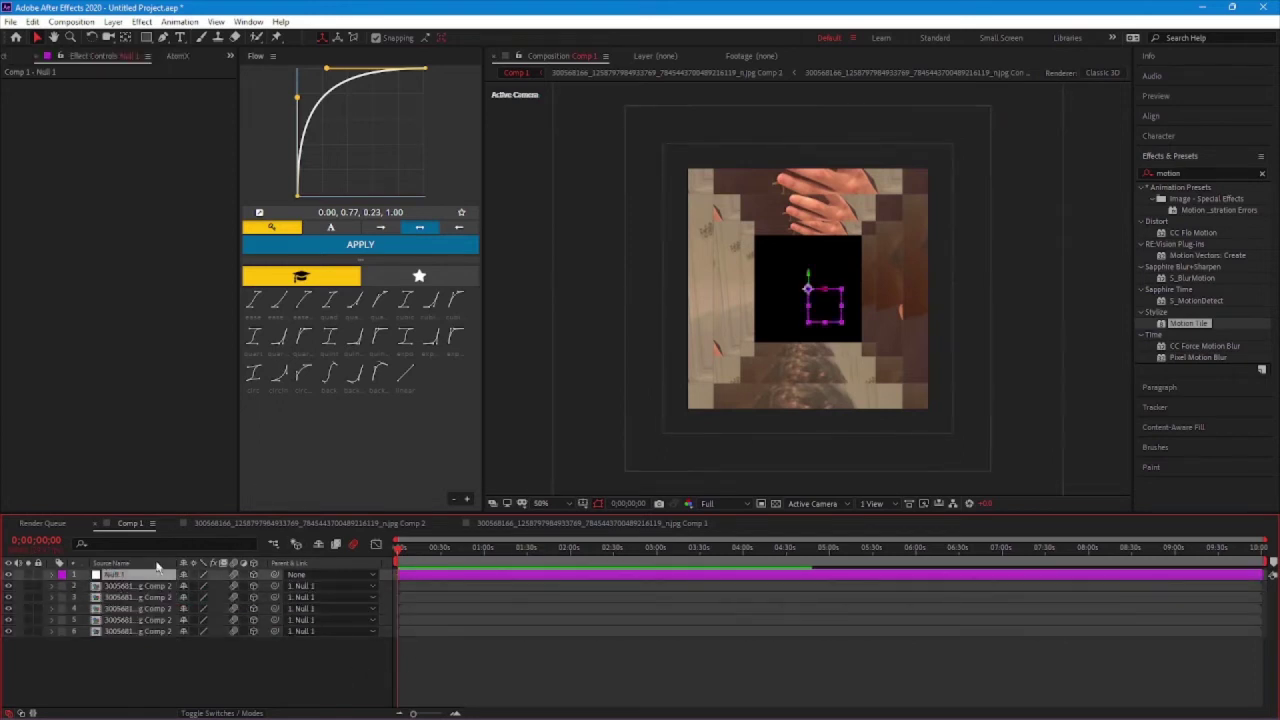
{"action": "key", "text": "s"}
{"action": "left_click_drag", "start_coordinate": [200, 586], "coordinate": [167, 577]}
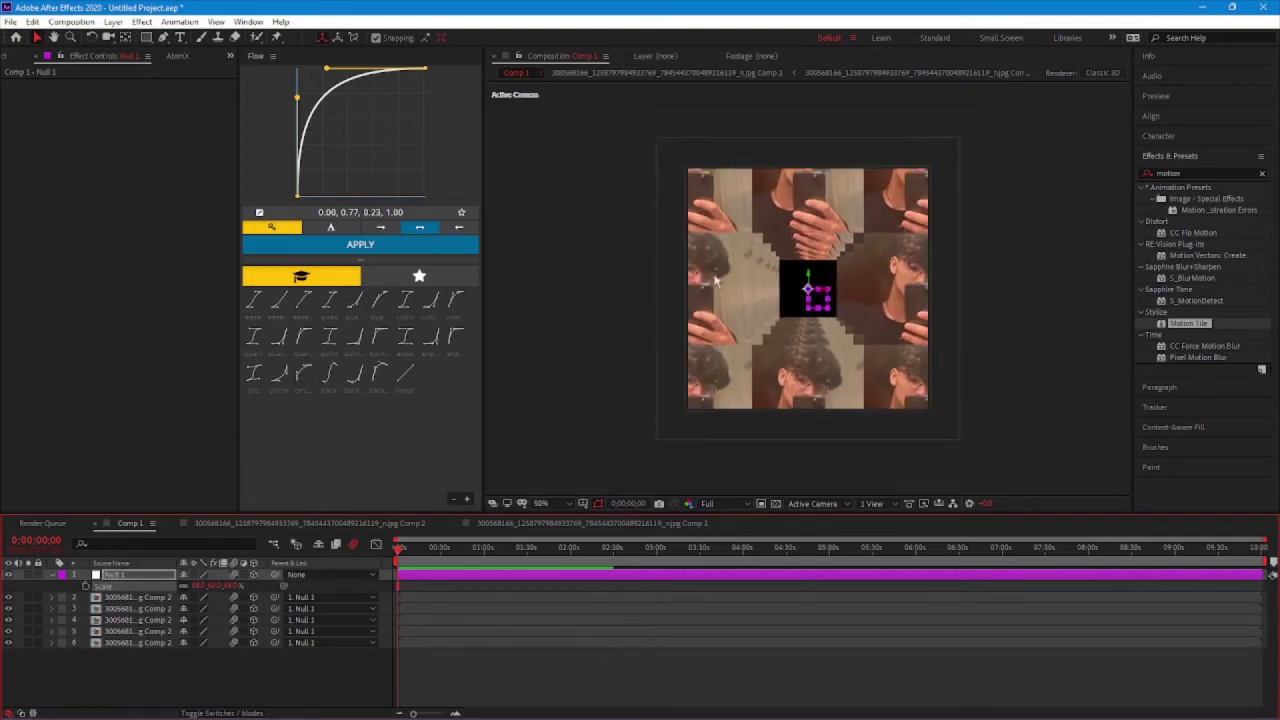
{"action": "left_click", "coordinate": [788, 632]}
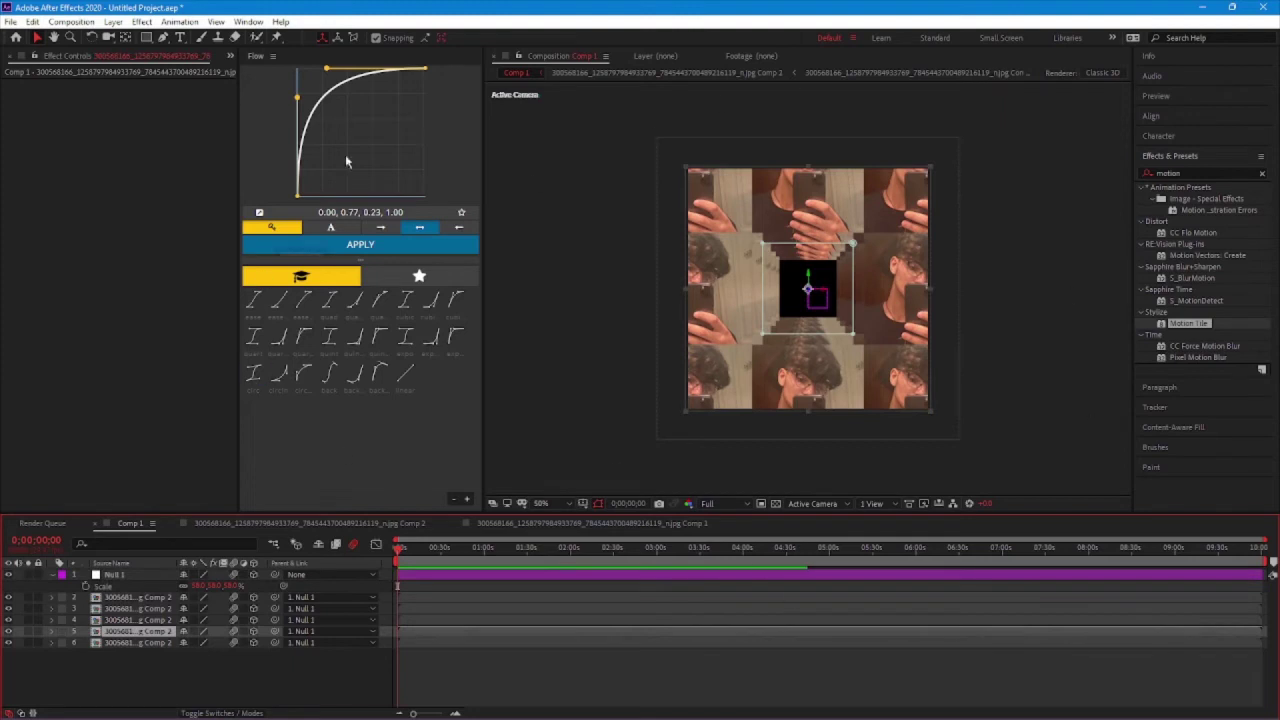
Set the Z Rotation of the bottommost grid layer to 12° and collapse its properties.
{"action": "left_click", "coordinate": [432, 643]}
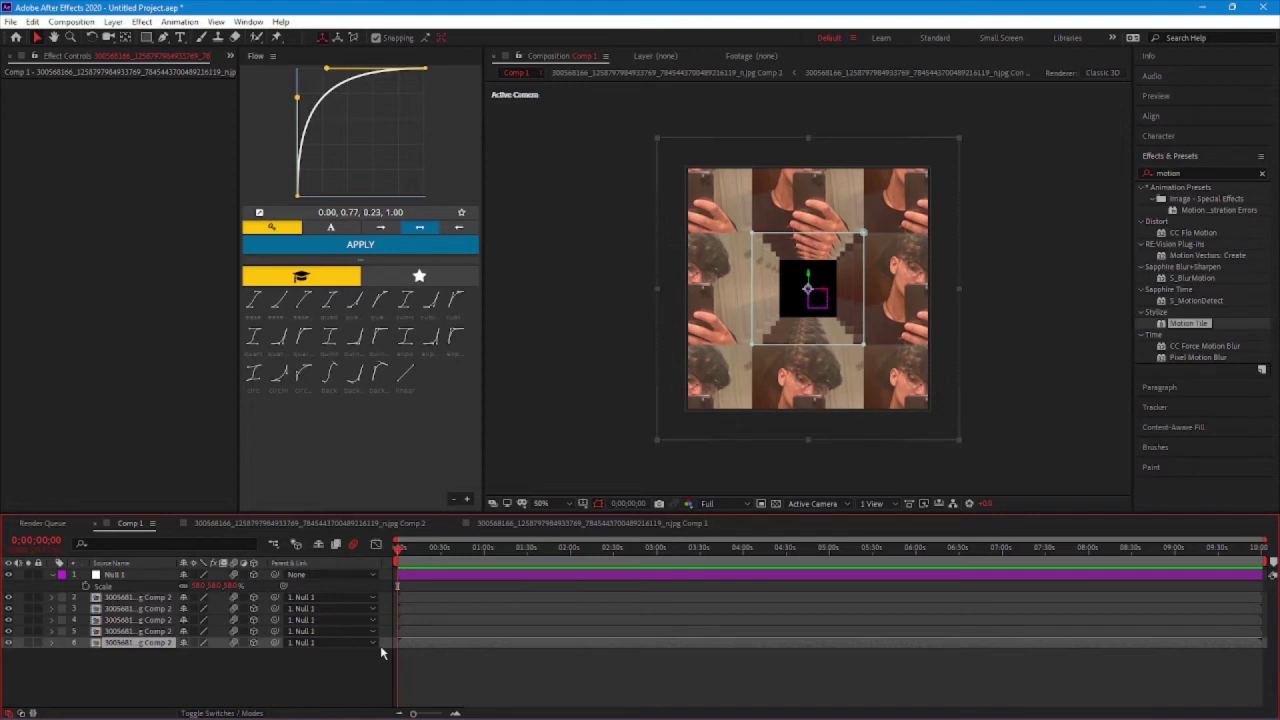
{"action": "key", "text": "r"}
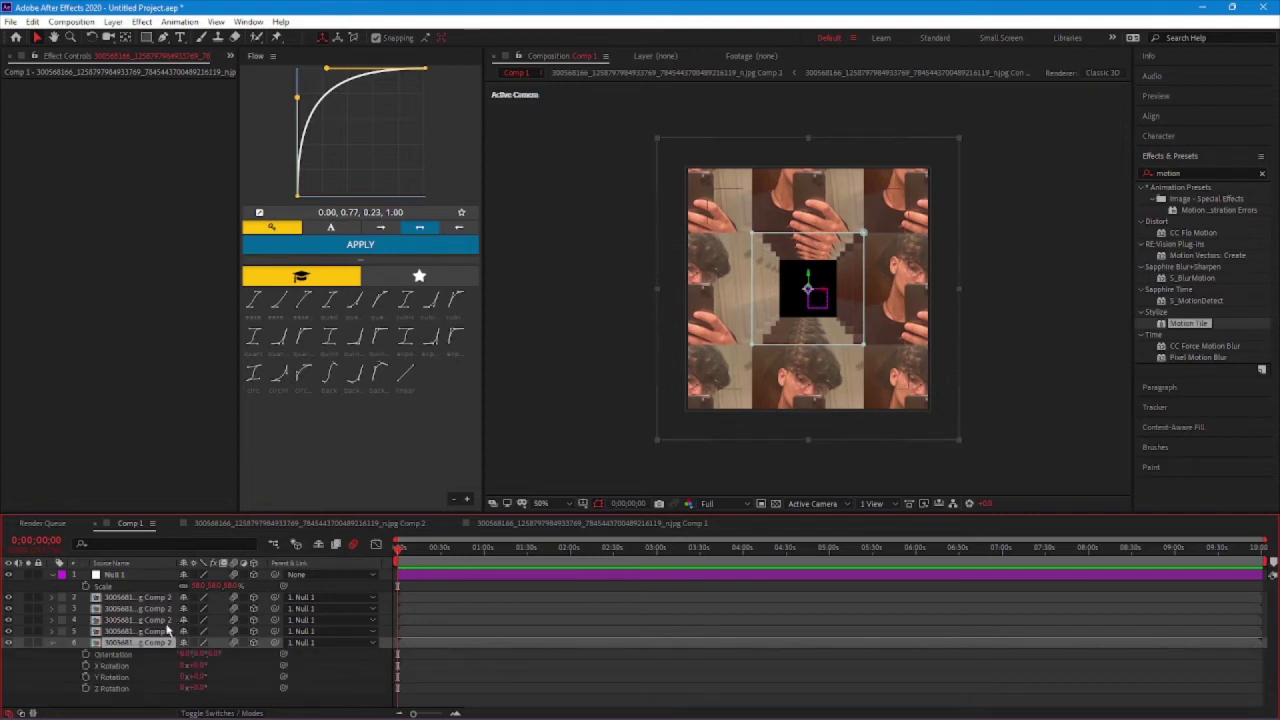
{"action": "left_click", "coordinate": [196, 690]}
{"action": "type", "text": "12"}
{"action": "key", "text": "Return"}
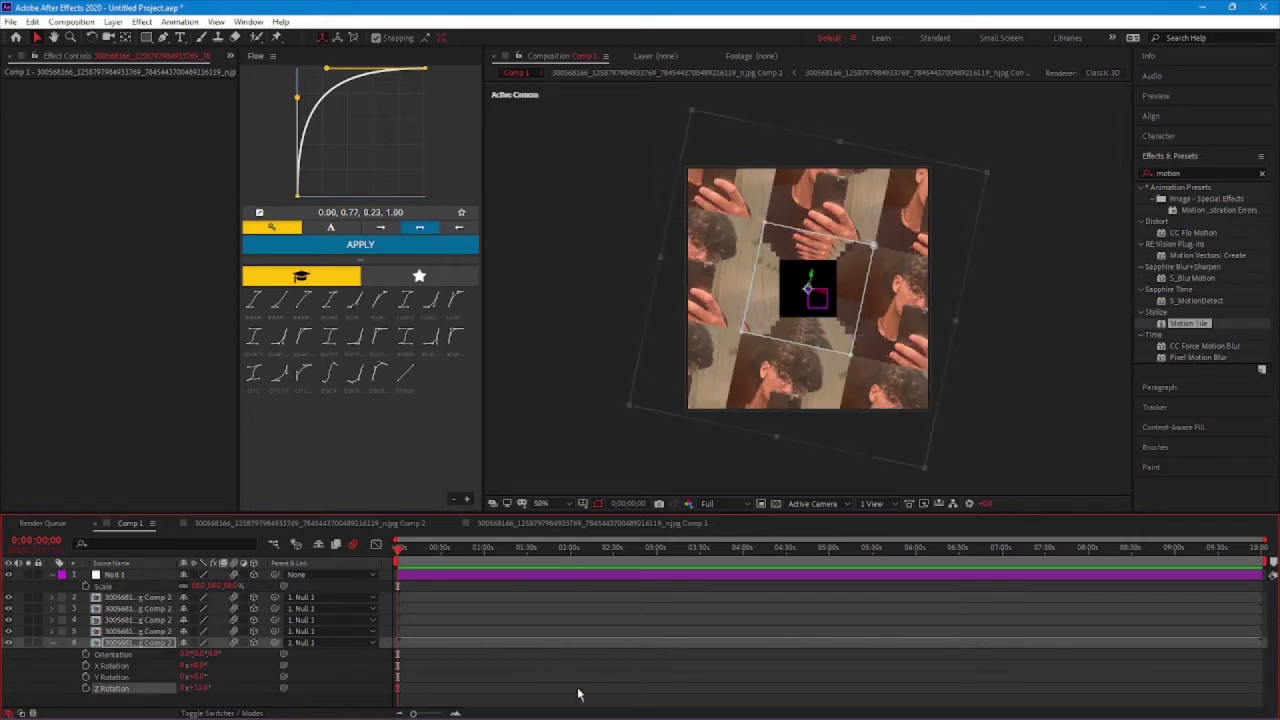
{"action": "left_click", "coordinate": [53, 643]}
Set the Z Rotation of the second grid layer from the bottom to -12°.
{"action": "left_click", "coordinate": [127, 633]}
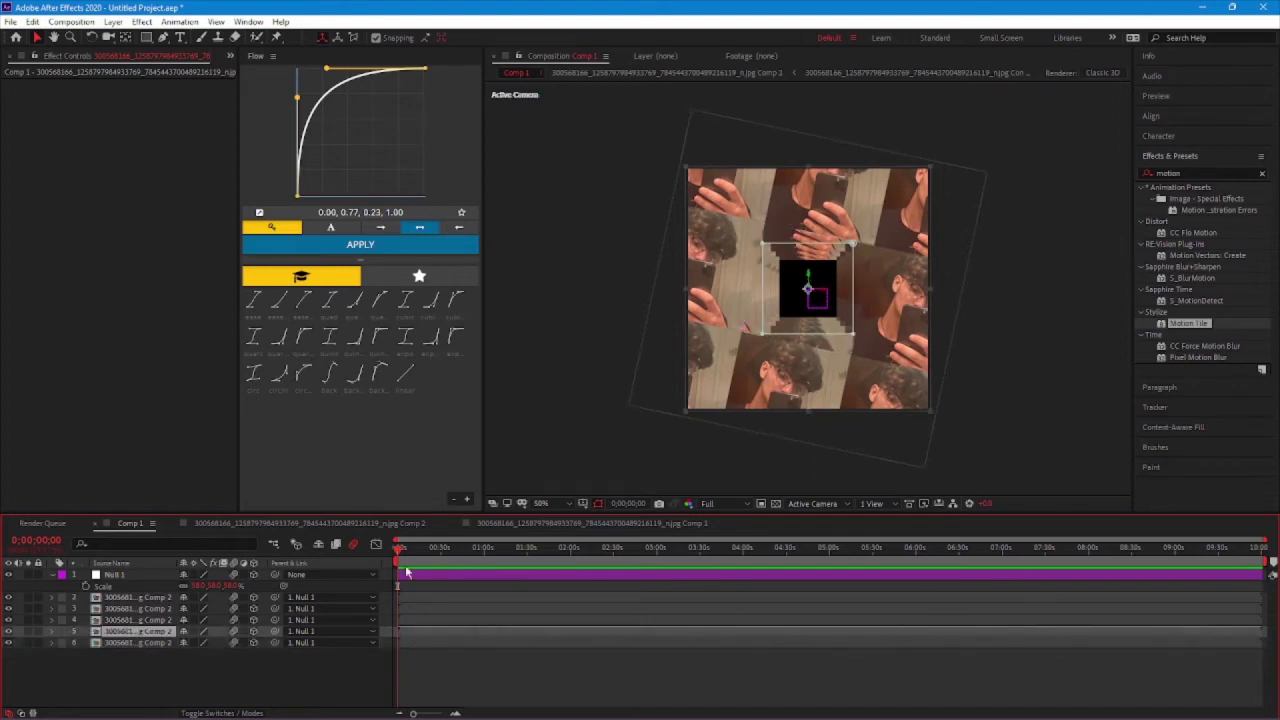
{"action": "key", "text": "r"}
{"action": "left_click", "coordinate": [196, 677]}
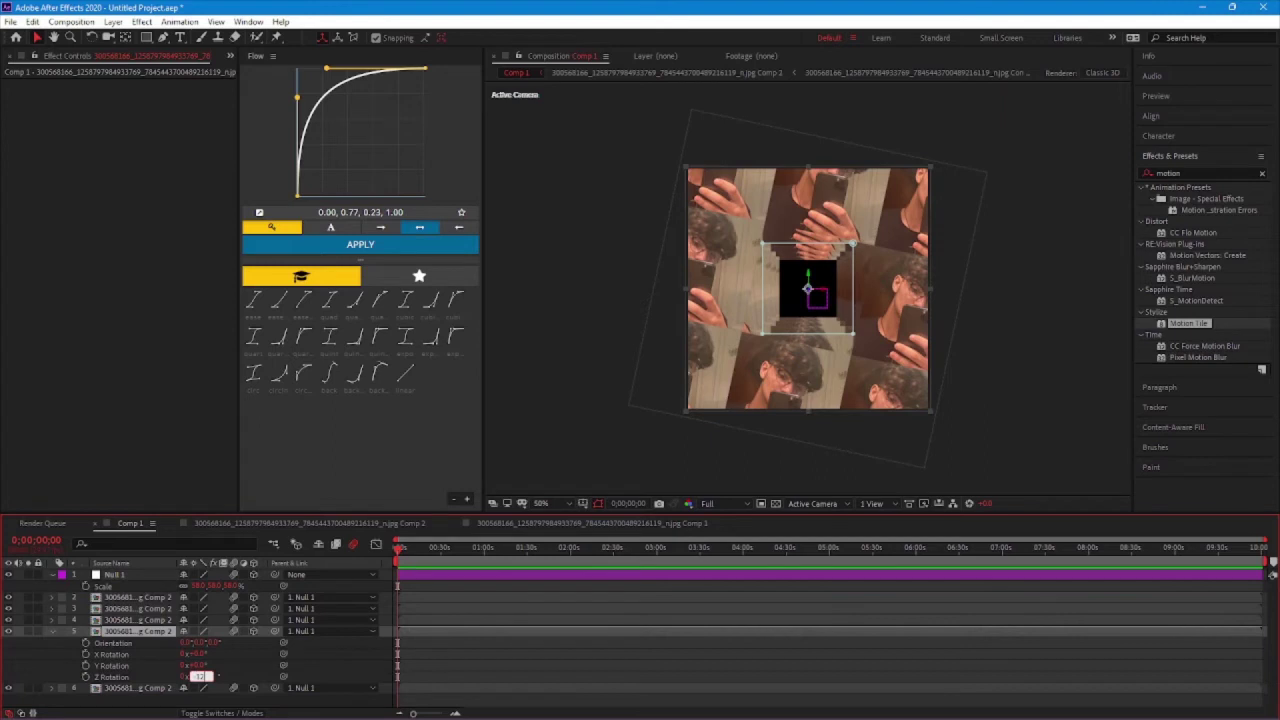
{"action": "type", "text": "12"}
{"action": "key", "text": "Return"}
Set the Z Rotation of the middle grid layer to 12°.
{"action": "left_click", "coordinate": [112, 622]}
{"action": "key", "text": "r"}
{"action": "left_click", "coordinate": [198, 665]}
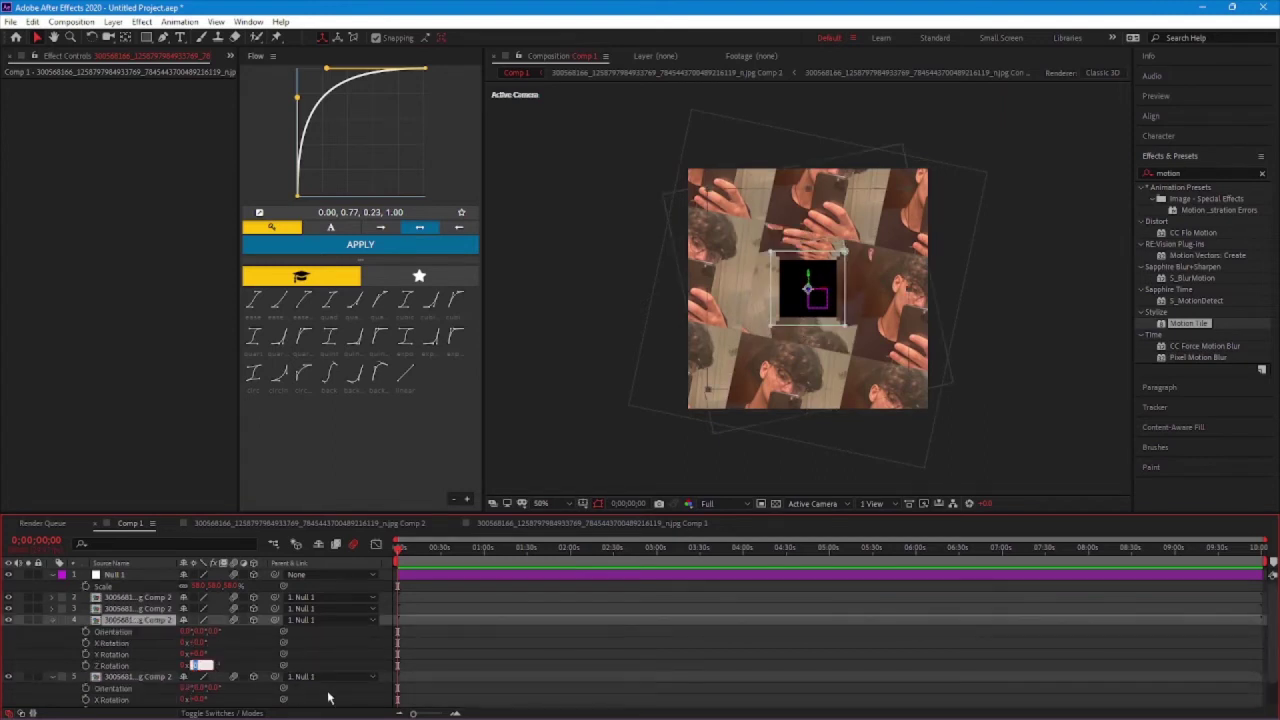
{"action": "type", "text": "12"}
{"action": "key", "text": "Return"}
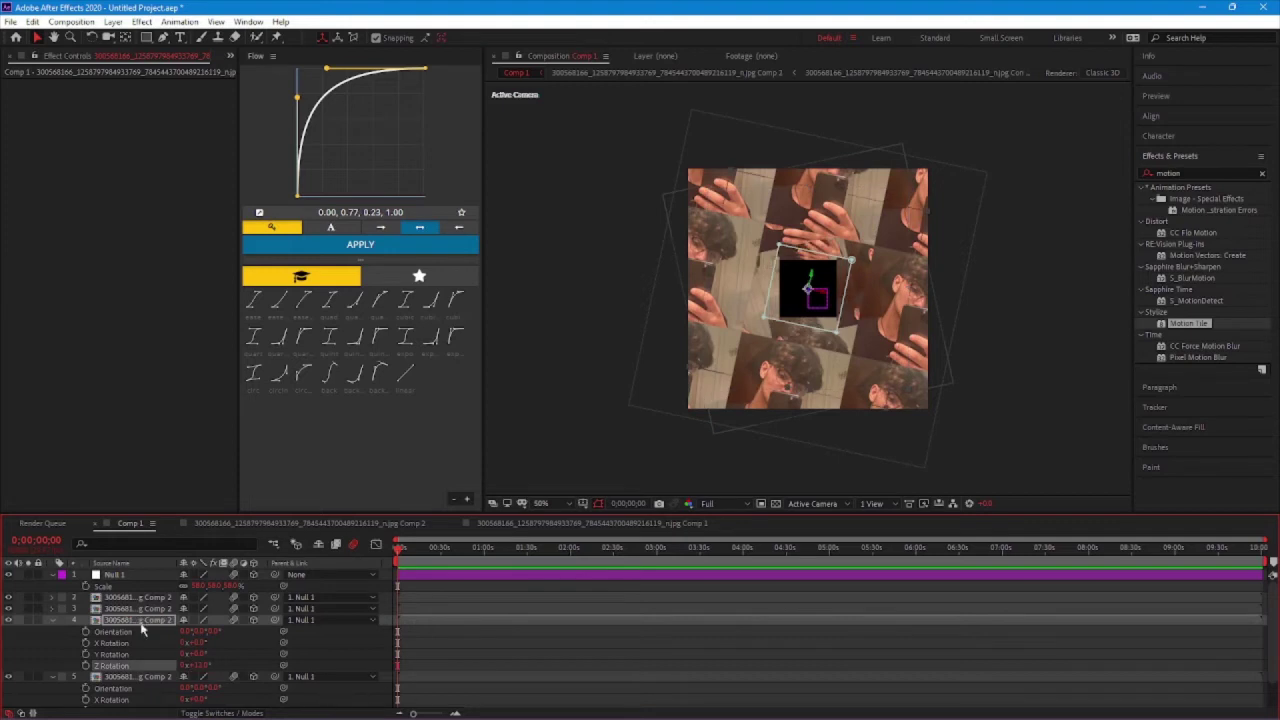
Set the Z Rotation of the grid layer just above the middle one to -12°.
{"action": "left_click", "coordinate": [130, 608]}
{"action": "key", "text": "r"}
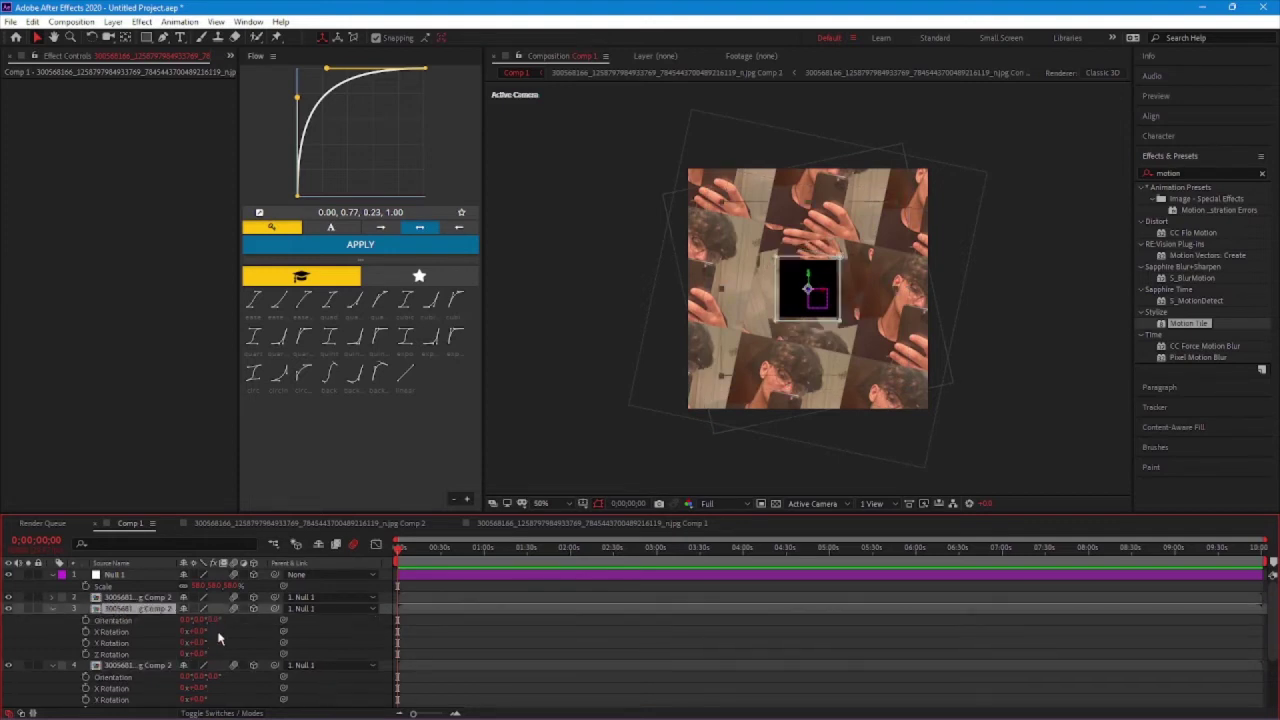
{"action": "left_click", "coordinate": [198, 654]}
{"action": "type", "text": "-12"}
{"action": "key", "text": "Return"}
Set the Z Rotation of the topmost grid layer, directly below the null, to 12°.
{"action": "left_click", "coordinate": [185, 598]}
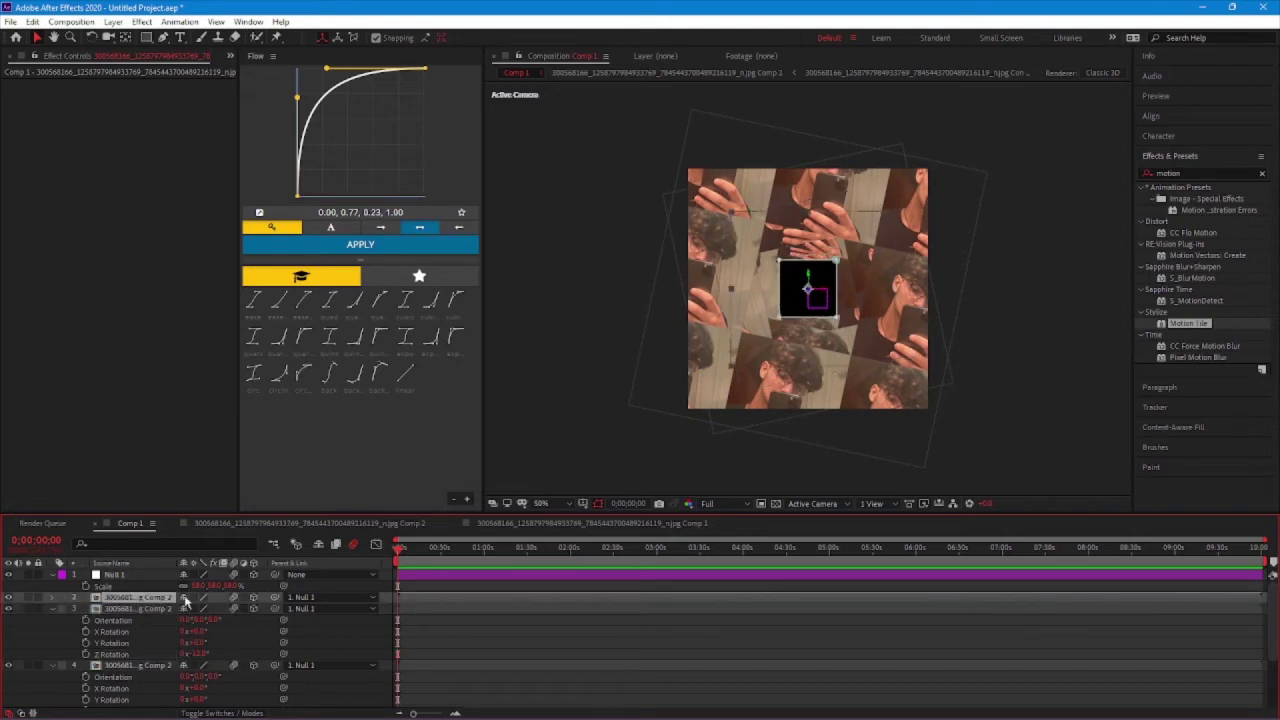
{"action": "key", "text": "r"}
{"action": "left_click", "coordinate": [199, 643]}
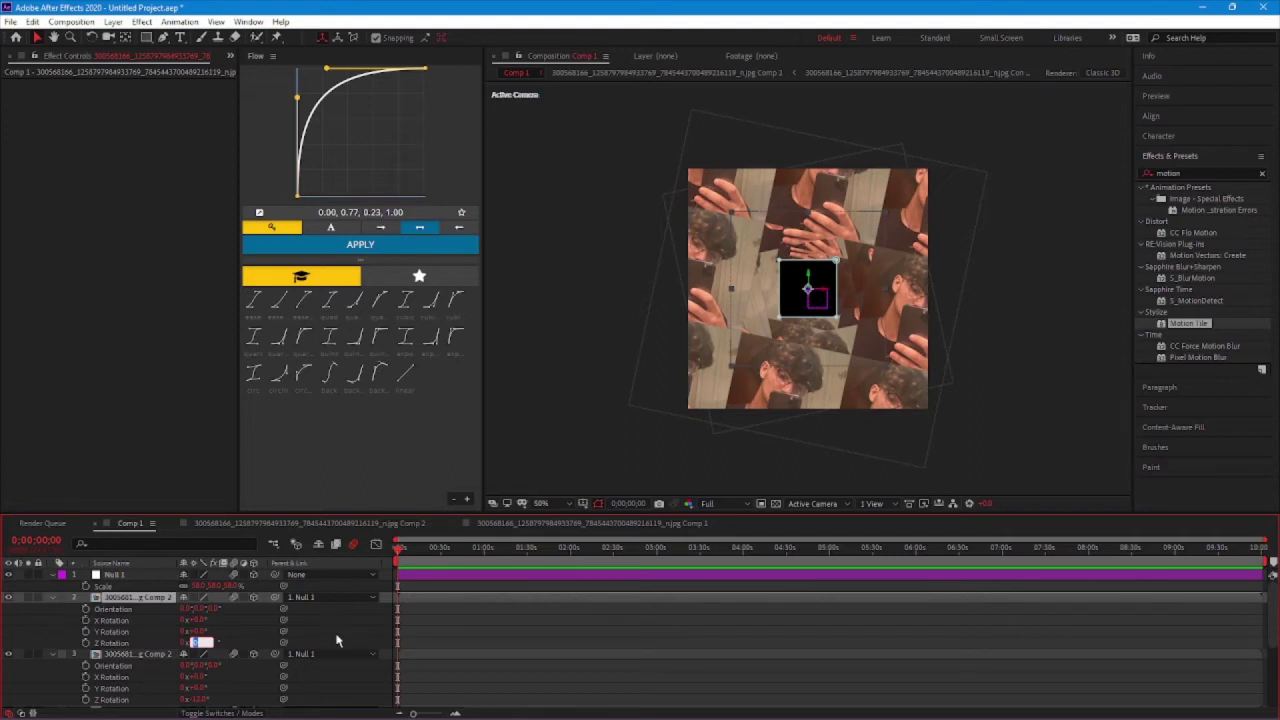
{"action": "key", "text": "Return"}
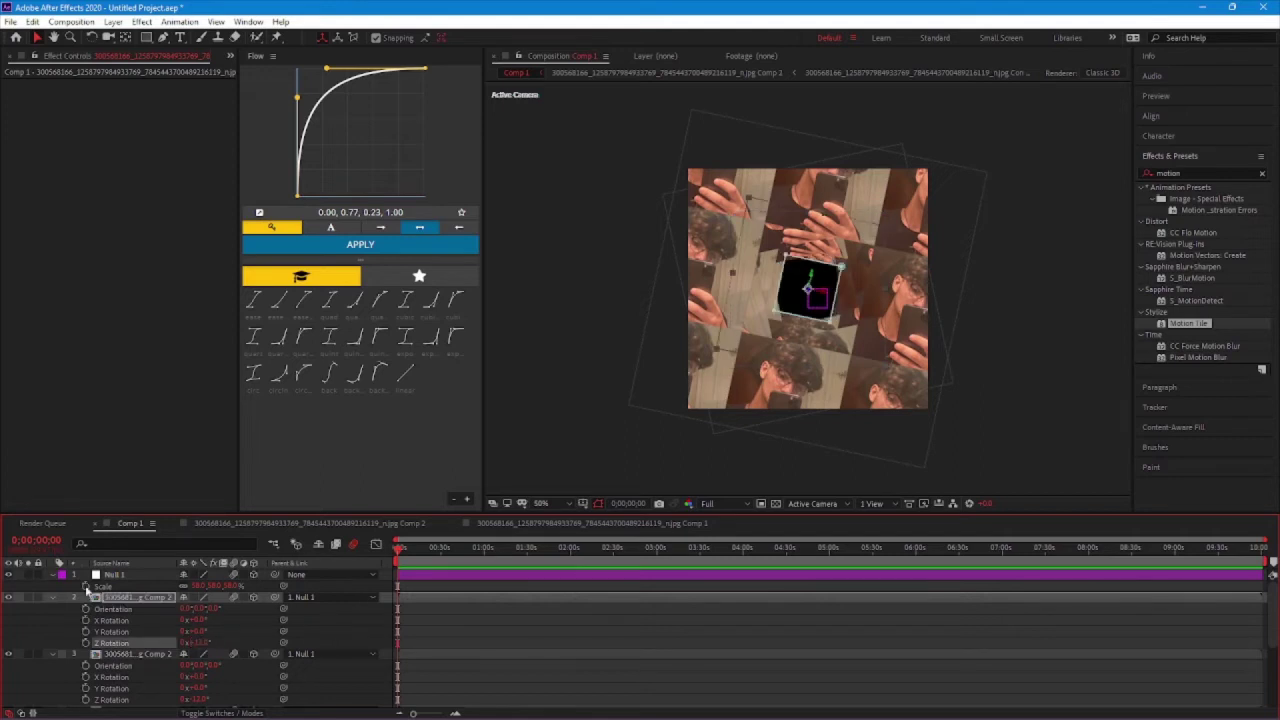
Collapse the expanded properties of all layers and deselect them.
{"action": "key", "text": "ctrl+a"}
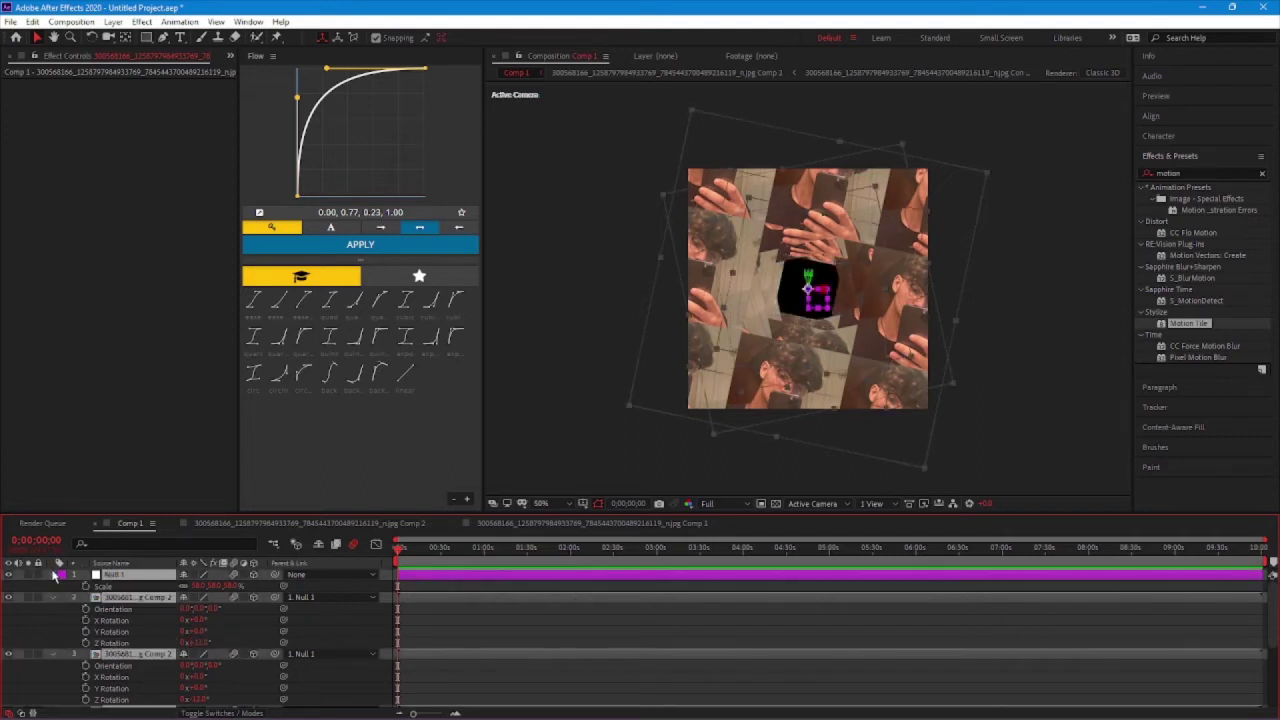
{"action": "left_click", "coordinate": [53, 576]}
{"action": "left_click", "coordinate": [151, 647]}
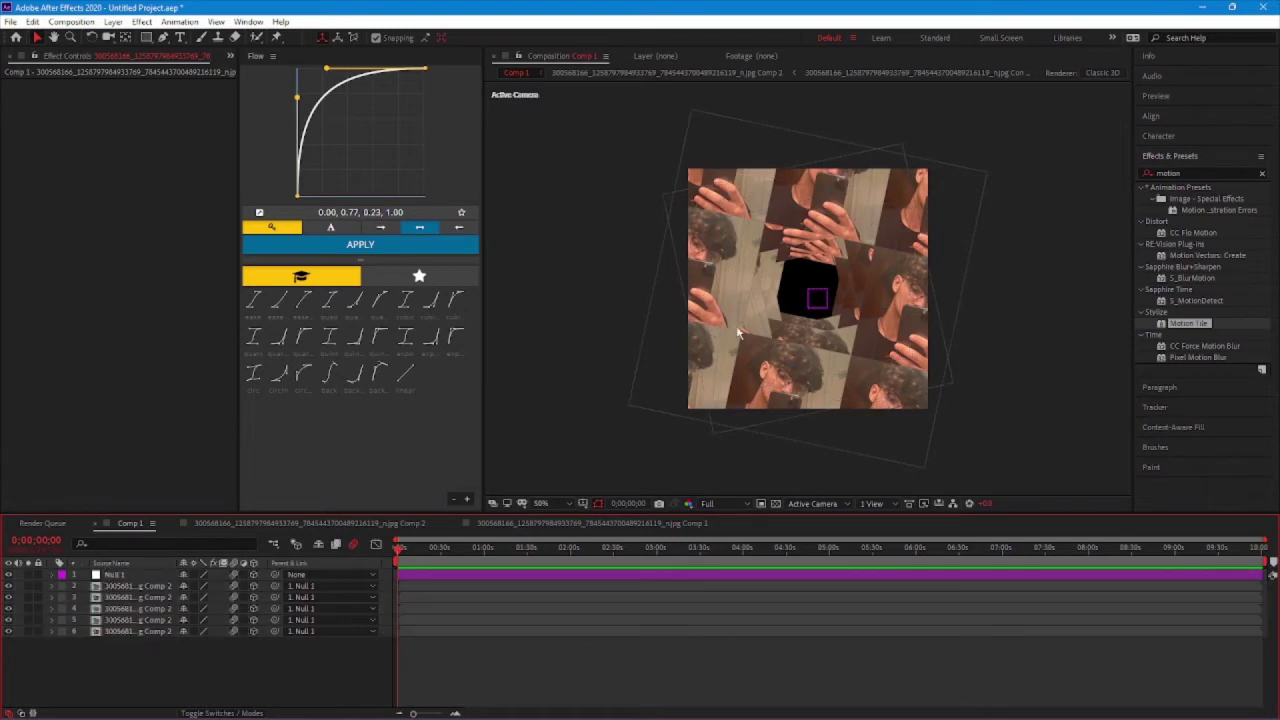
Open the first grid layer's nested composition and go down to the composition holding the single photo.
{"action": "scroll", "coordinate": [792, 288], "scroll_direction": "up", "scroll_amount": 2}
{"action": "scroll", "coordinate": [800, 295], "scroll_direction": "down", "scroll_amount": 1}
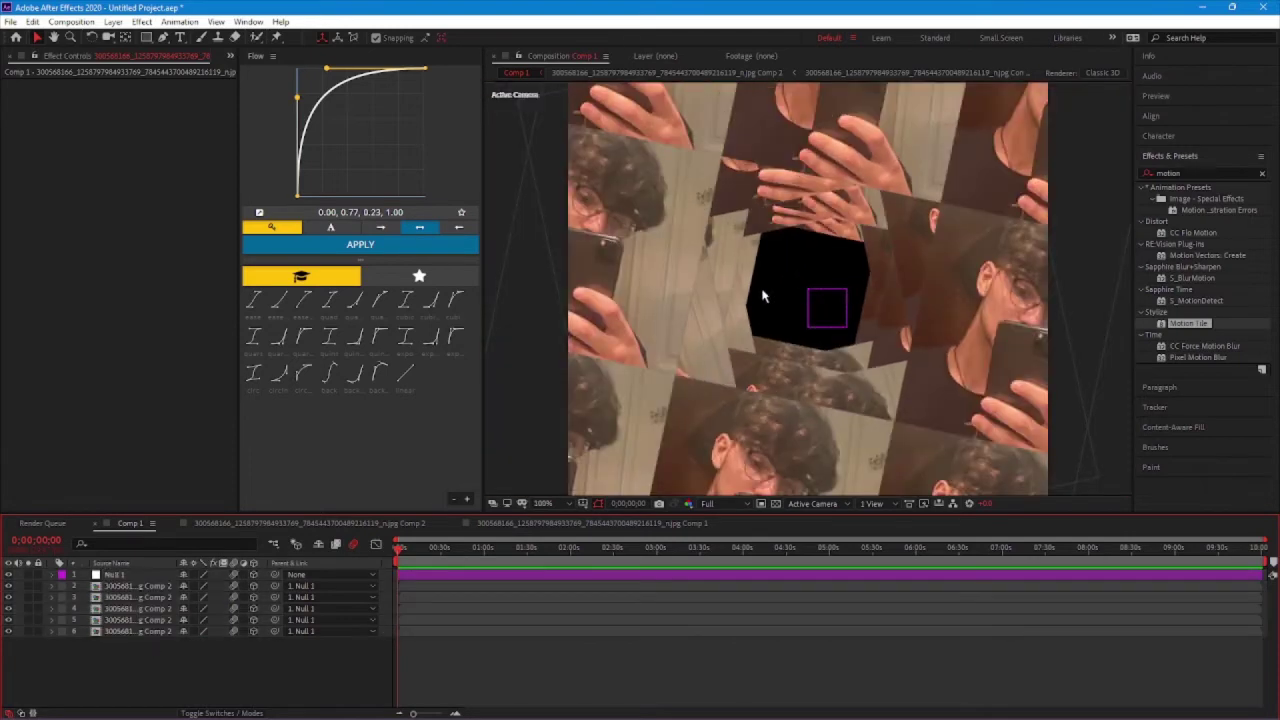
{"action": "scroll", "coordinate": [757, 195], "scroll_direction": "down", "scroll_amount": 1}
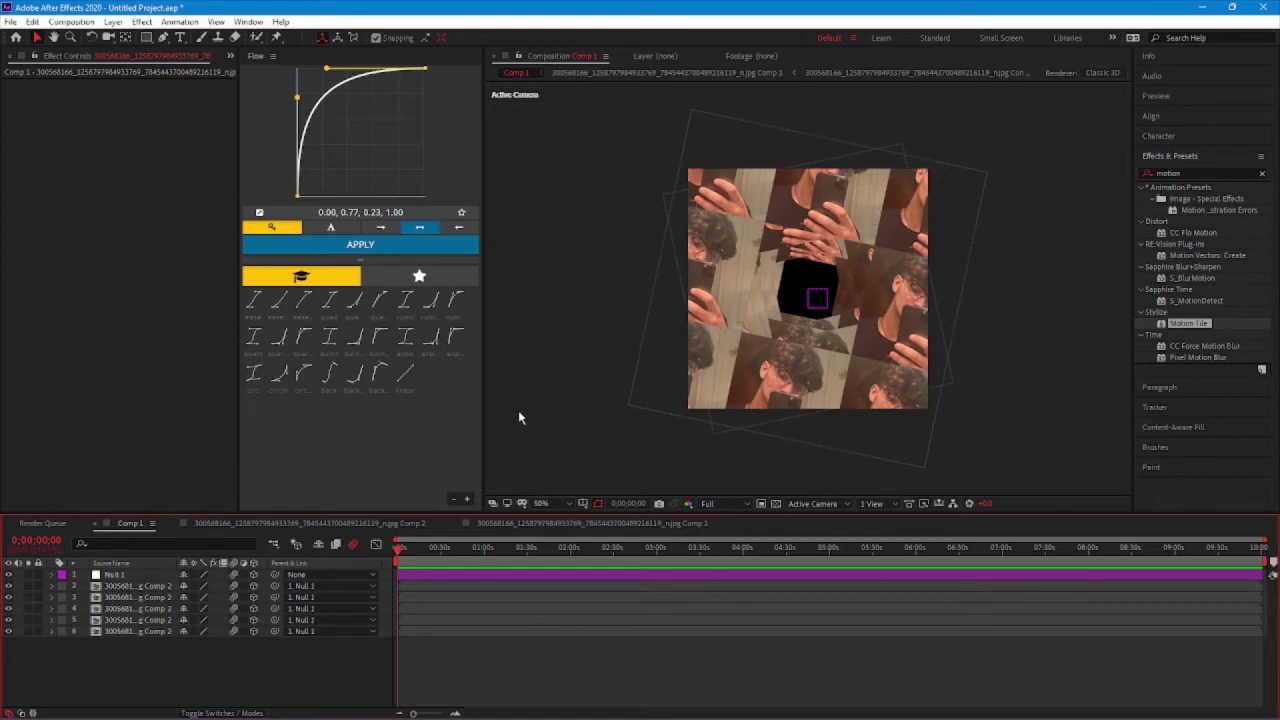
{"action": "scroll", "coordinate": [765, 285], "scroll_direction": "up", "scroll_amount": 1}
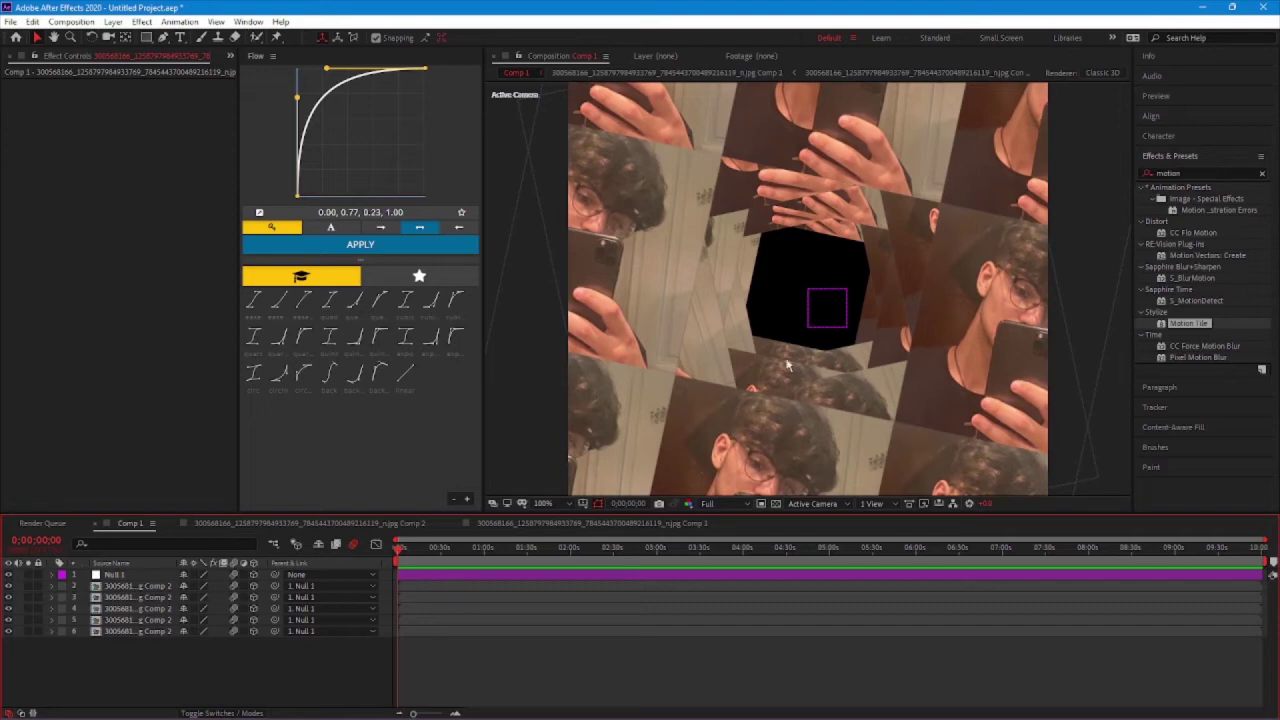
{"action": "left_click", "coordinate": [138, 587]}
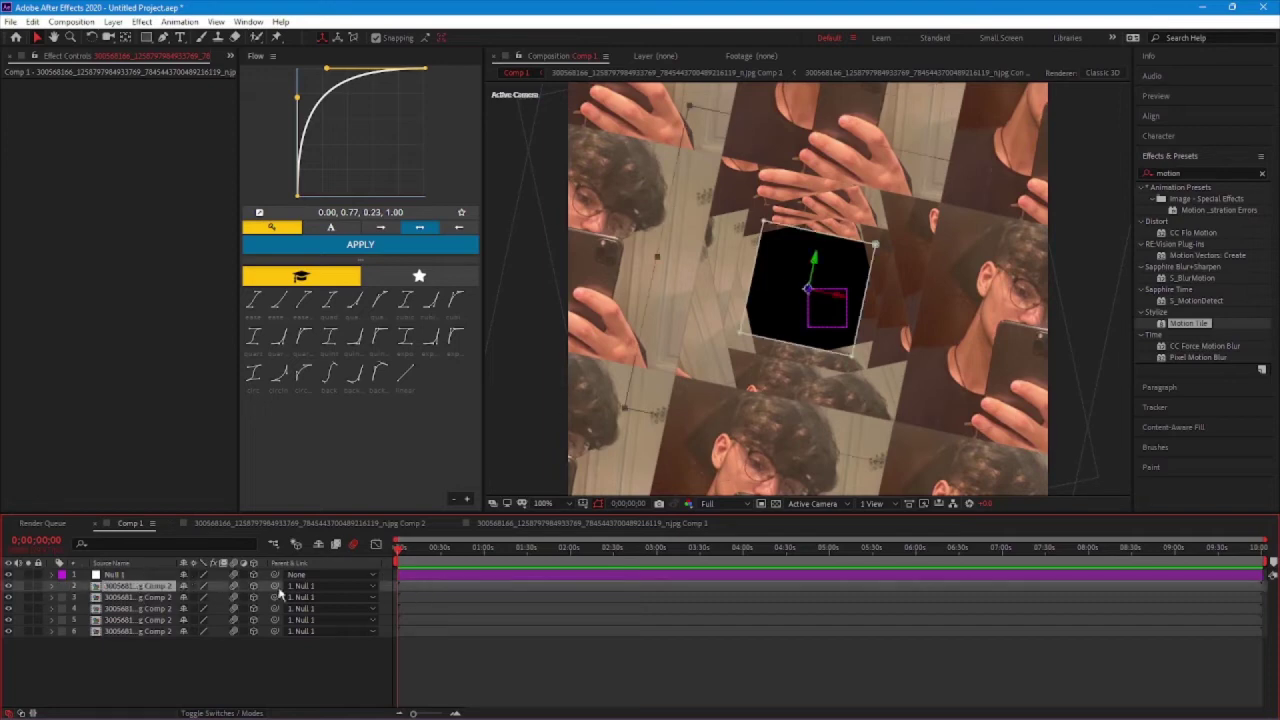
{"action": "double_click", "coordinate": [415, 590]}
{"action": "double_click", "coordinate": [437, 571]}
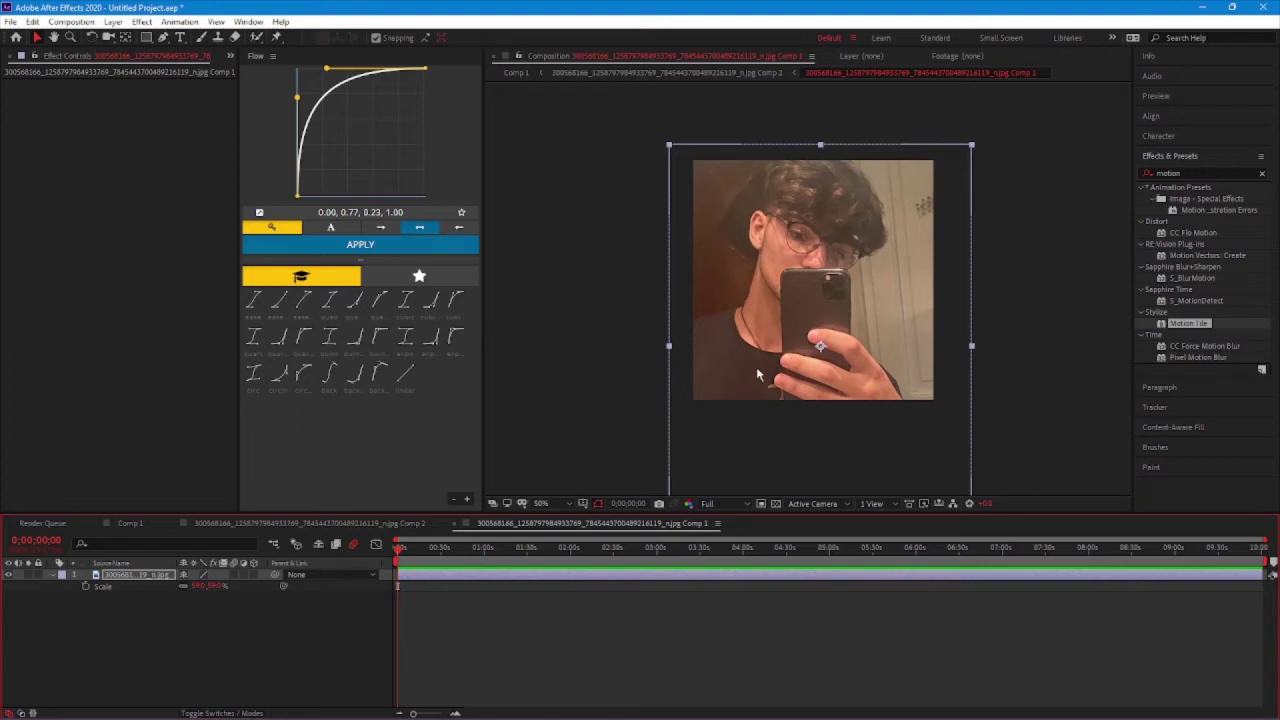
Pre-compose the photo layer inside the single-photo composition.
{"action": "right_click", "coordinate": [468, 578]}
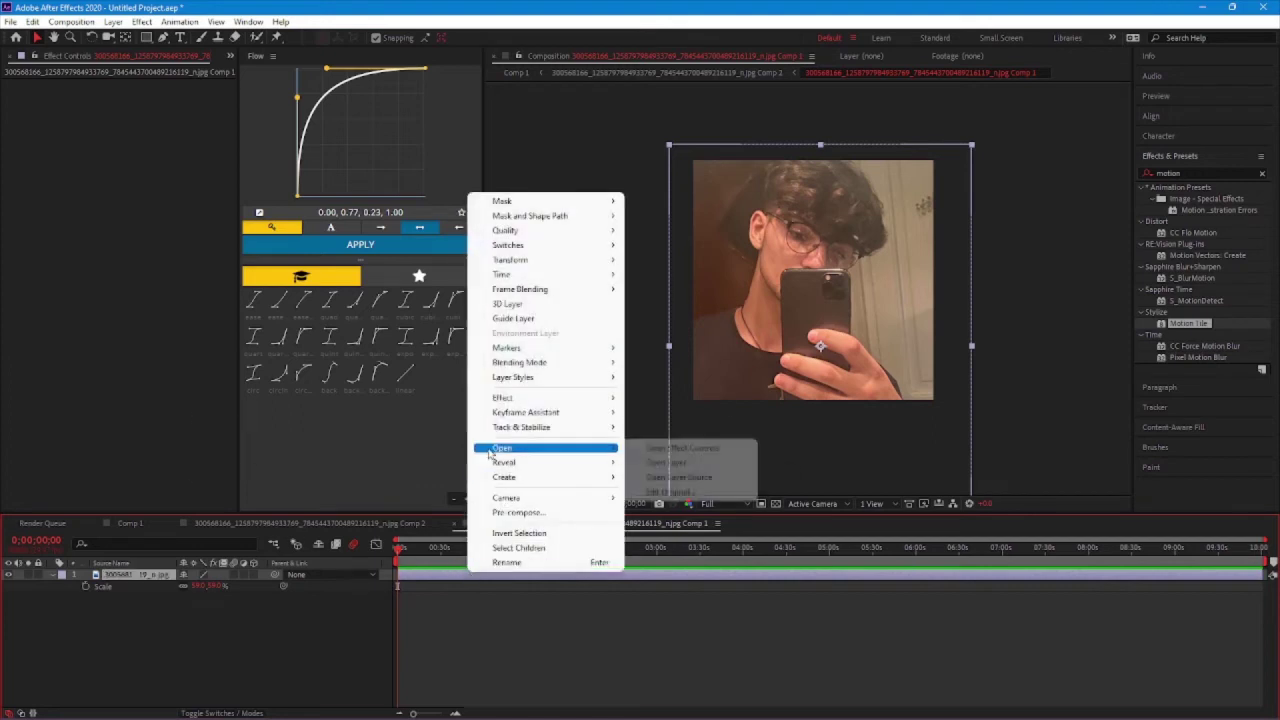
{"action": "left_click", "coordinate": [521, 514]}
{"action": "left_click", "coordinate": [178, 209]}
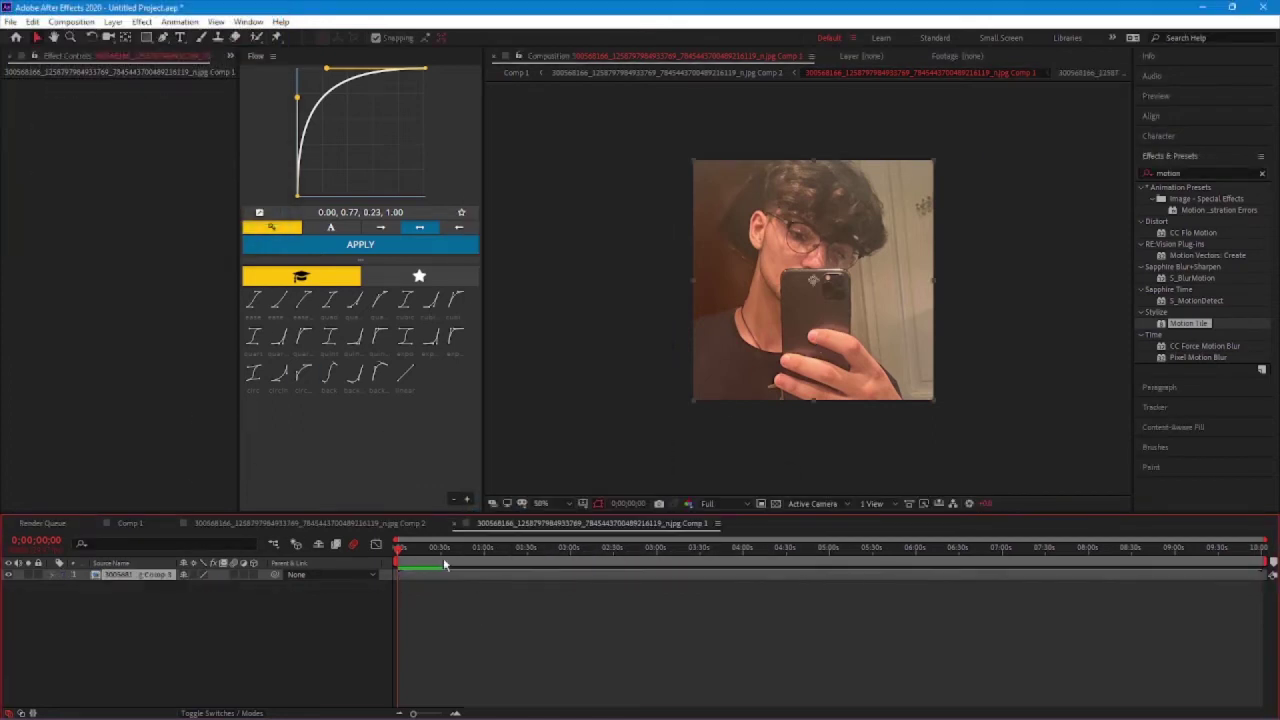
Add a composition-sized white solid and place it below the pre-composed photo layer.
{"action": "right_click", "coordinate": [467, 610]}
{"action": "mouse_move", "coordinate": [513, 537]}
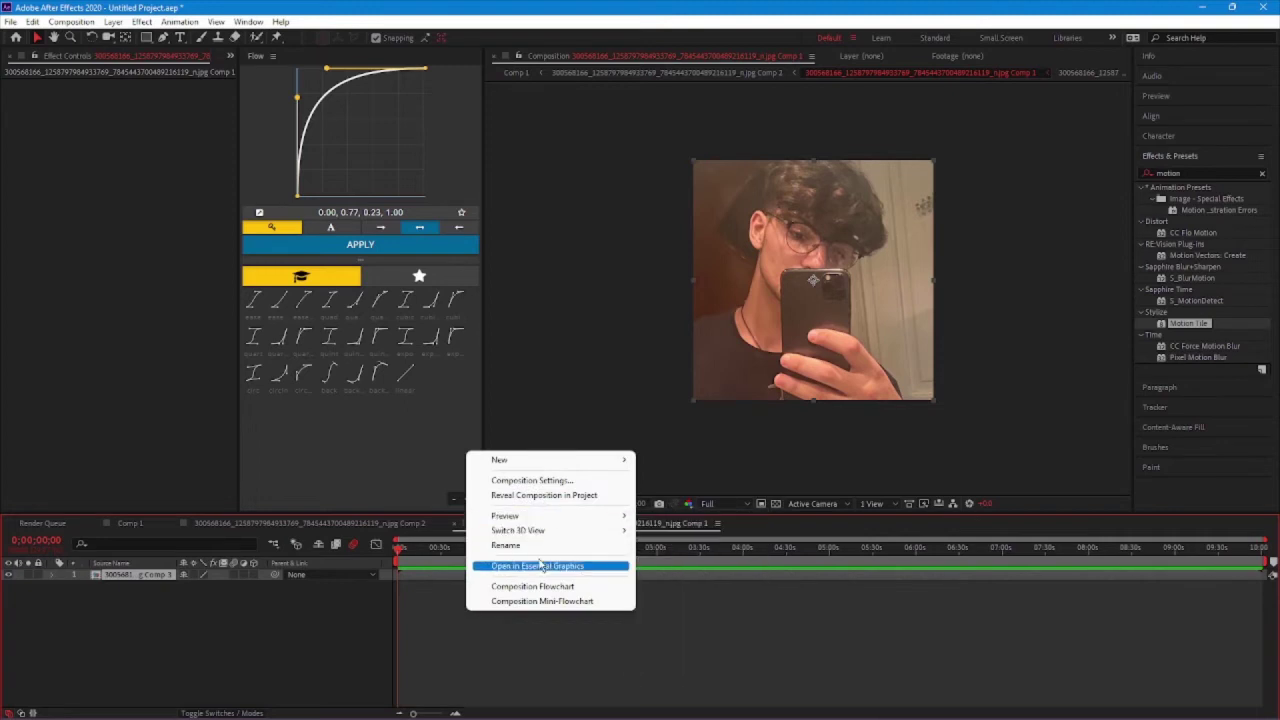
{"action": "mouse_move", "coordinate": [562, 462]}
{"action": "left_click", "coordinate": [690, 500]}
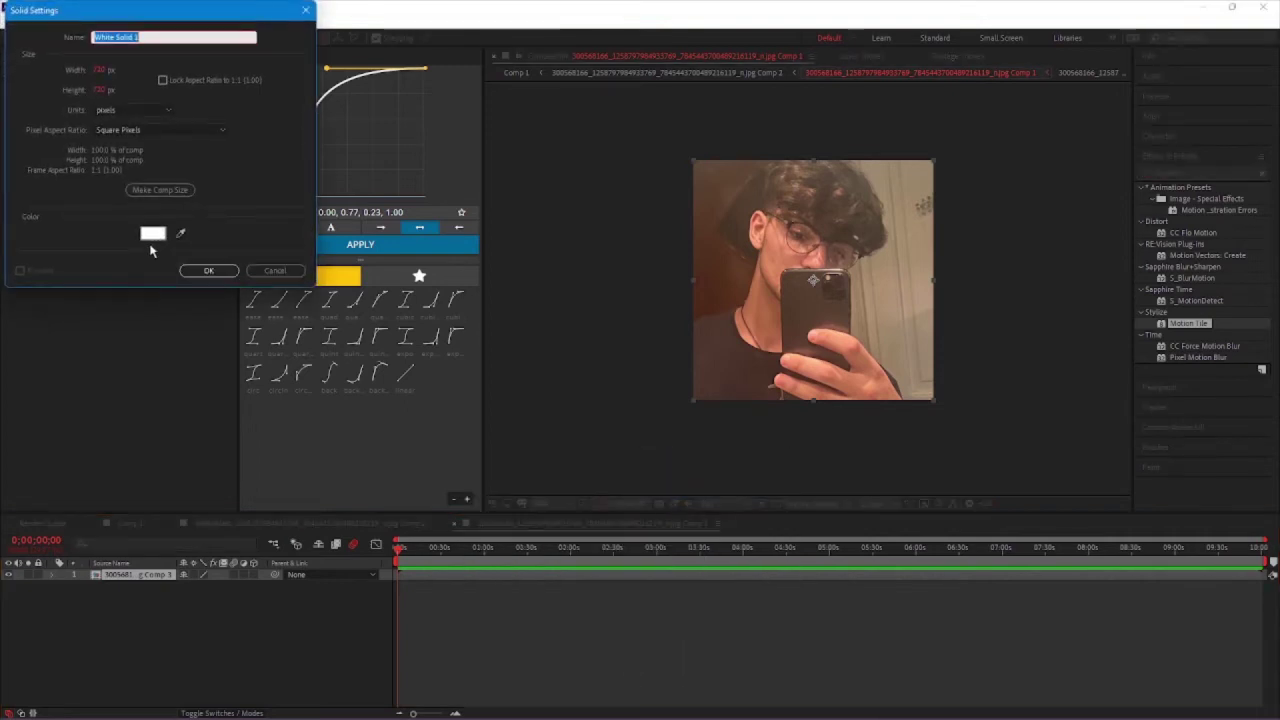
{"action": "left_click", "coordinate": [283, 184]}
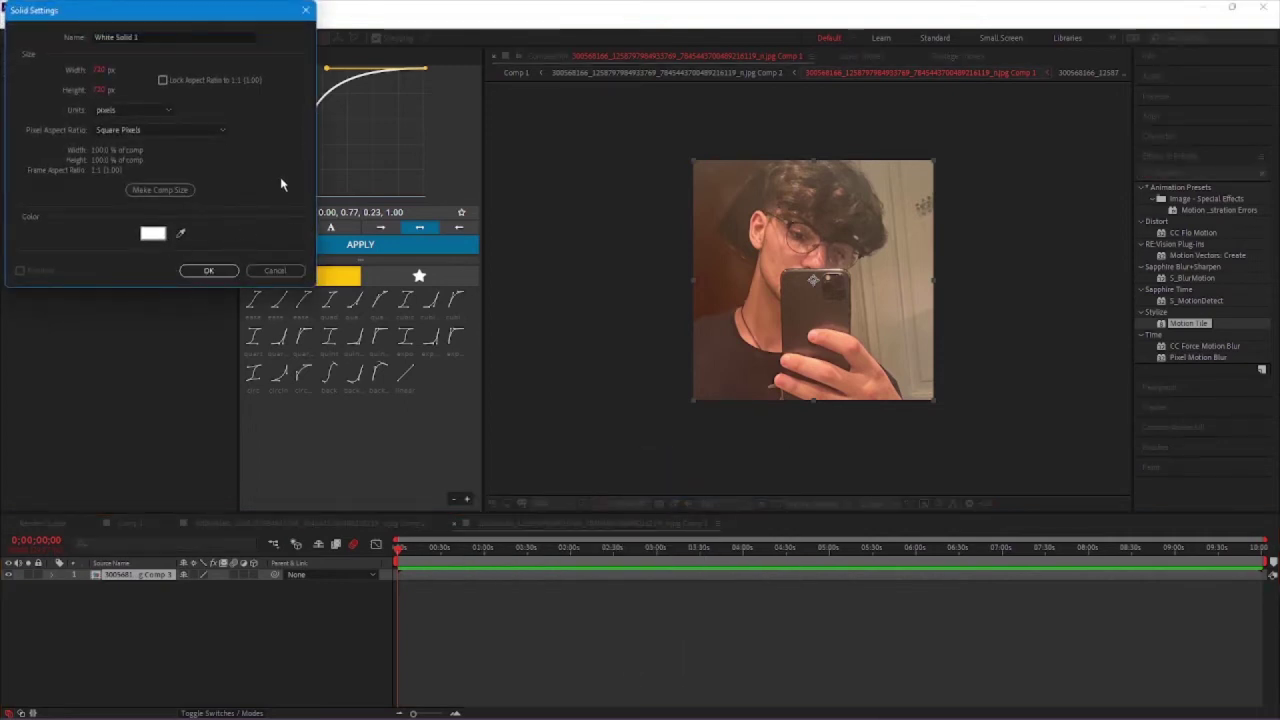
{"action": "left_click", "coordinate": [208, 271]}
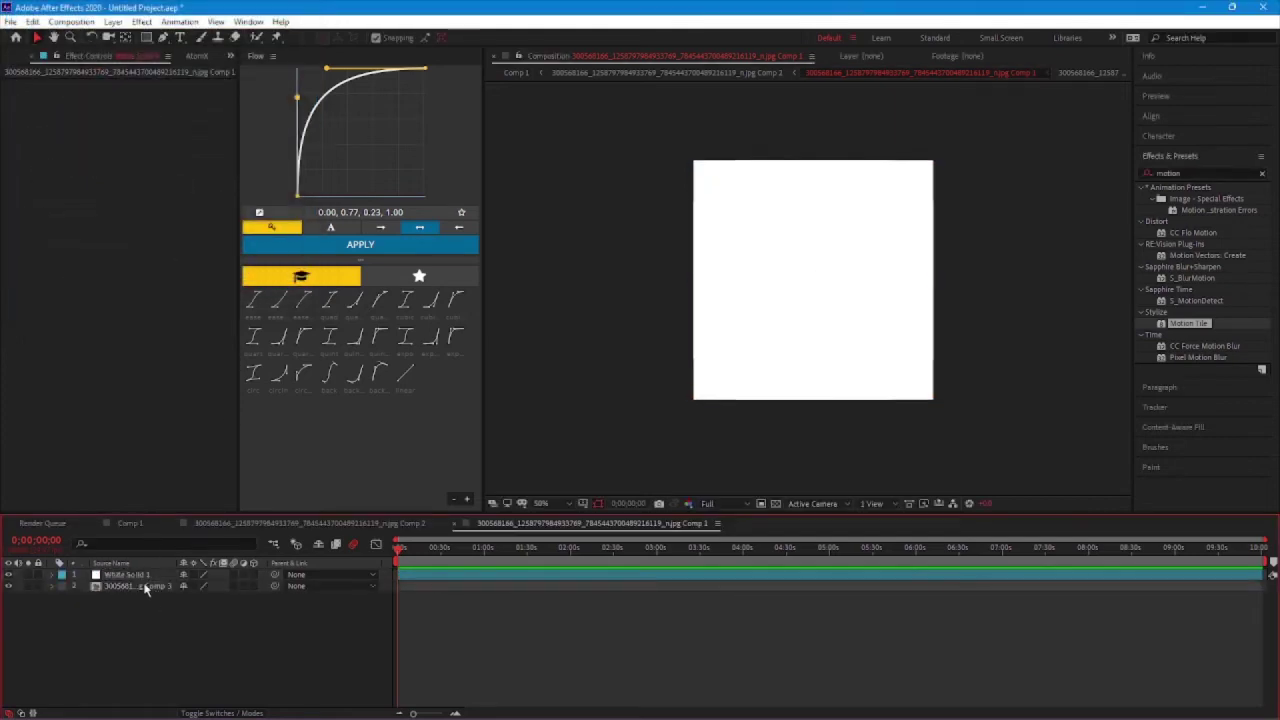
{"action": "left_click", "coordinate": [135, 577]}
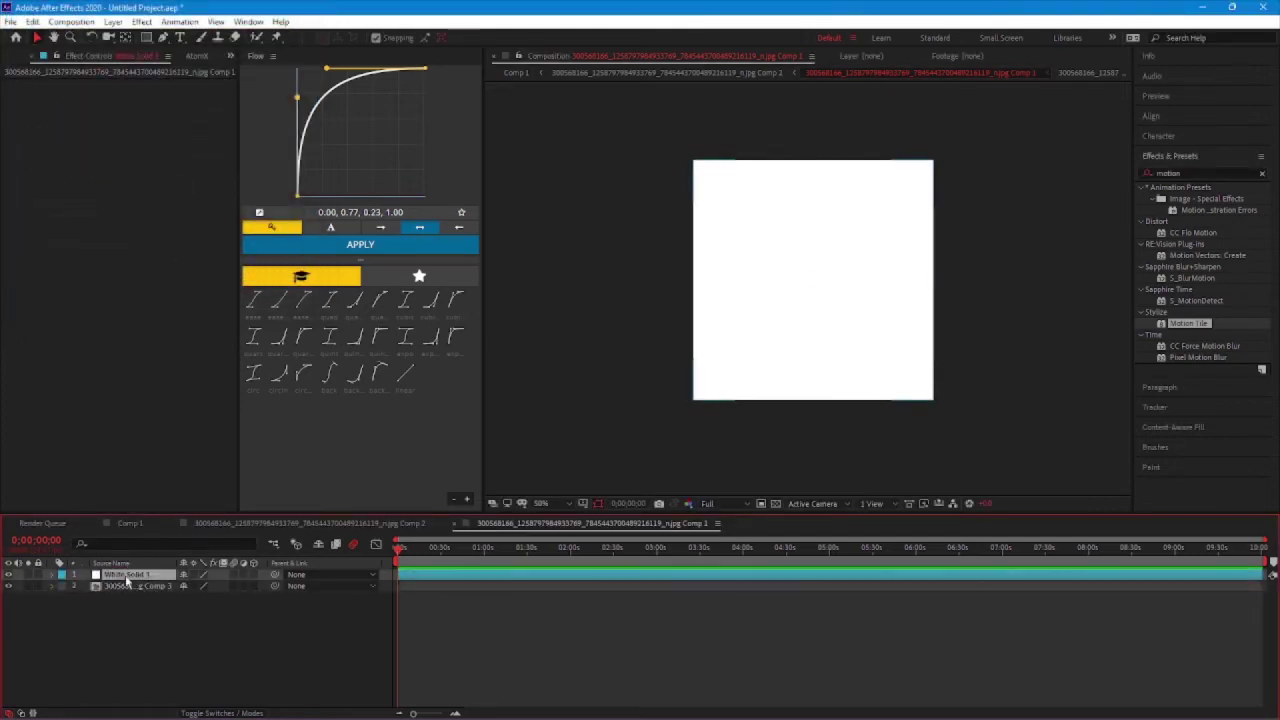
{"action": "left_click_drag", "start_coordinate": [135, 577], "coordinate": [126, 634]}
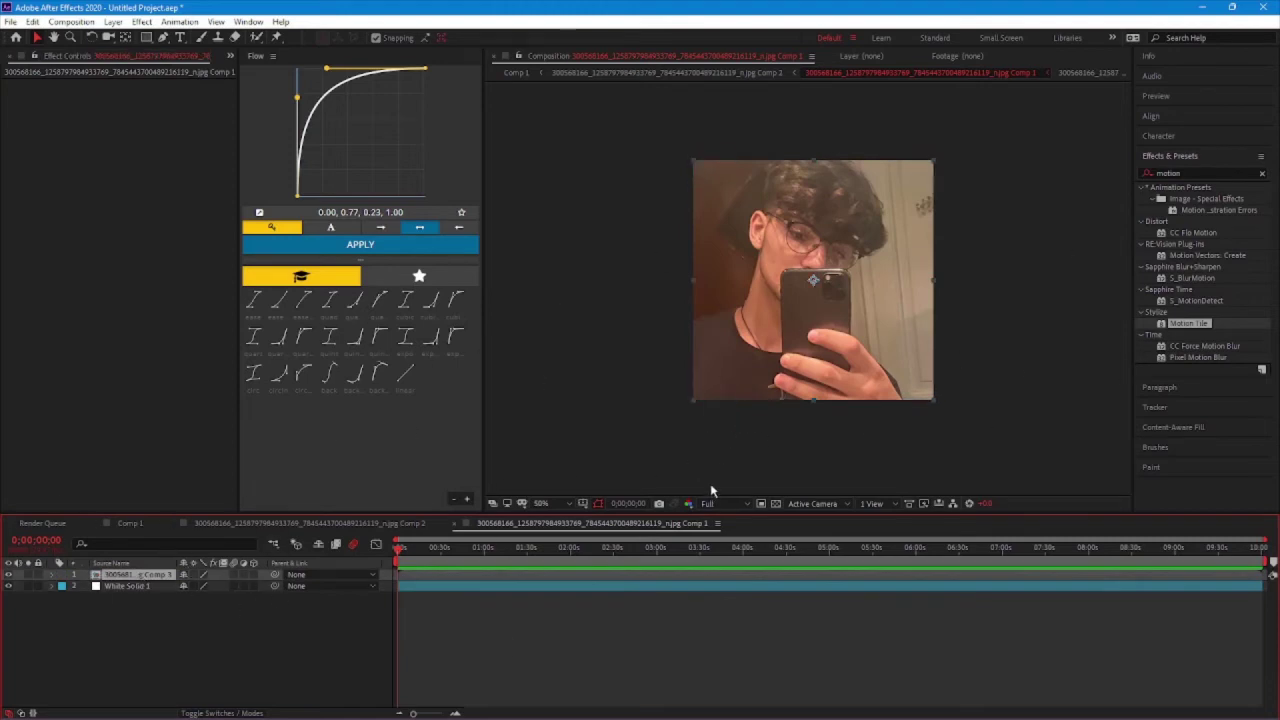
Scale the pre-composed photo to 97% so the white solid forms a border around it, and return to Comp 1.
{"action": "key", "text": "s"}
{"action": "left_click_drag", "start_coordinate": [199, 587], "coordinate": [197, 587]}
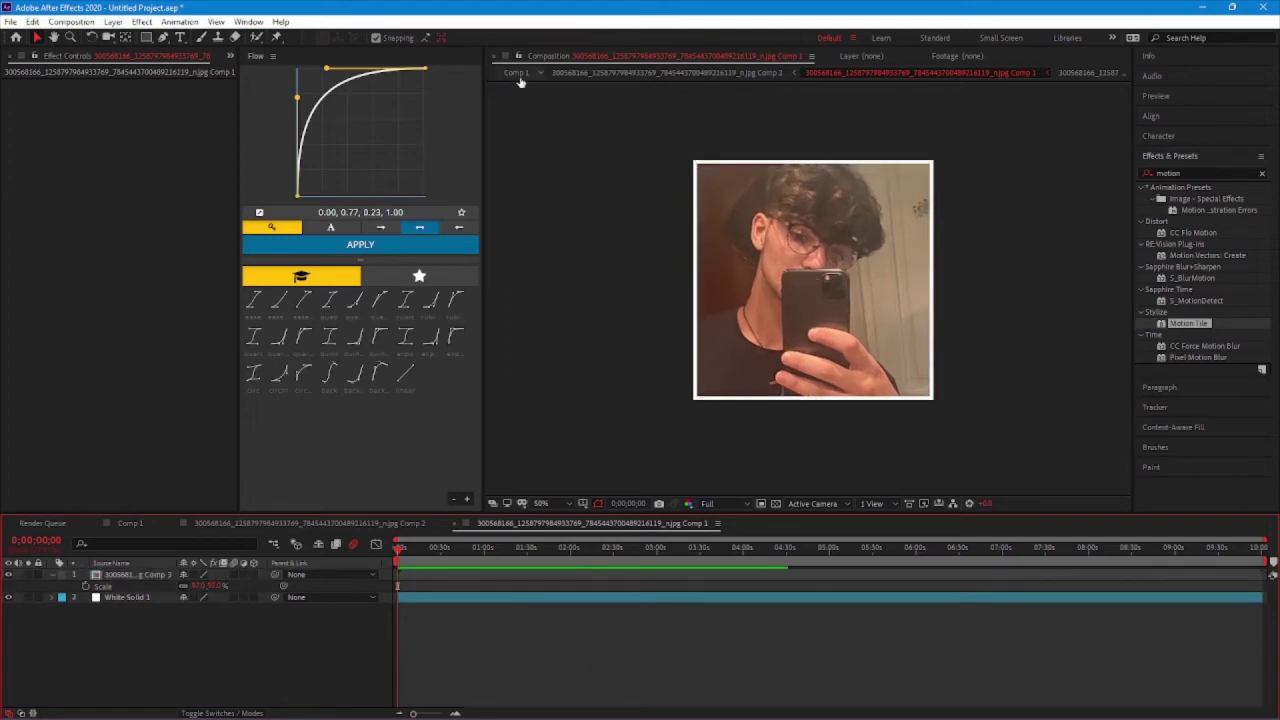
{"action": "left_click", "coordinate": [516, 73]}
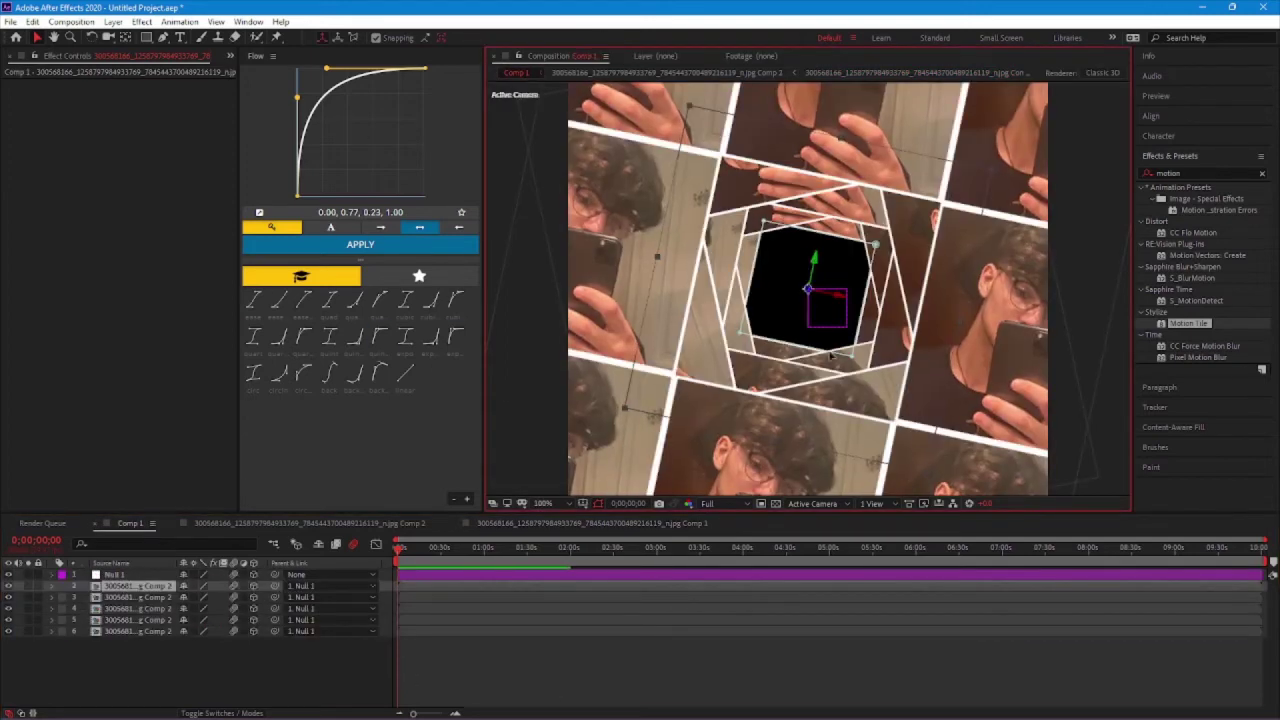
{"action": "key", "text": "comma"}
{"action": "left_click", "coordinate": [728, 637]}
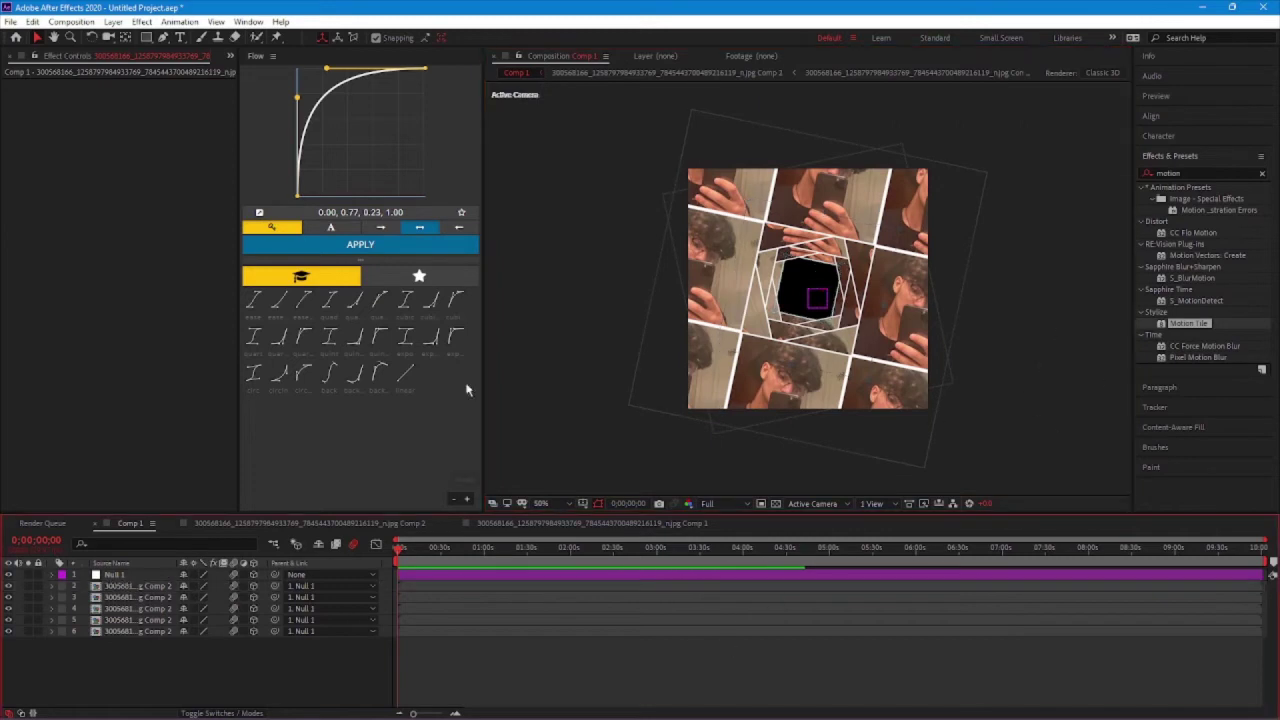
{"action": "key", "text": "period"}
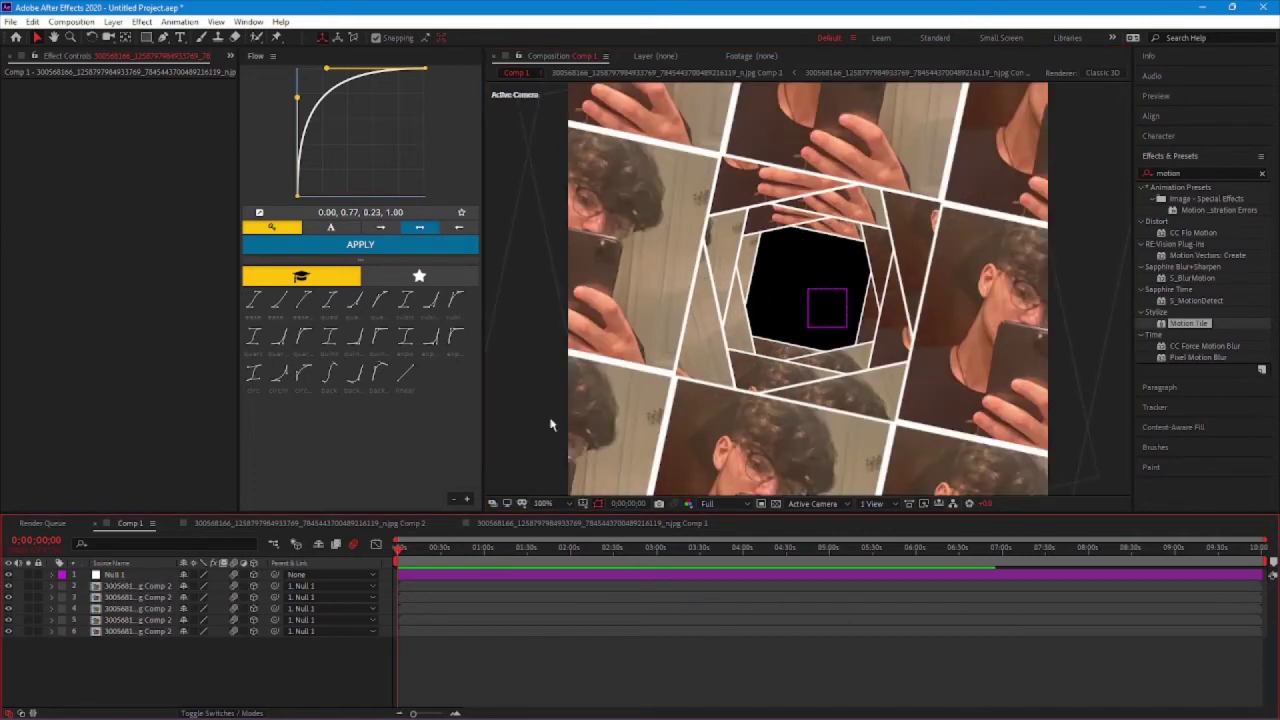
Find the Drop Shadow effect and apply it to the bottommost grid layer.
{"action": "left_click", "coordinate": [143, 620]}
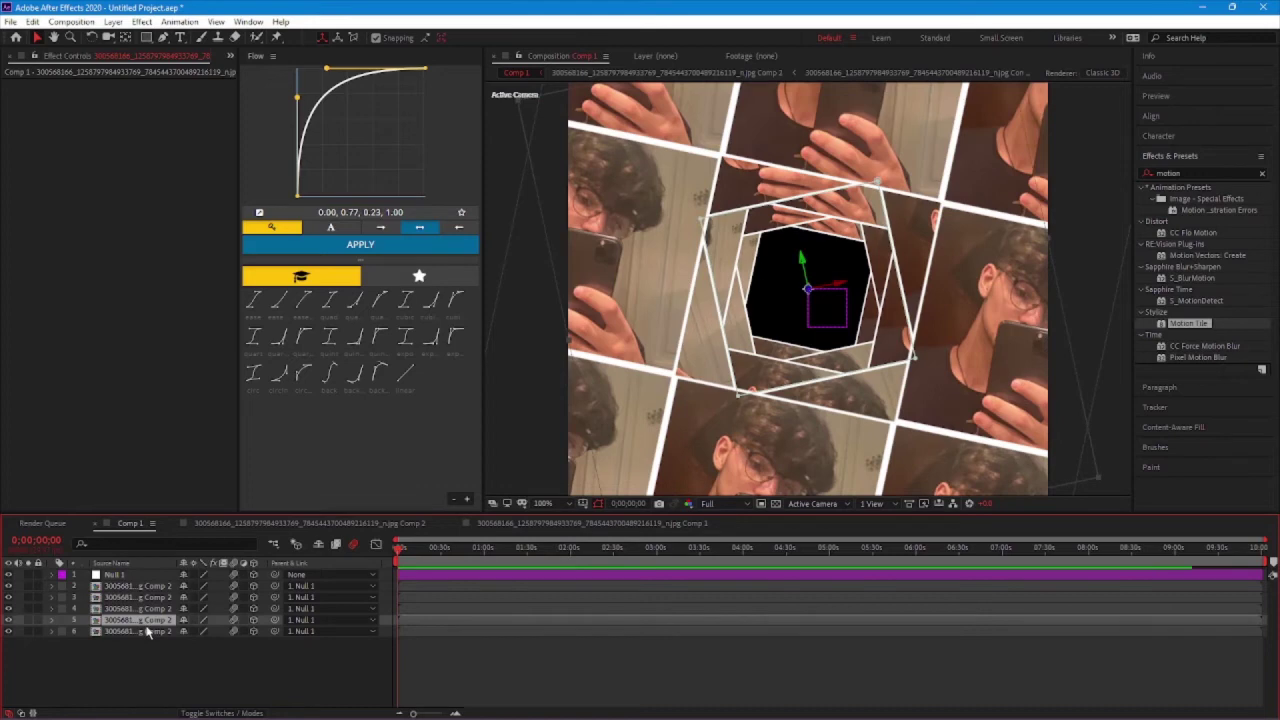
{"action": "left_click", "coordinate": [157, 633]}
{"action": "left_click", "coordinate": [1224, 175]}
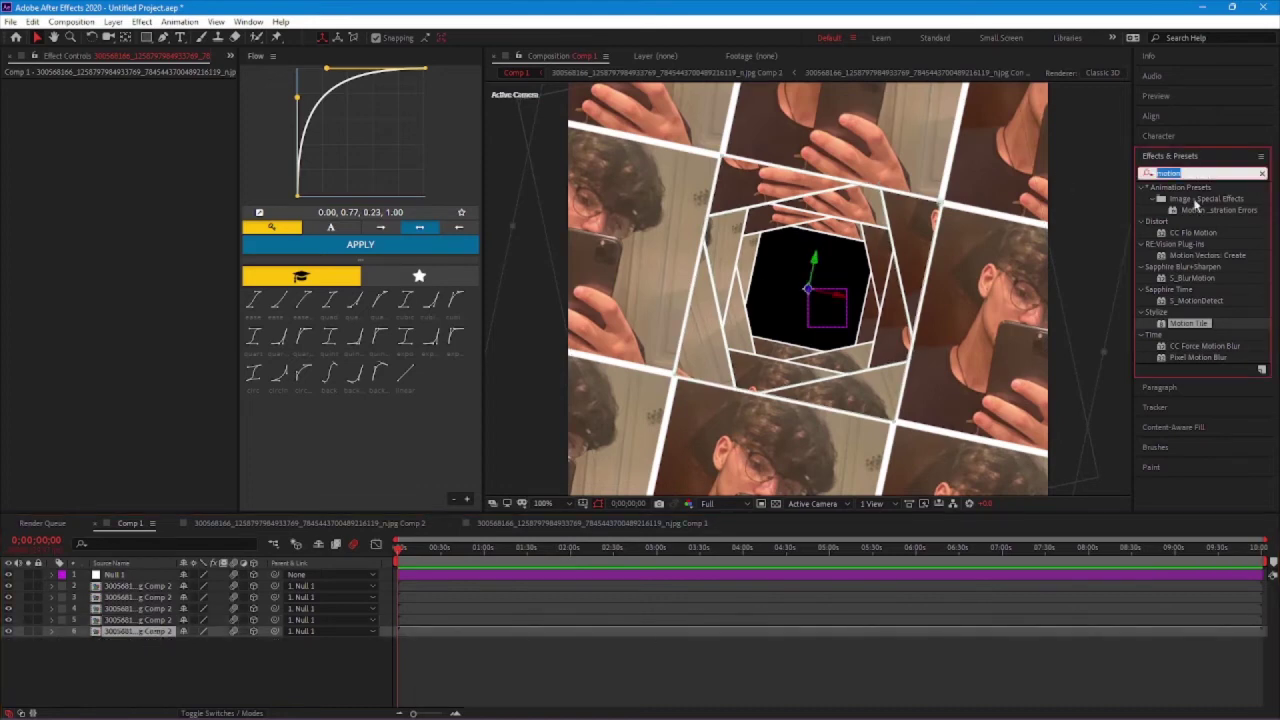
{"action": "type", "text": "drop"}
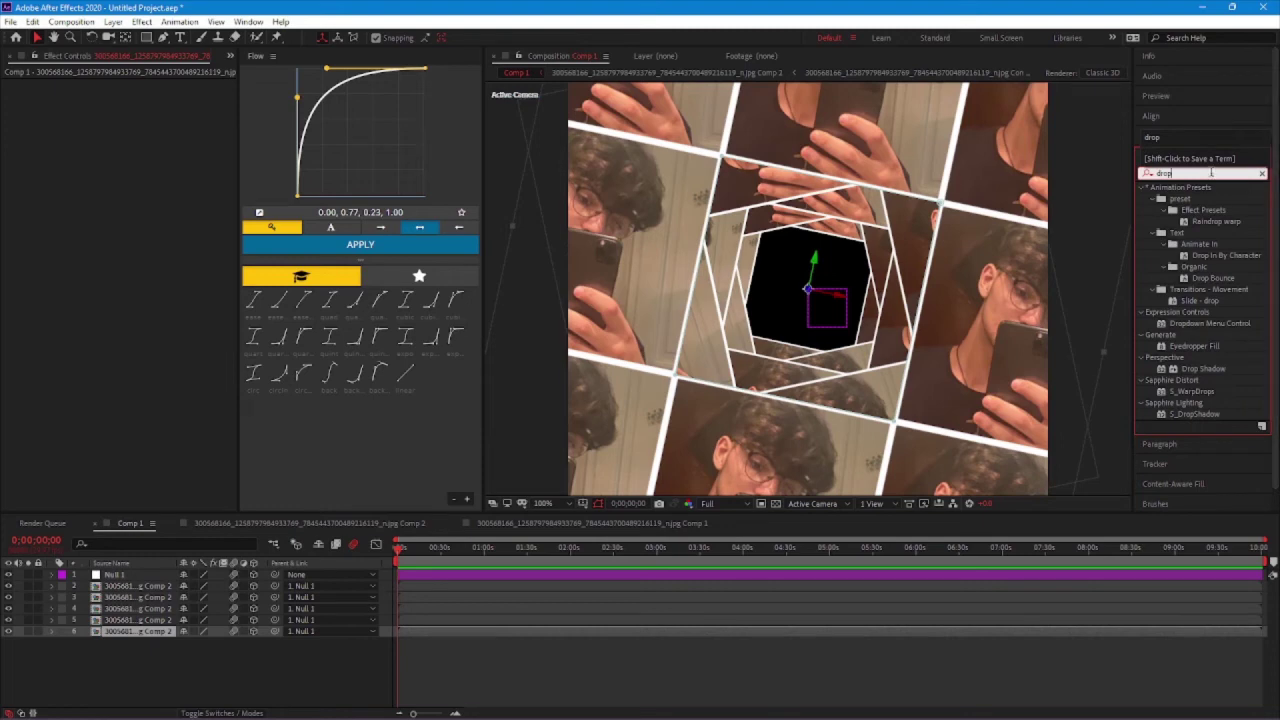
{"action": "left_click_drag", "start_coordinate": [1223, 370], "coordinate": [150, 632]}
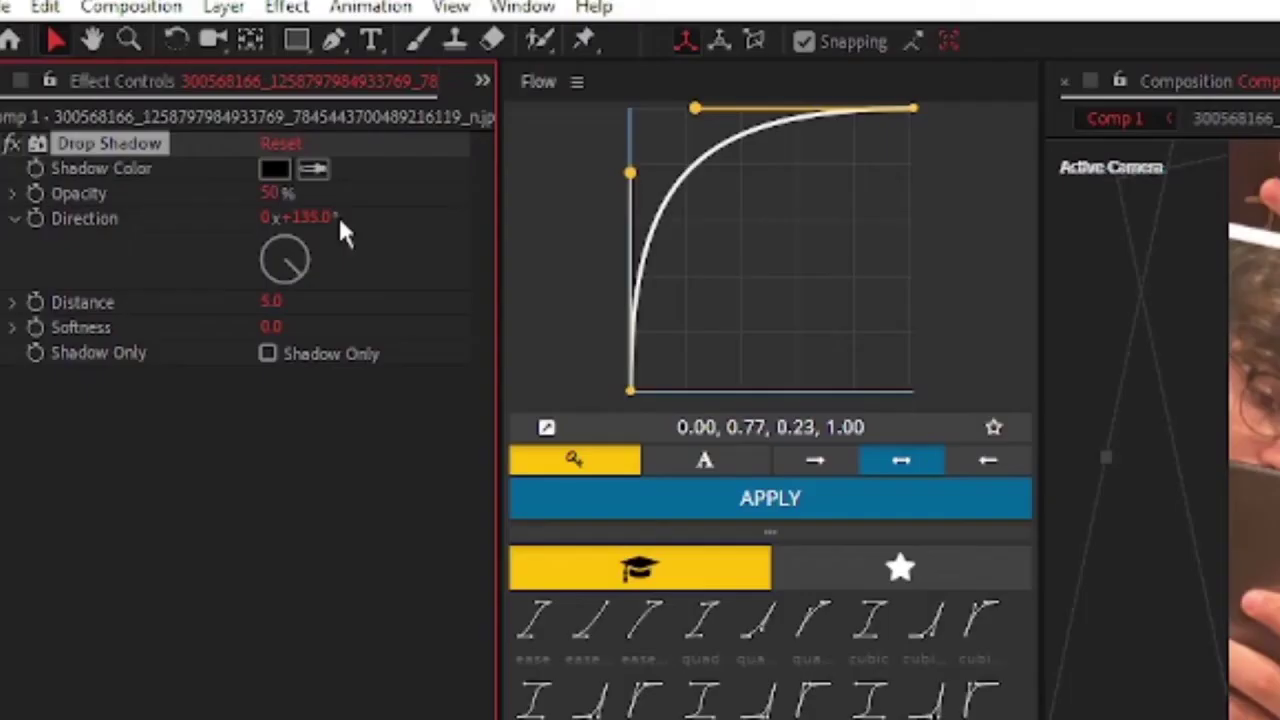
Set the drop shadow's direction to 0° and its opacity to 100%.
{"action": "left_click", "coordinate": [153, 118]}
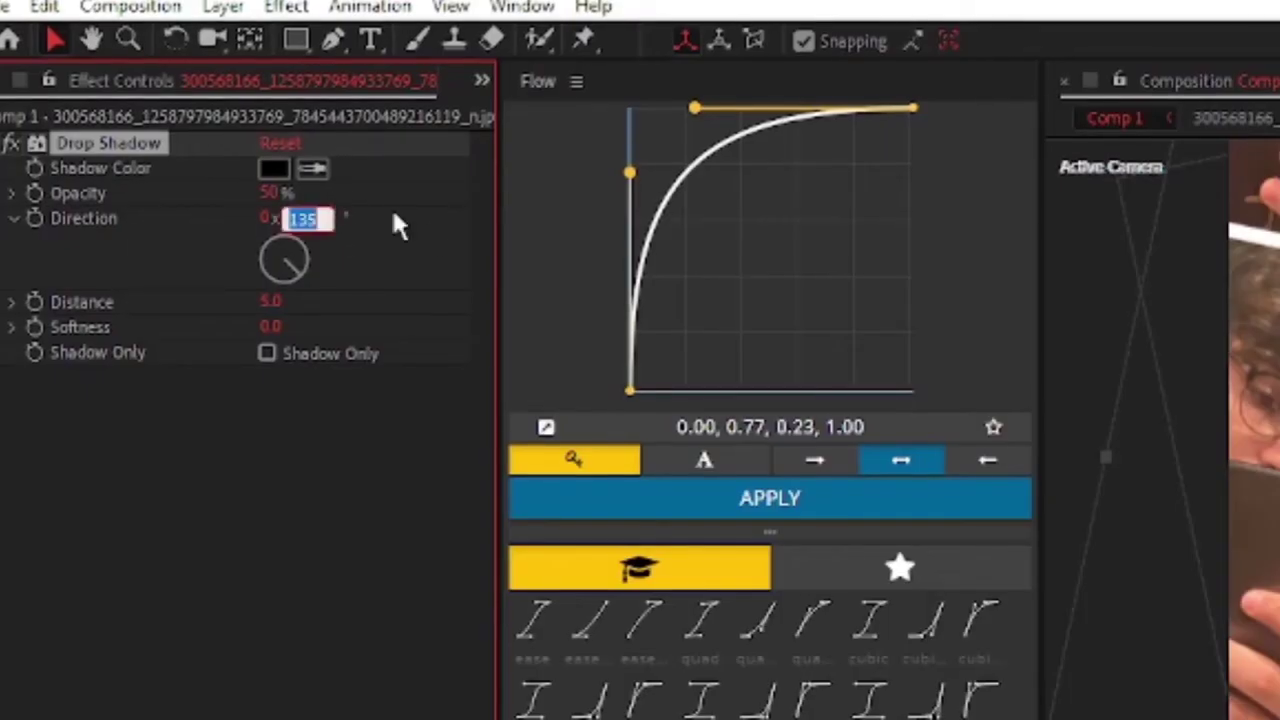
{"action": "type", "text": "0"}
{"action": "key", "text": "Return"}
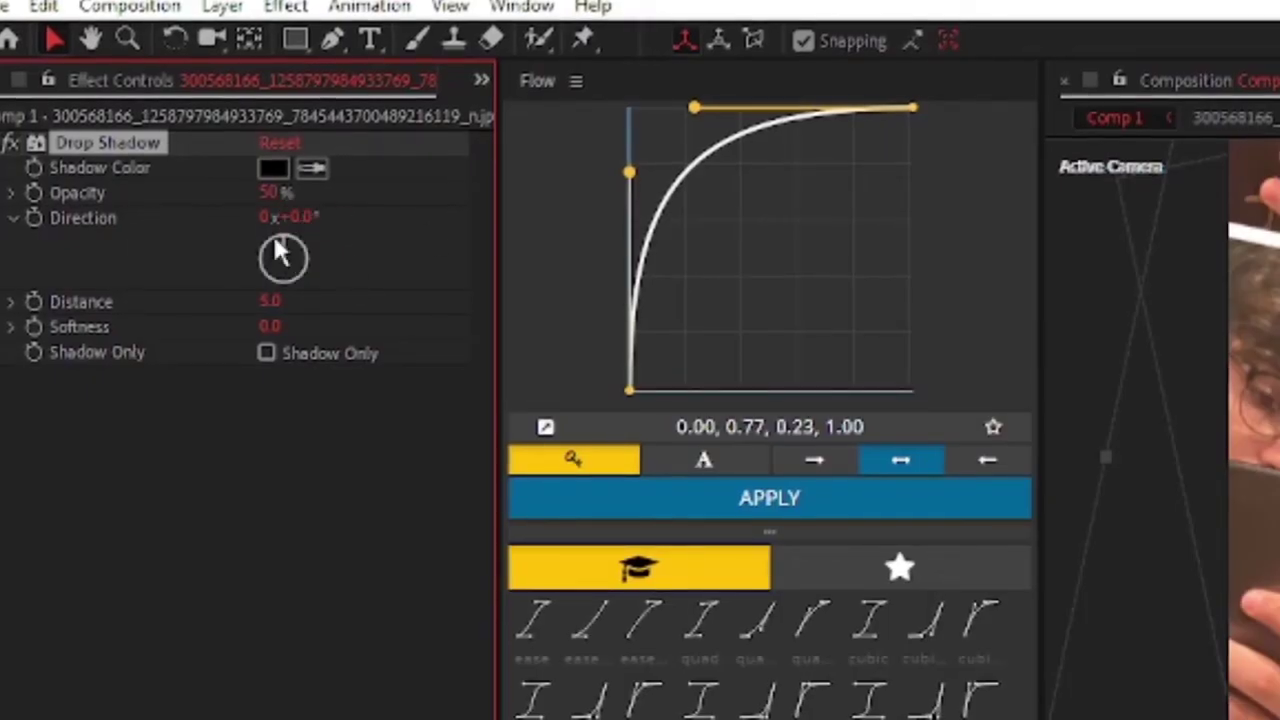
{"action": "left_click", "coordinate": [270, 192]}
{"action": "type", "text": "100"}
{"action": "key", "text": "Return"}
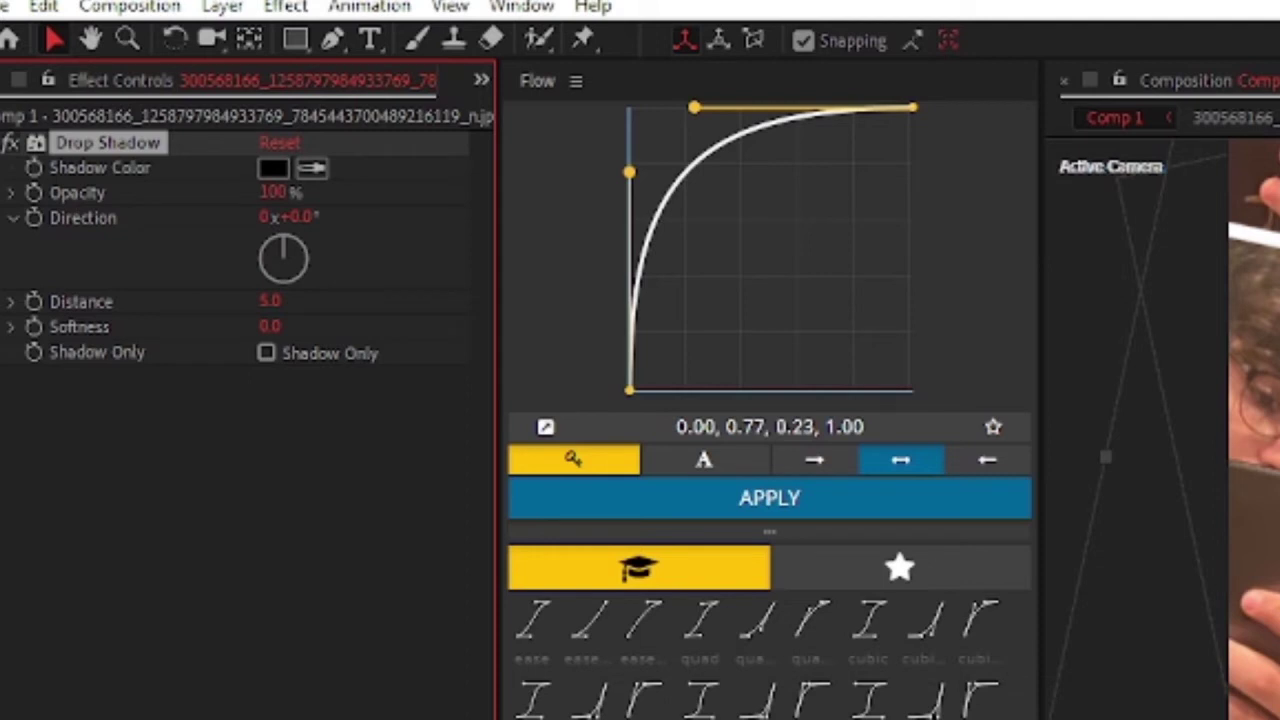
{"action": "left_click", "coordinate": [267, 298]}
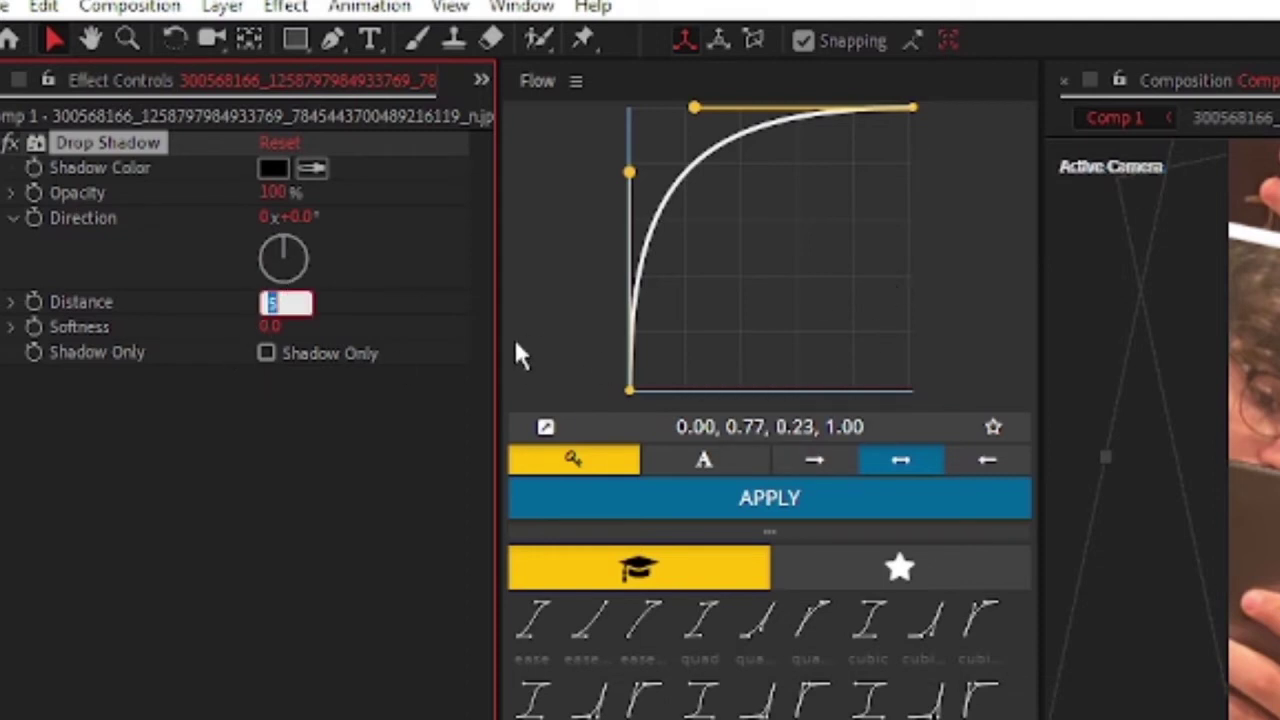
{"action": "type", "text": "200"}
{"action": "key", "text": "Return"}
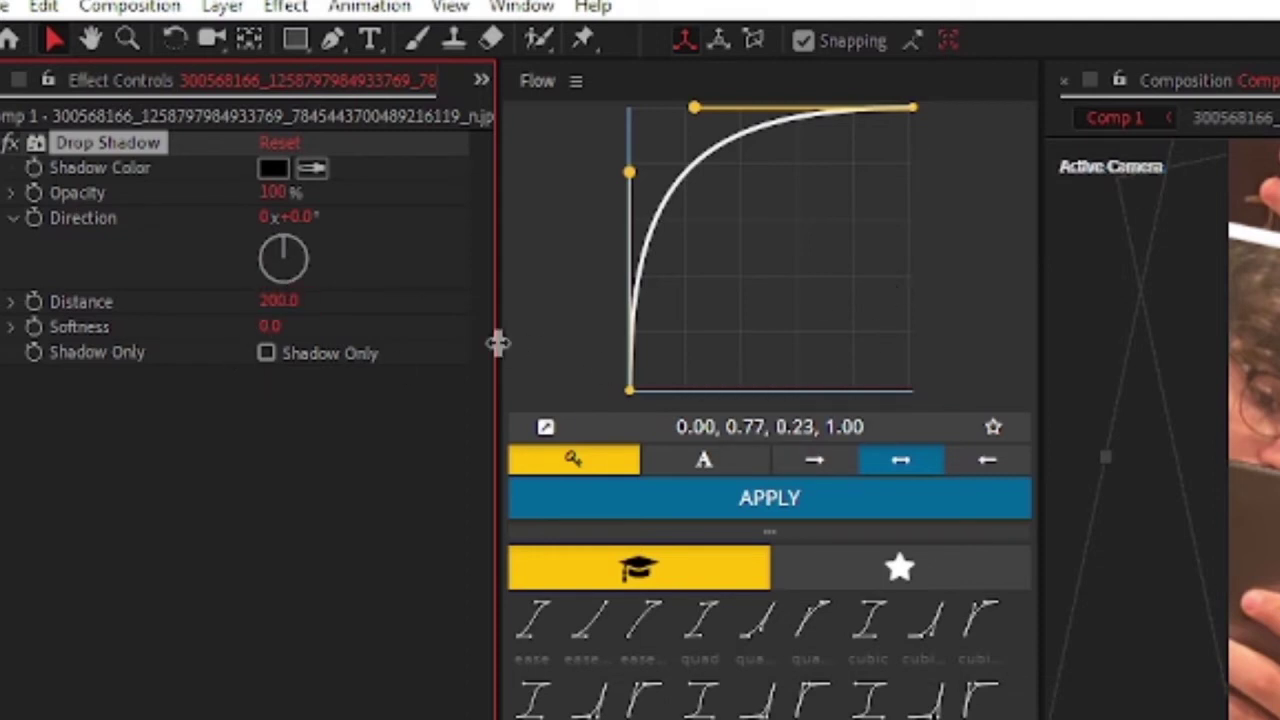
{"action": "key", "text": "ctrl+z"}
Set the drop shadow's softness to 200.
{"action": "left_click", "coordinate": [270, 326]}
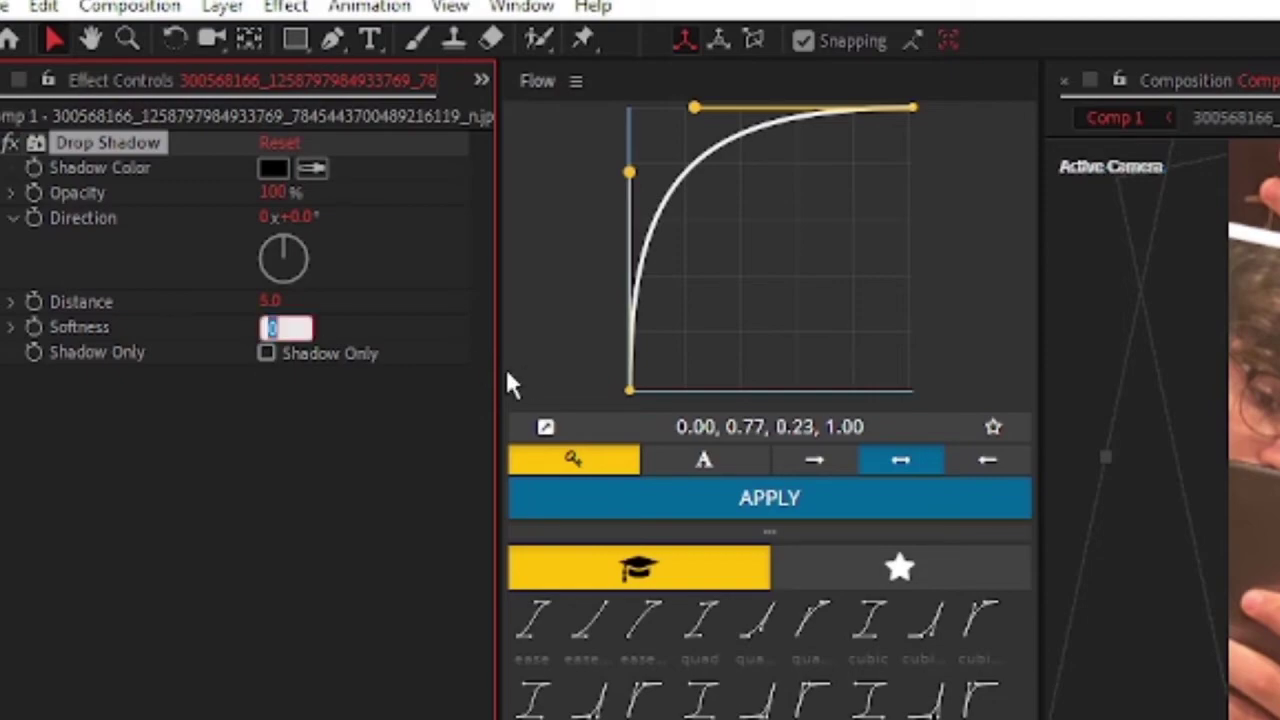
{"action": "type", "text": "200"}
{"action": "key", "text": "Return"}
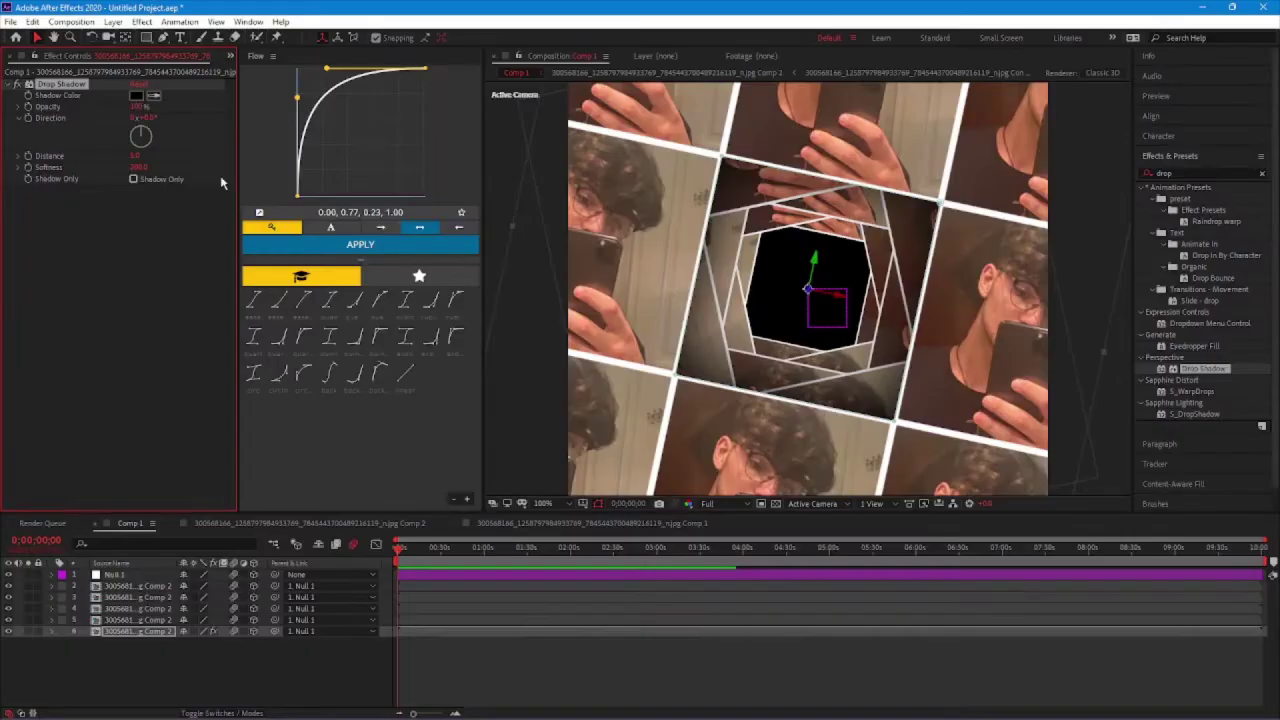
Copy the Drop Shadow effect from the bottommost grid layer to the other four grid layers.
{"action": "left_click", "coordinate": [38, 258]}
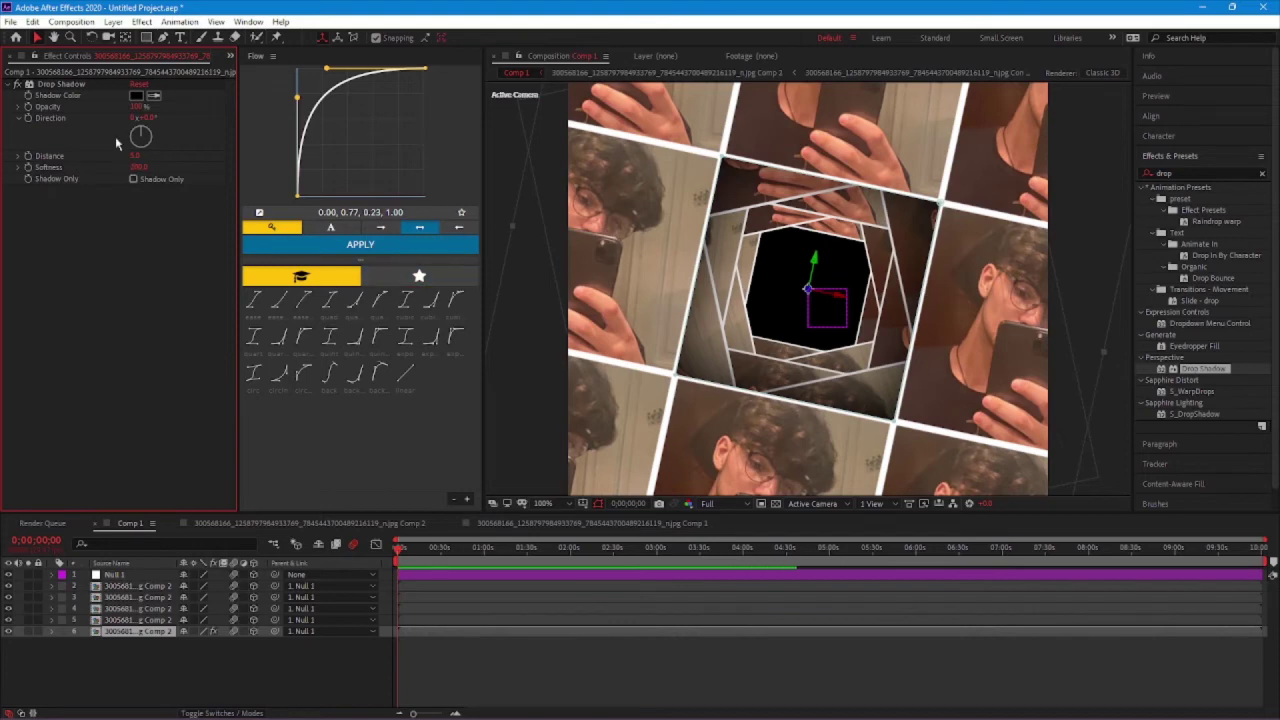
{"action": "left_click", "coordinate": [61, 84]}
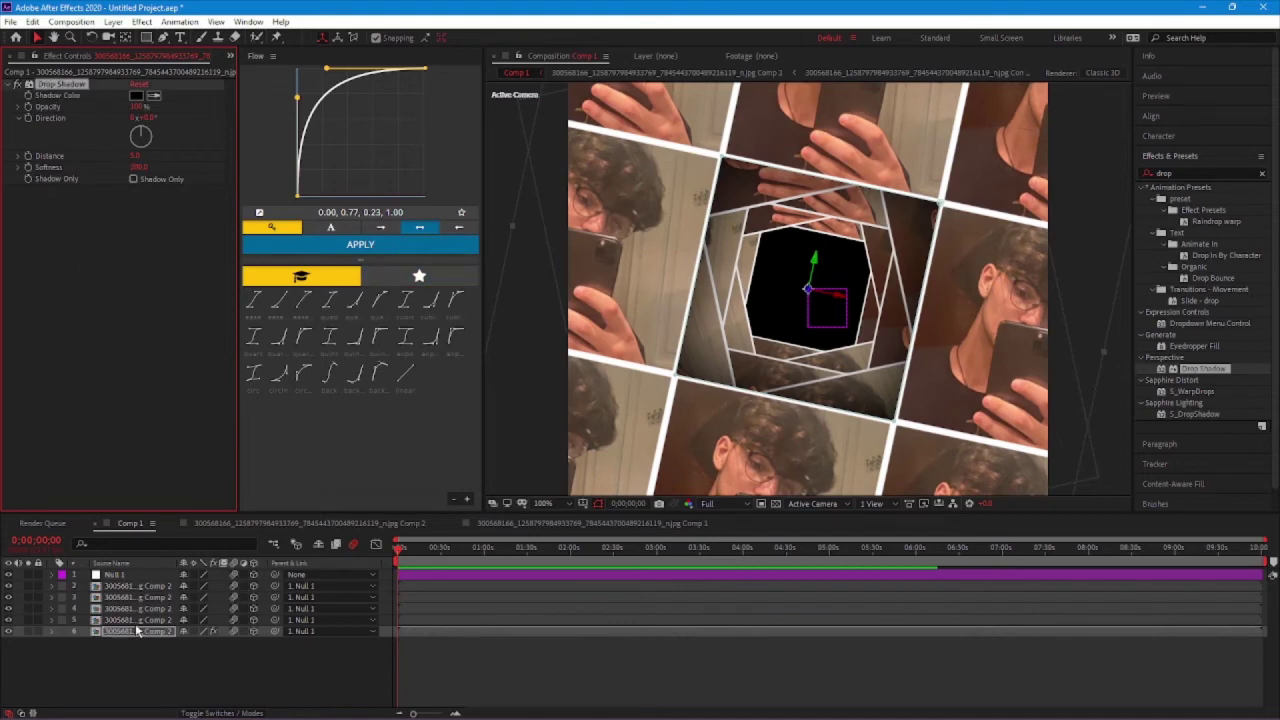
{"action": "left_click", "coordinate": [118, 586], "text": "shift"}
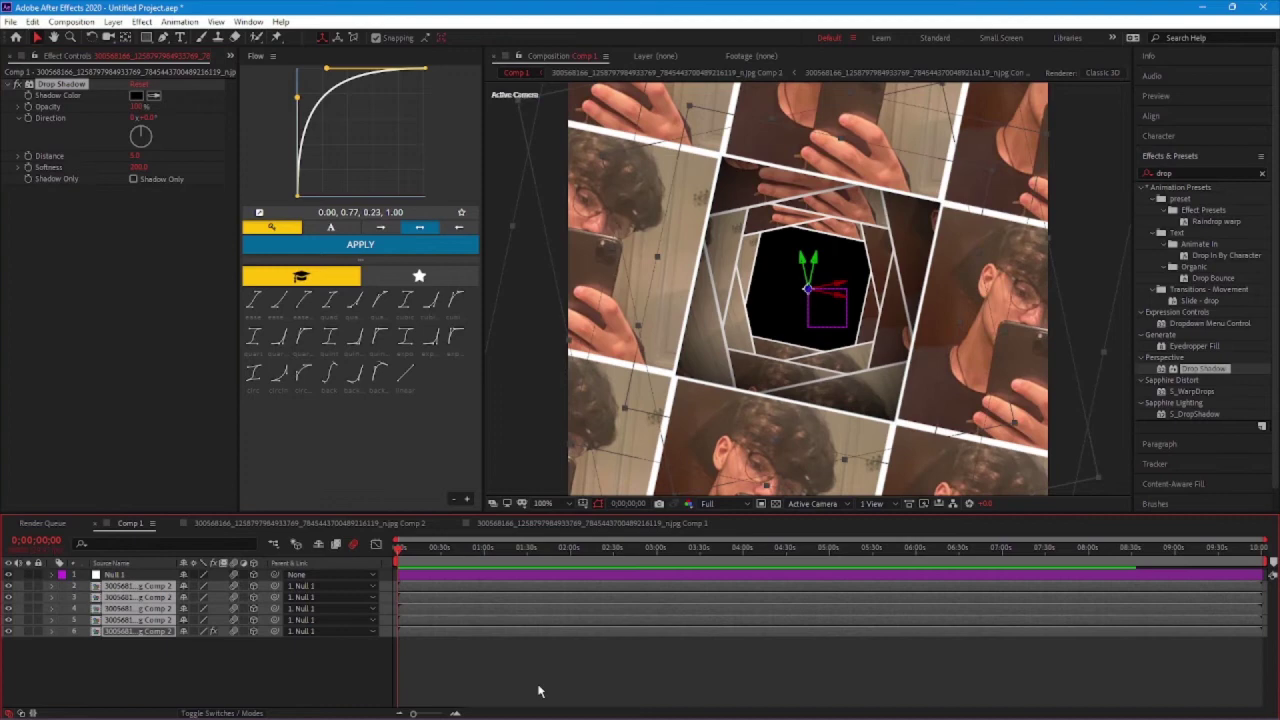
{"action": "left_click", "coordinate": [586, 665]}
{"action": "scroll", "coordinate": [823, 277], "scroll_direction": "down", "scroll_amount": 2}
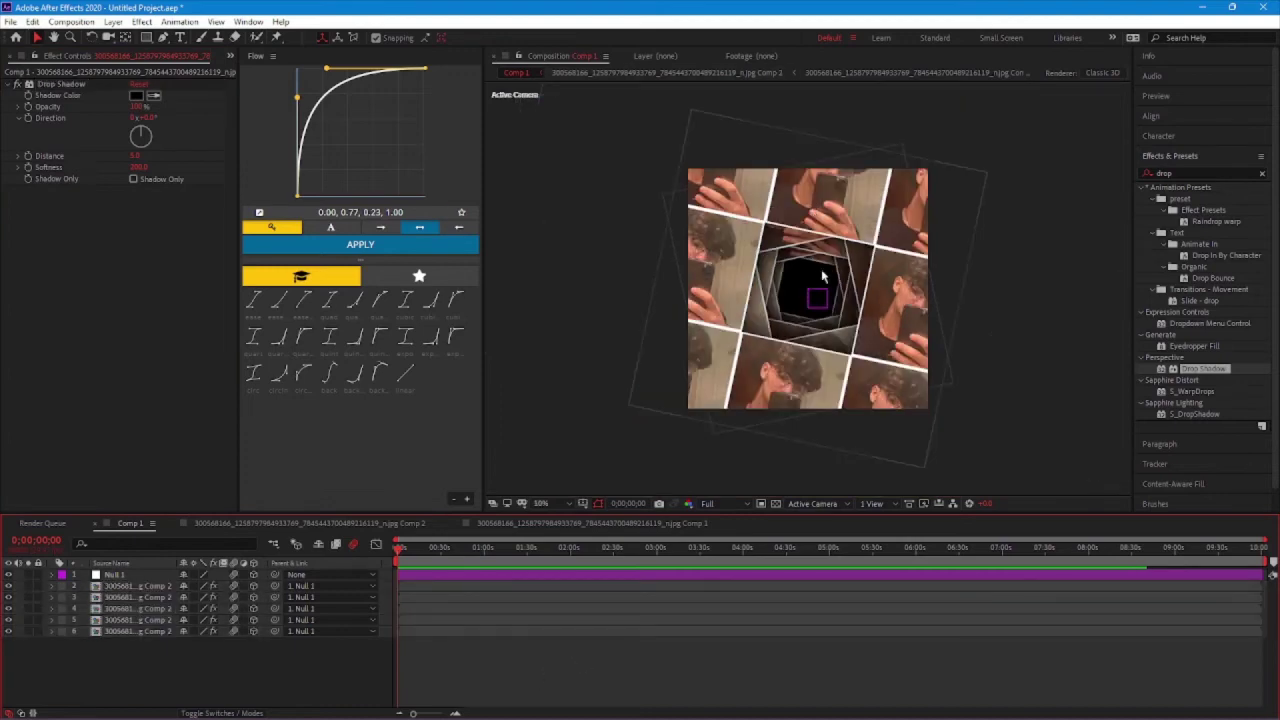
{"action": "key", "text": "period"}
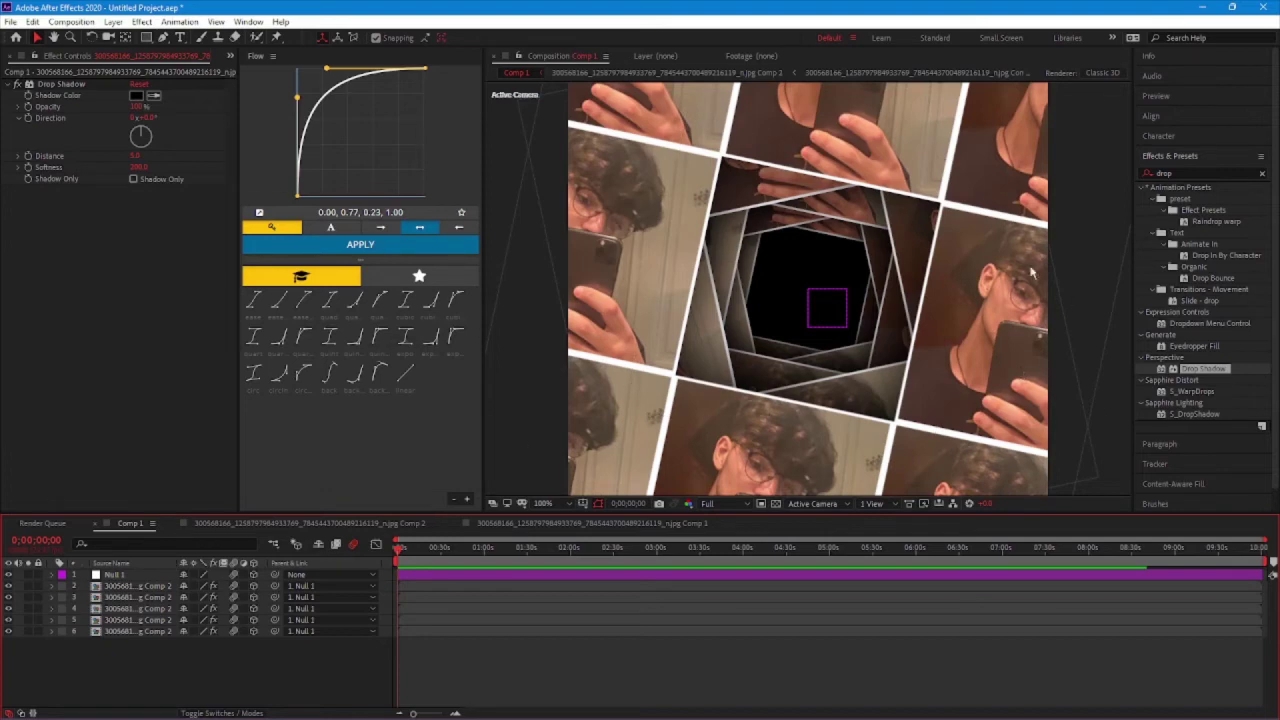
Add the original photo from the project files to Comp 1, directly below the null layer.
{"action": "left_click", "coordinate": [7, 96]}
{"action": "left_click", "coordinate": [16, 84]}
{"action": "left_click", "coordinate": [229, 57]}
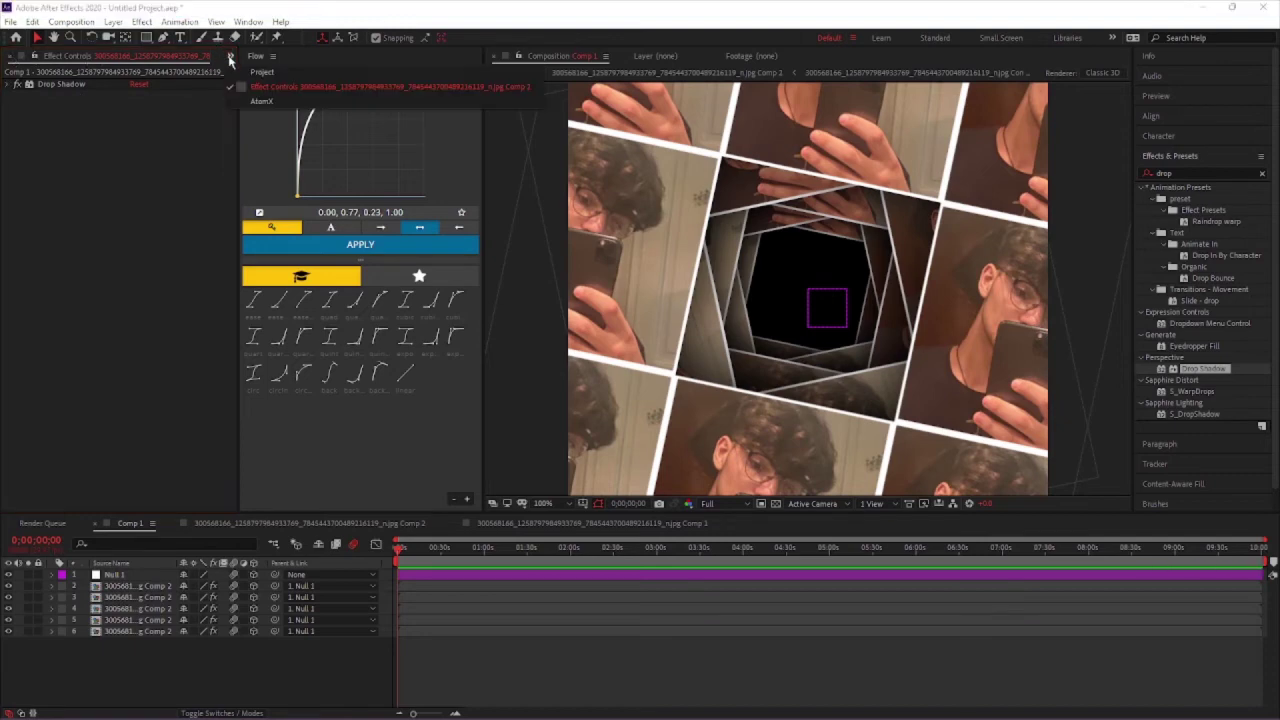
{"action": "left_click", "coordinate": [262, 72]}
{"action": "left_click", "coordinate": [47, 241]}
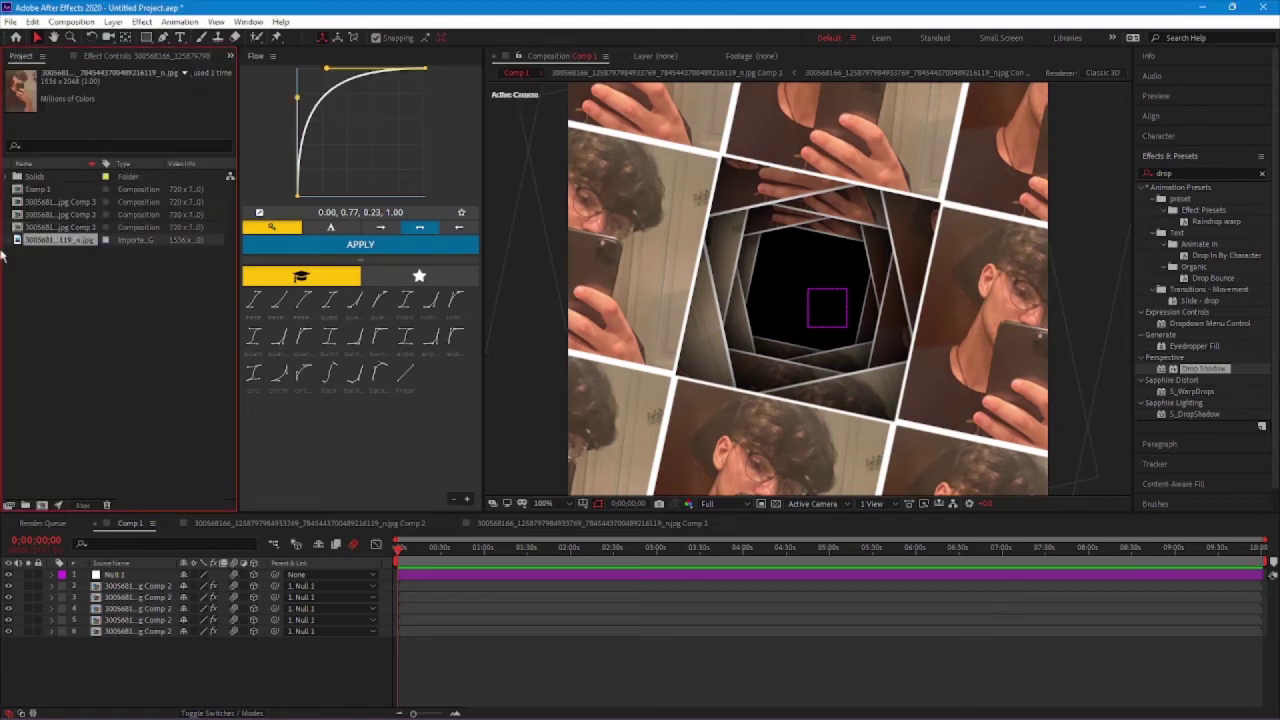
{"action": "left_click_drag", "start_coordinate": [91, 249], "coordinate": [138, 653]}
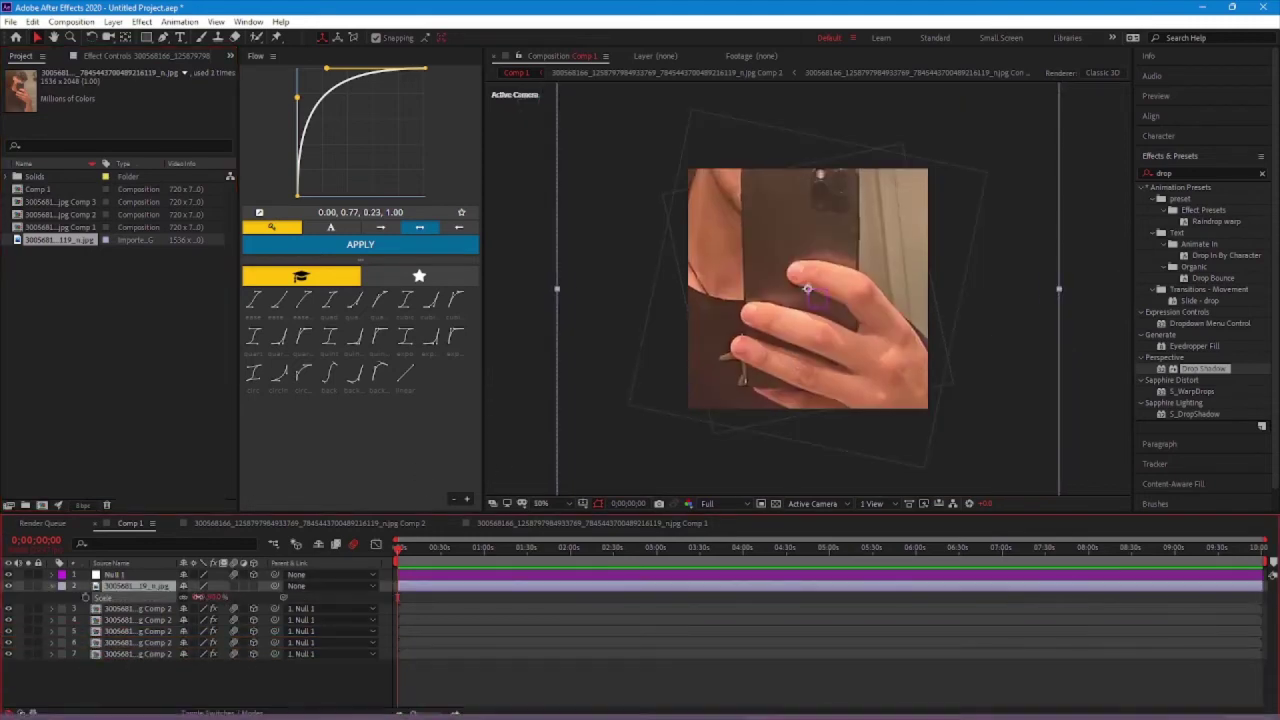
Fit the photo to the frame by scaling it to about 49% and shifting it down, and pre-compose it.
{"action": "left_click_drag", "start_coordinate": [197, 597], "coordinate": [164, 597]}
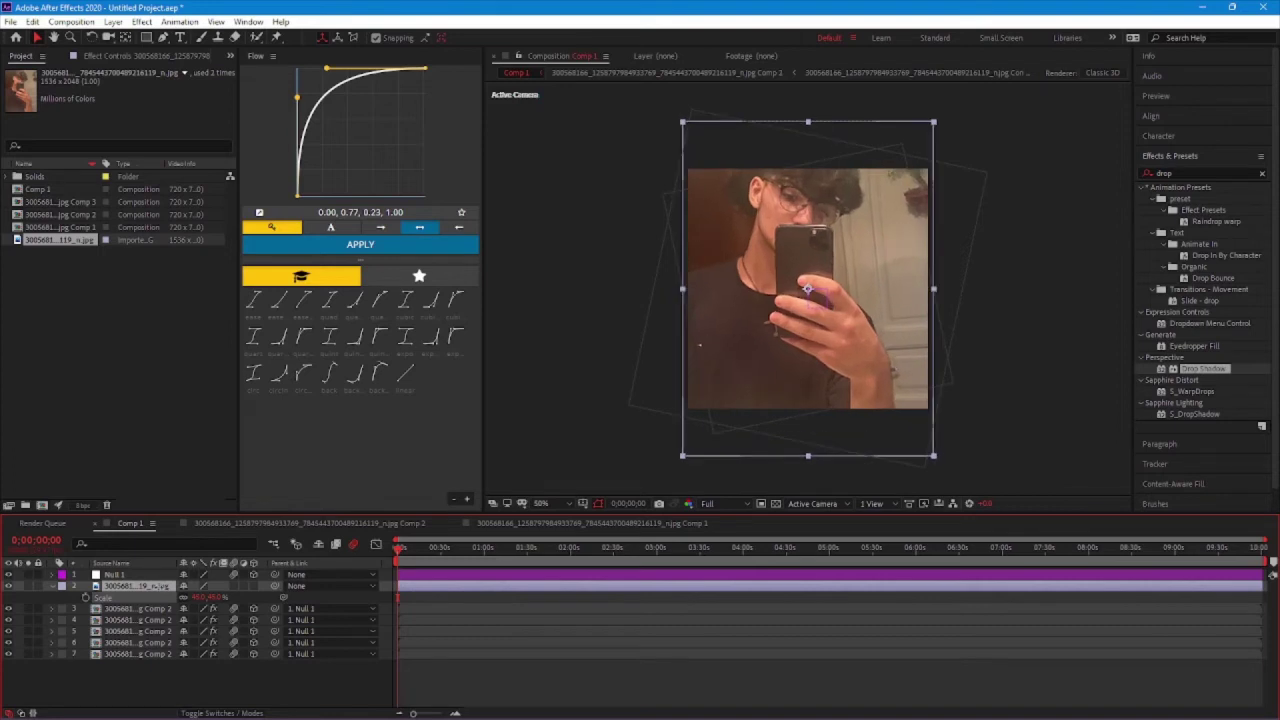
{"action": "left_click_drag", "start_coordinate": [862, 277], "coordinate": [862, 315]}
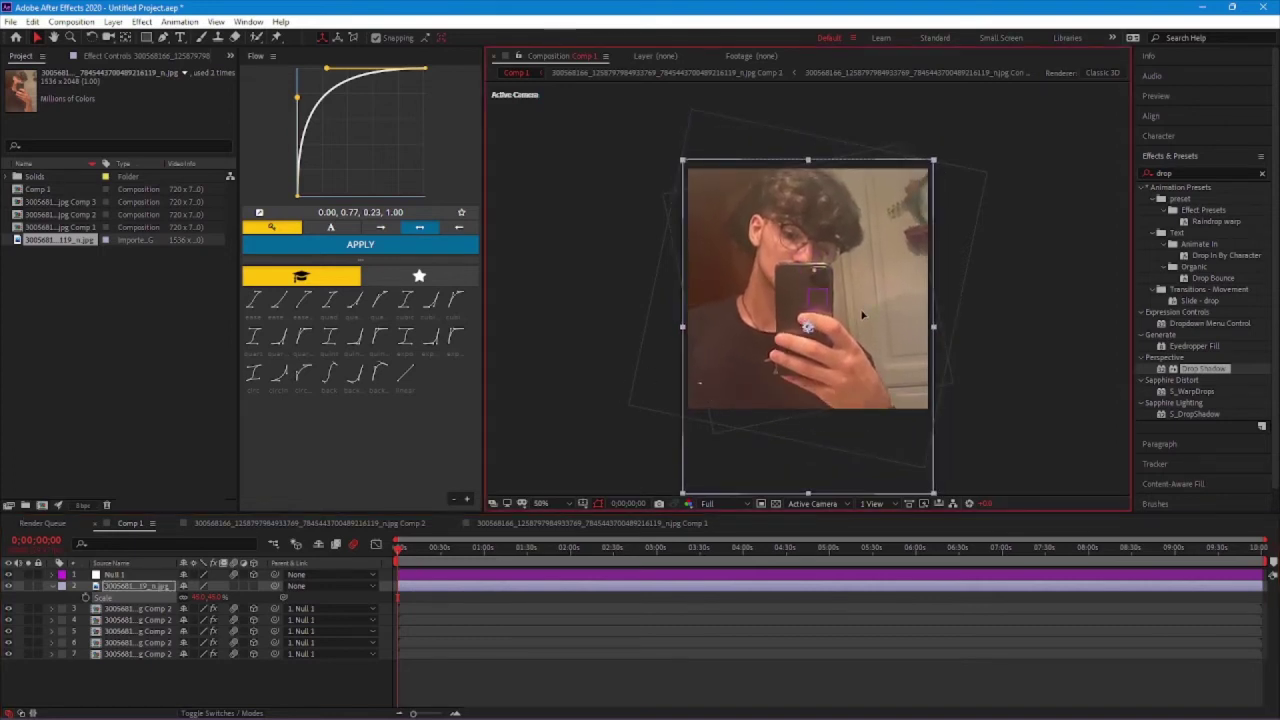
{"action": "right_click", "coordinate": [148, 586]}
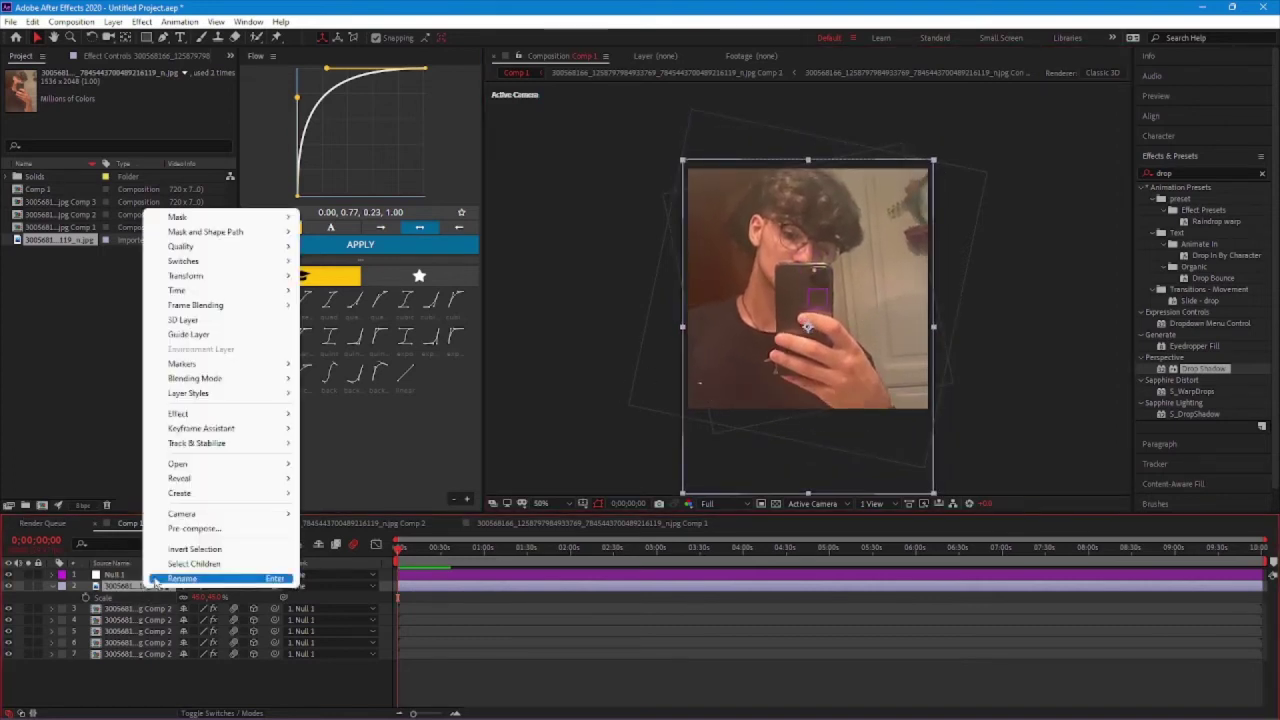
{"action": "left_click", "coordinate": [203, 537]}
{"action": "left_click", "coordinate": [177, 206]}
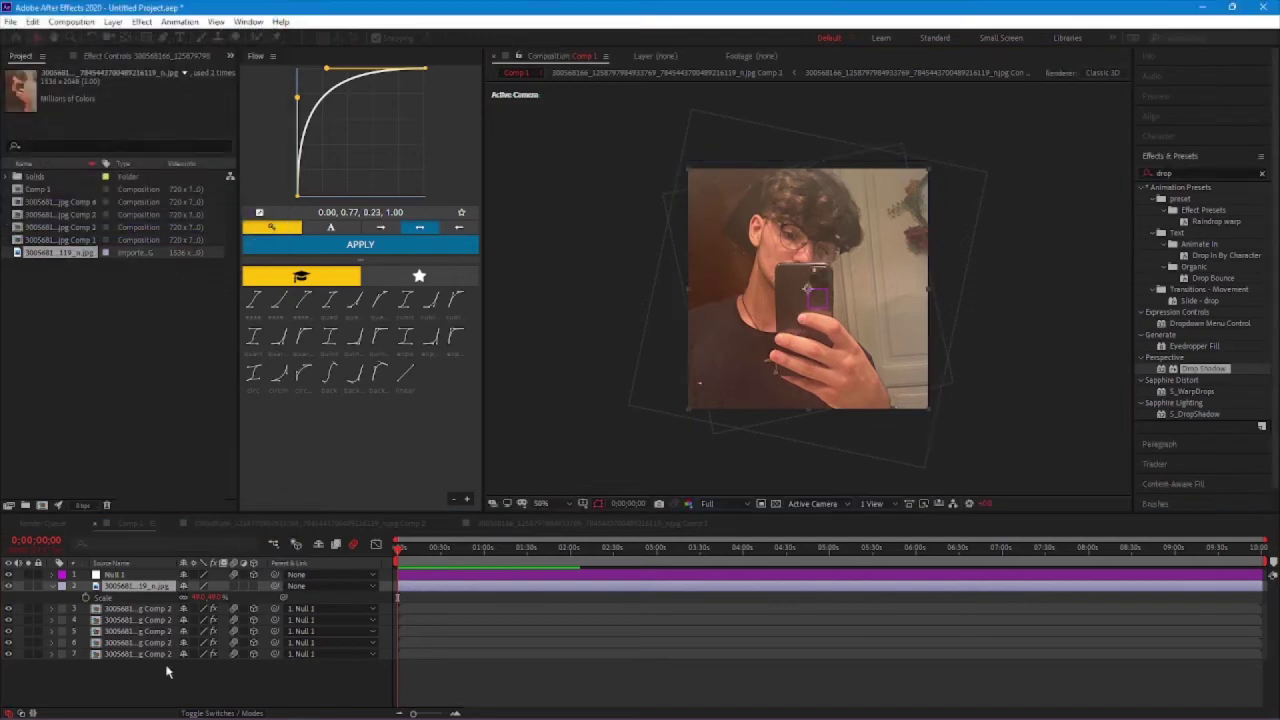
Move the pre-composed photo below all grid layers as a 3D layer and parent it to Null 1.
{"action": "left_click_drag", "start_coordinate": [131, 591], "coordinate": [140, 648]}
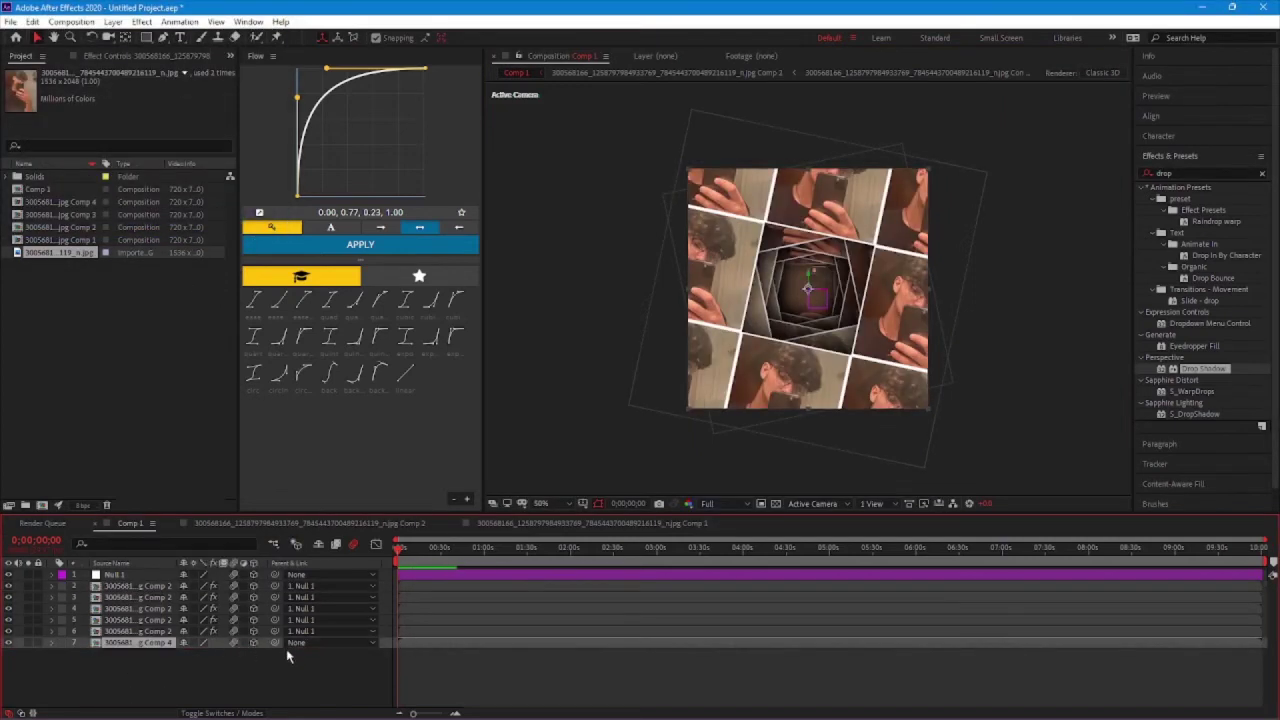
{"action": "left_click_drag", "start_coordinate": [275, 642], "coordinate": [108, 577]}
{"action": "left_click", "coordinate": [173, 661]}
Scale down the bottommost photo layer until the whole picture fits inside the tunnel's central opening.
{"action": "left_click", "coordinate": [146, 643]}
{"action": "key", "text": "w"}
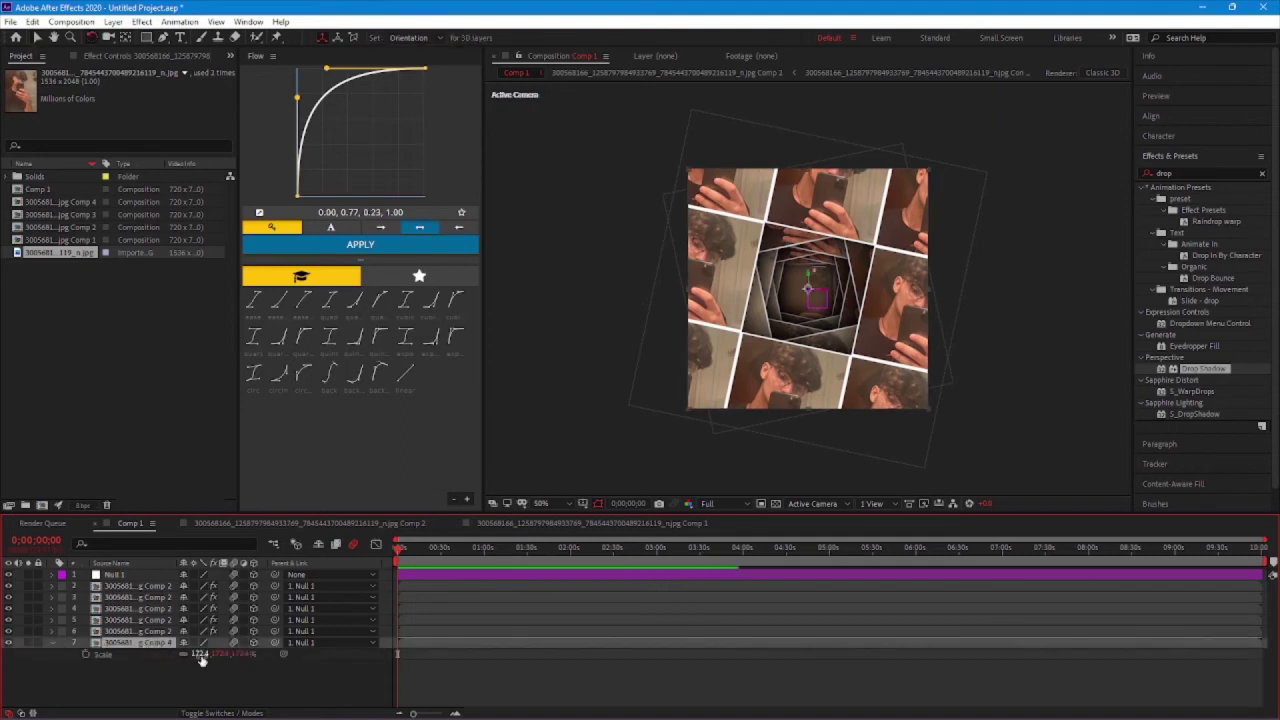
{"action": "key", "text": "s"}
{"action": "left_click_drag", "start_coordinate": [185, 653], "coordinate": [133, 636]}
{"action": "key", "text": "period"}
{"action": "key", "text": "period"}
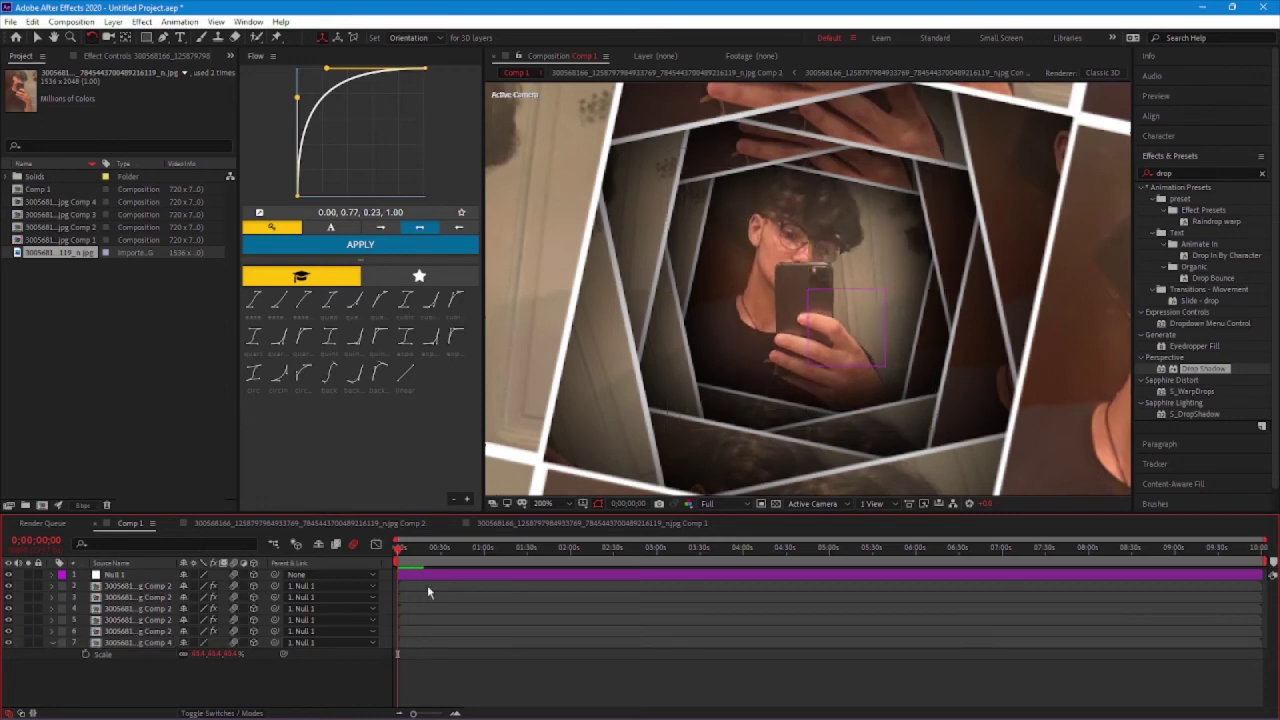
{"action": "key", "text": "comma"}
{"action": "key", "text": "comma"}
{"action": "key", "text": "comma"}
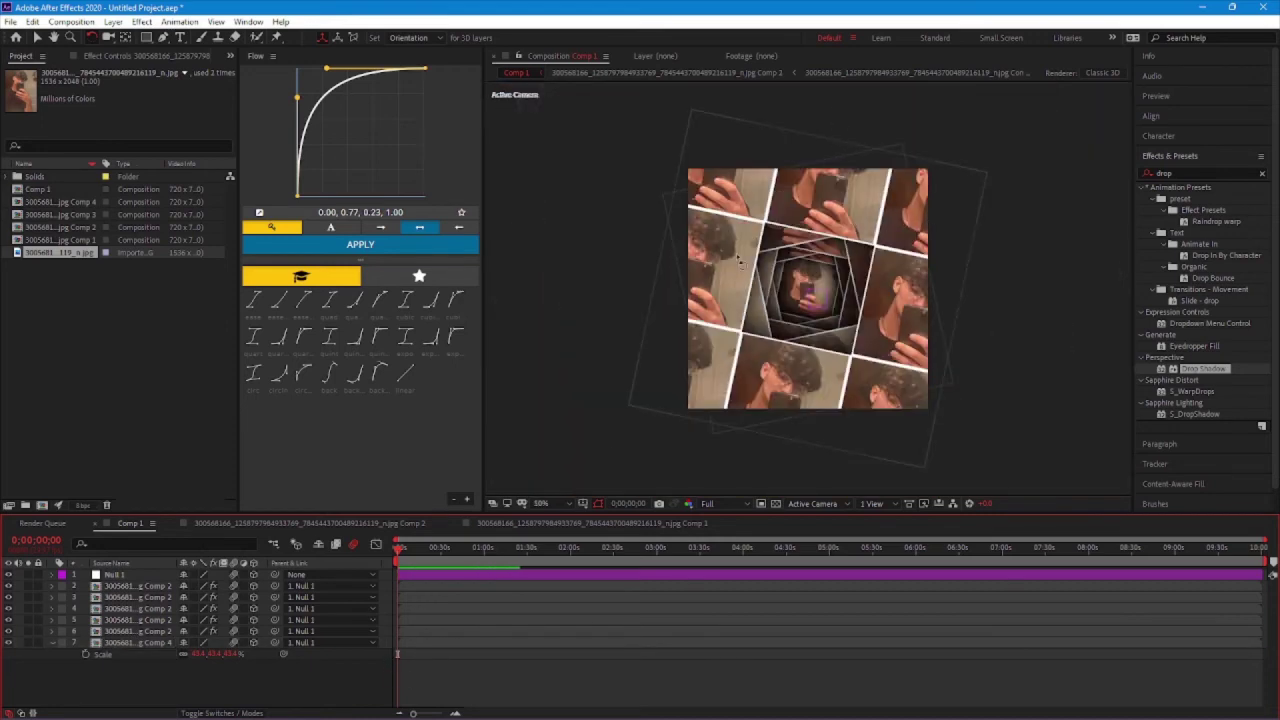
Scale up Null 1 until the end photo nearly fills the frame, and select the end photo layer.
{"action": "left_click", "coordinate": [502, 568]}
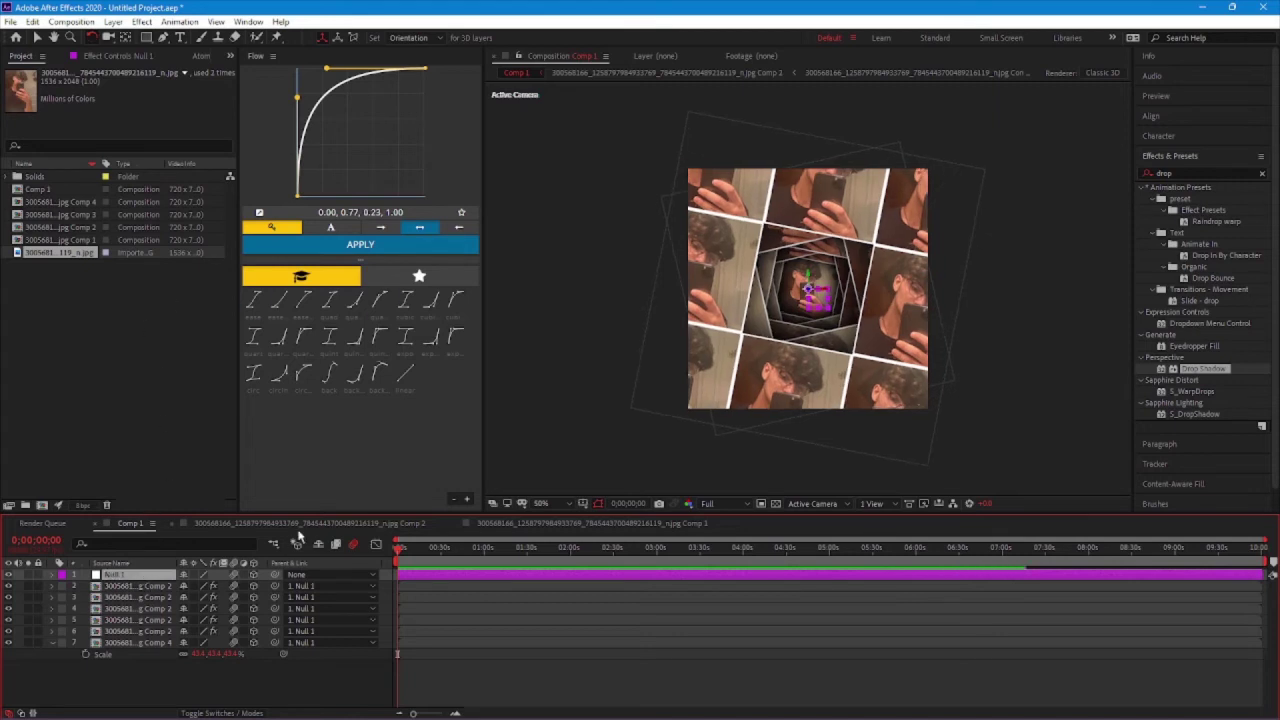
{"action": "key", "text": "s"}
{"action": "left_click_drag", "start_coordinate": [204, 587], "coordinate": [276, 574]}
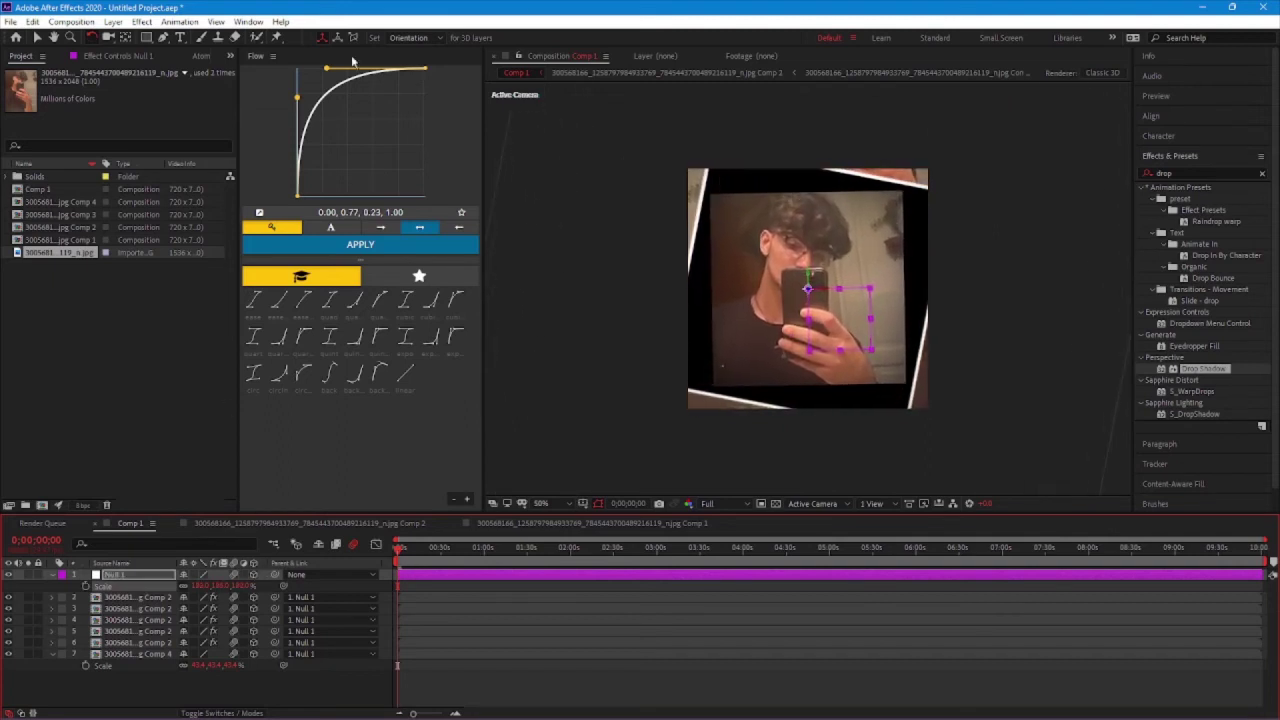
{"action": "left_click", "coordinate": [477, 697]}
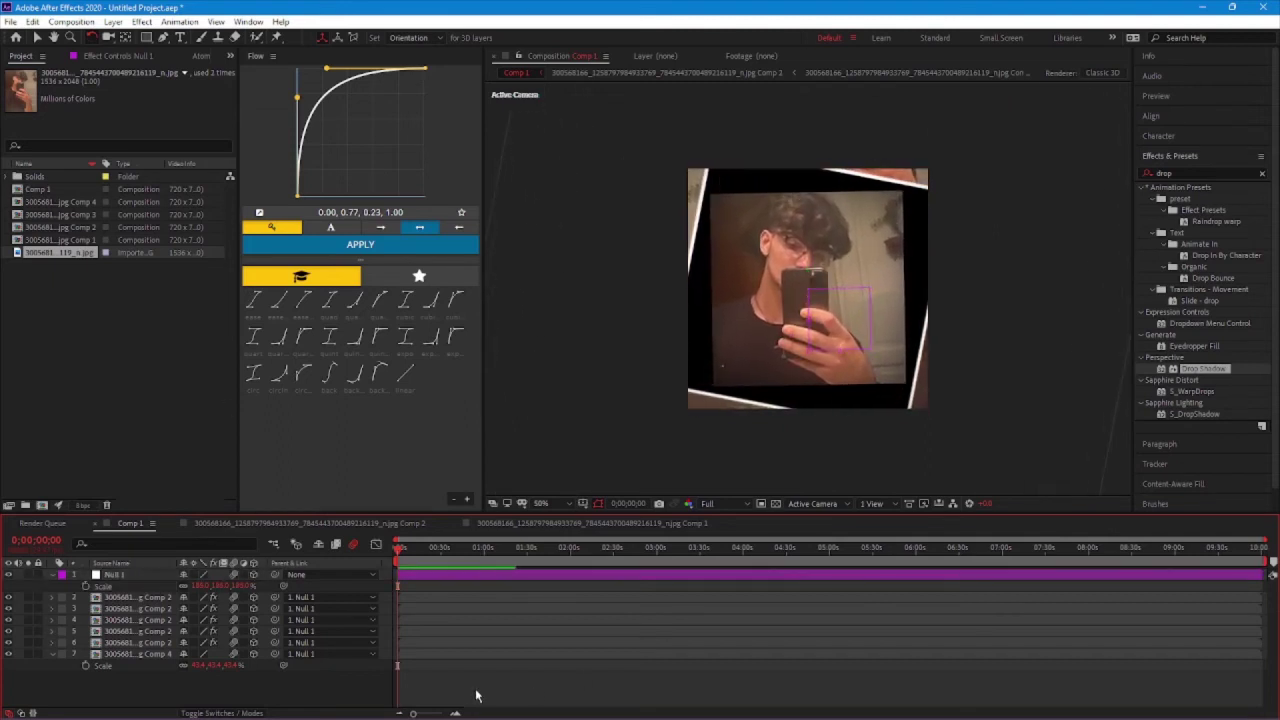
{"action": "left_click", "coordinate": [125, 654]}
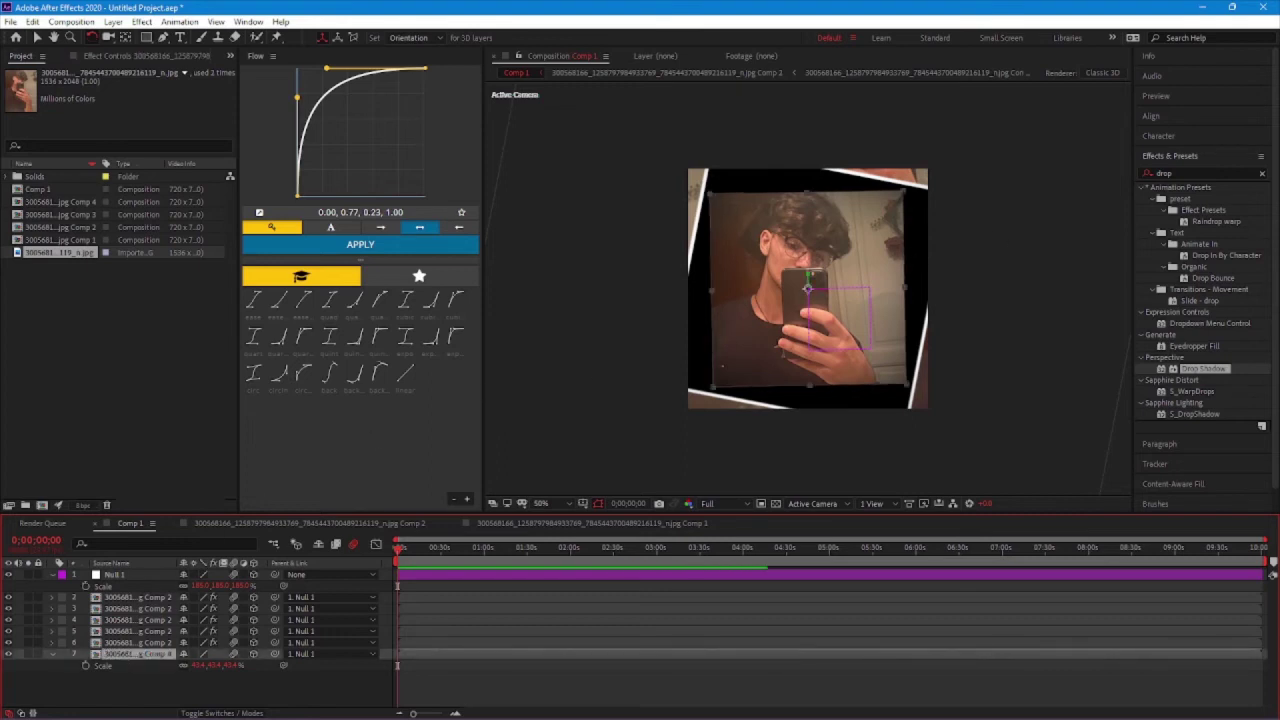
Find the Motion Tile effect and apply it to the end photo layer.
{"action": "left_click_drag", "start_coordinate": [1193, 173], "coordinate": [1141, 171]}
{"action": "key", "text": "BackSpace"}
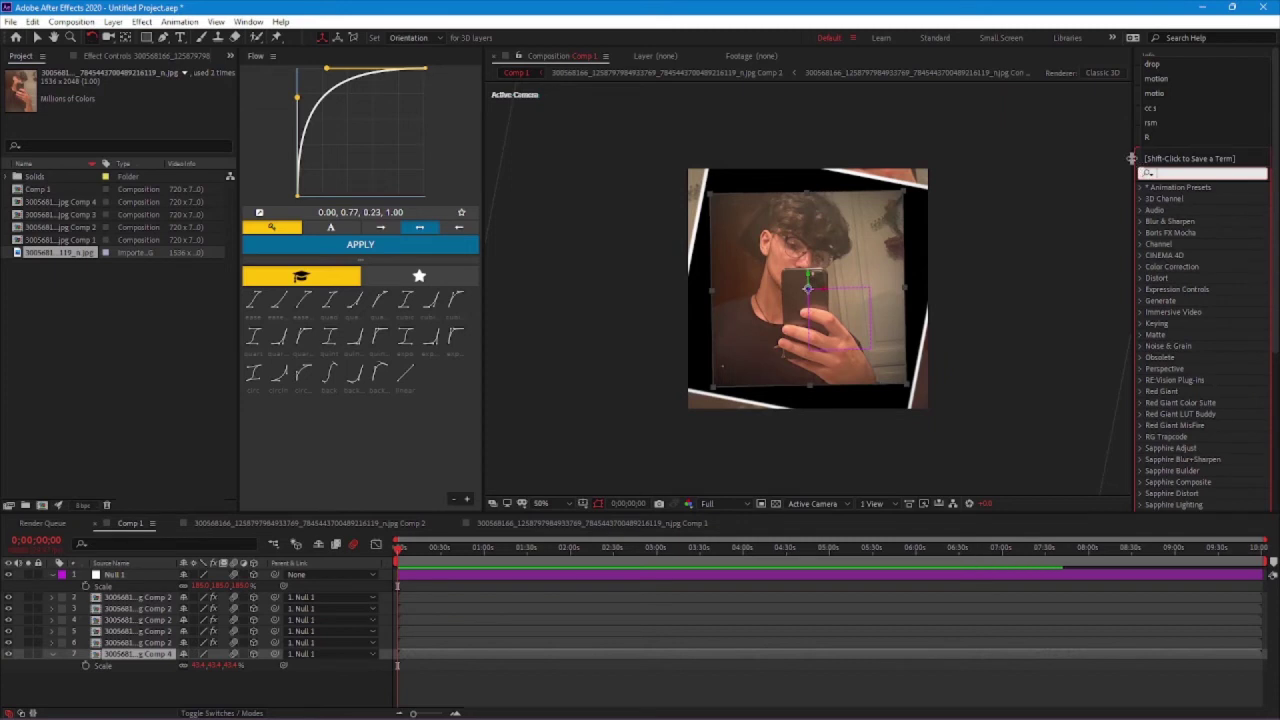
{"action": "left_click", "coordinate": [1131, 158]}
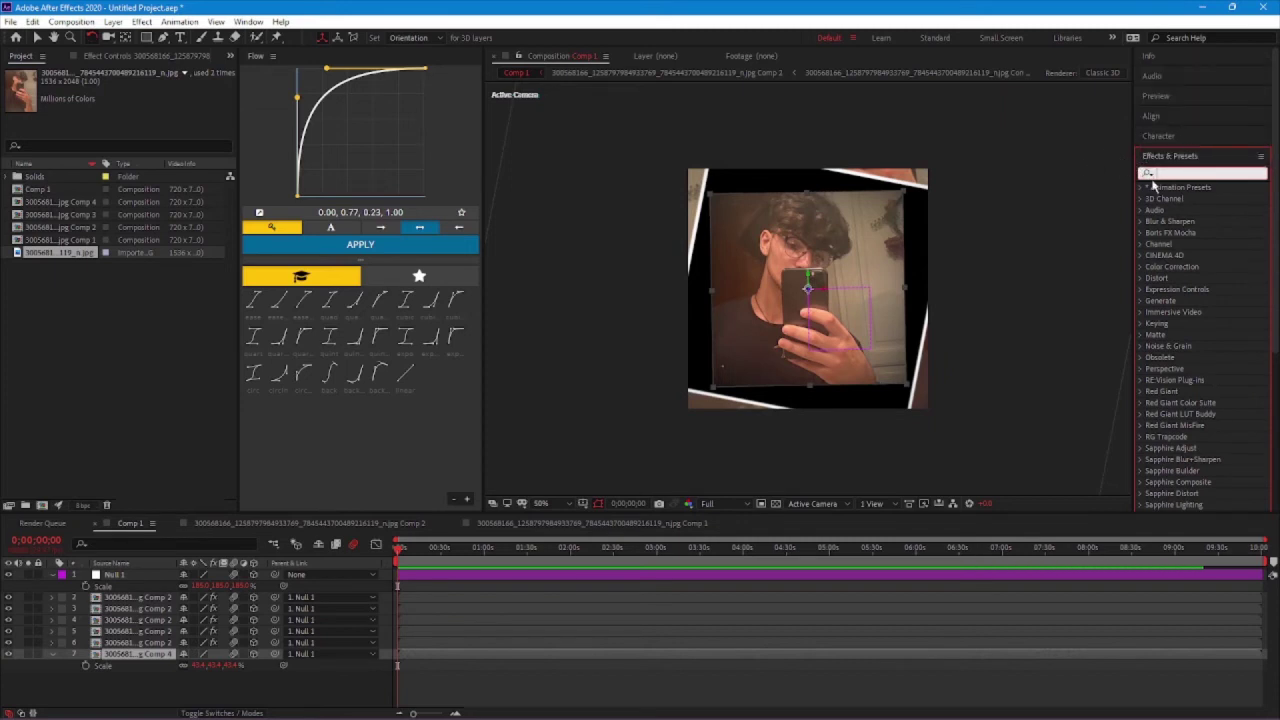
{"action": "left_click", "coordinate": [1150, 176]}
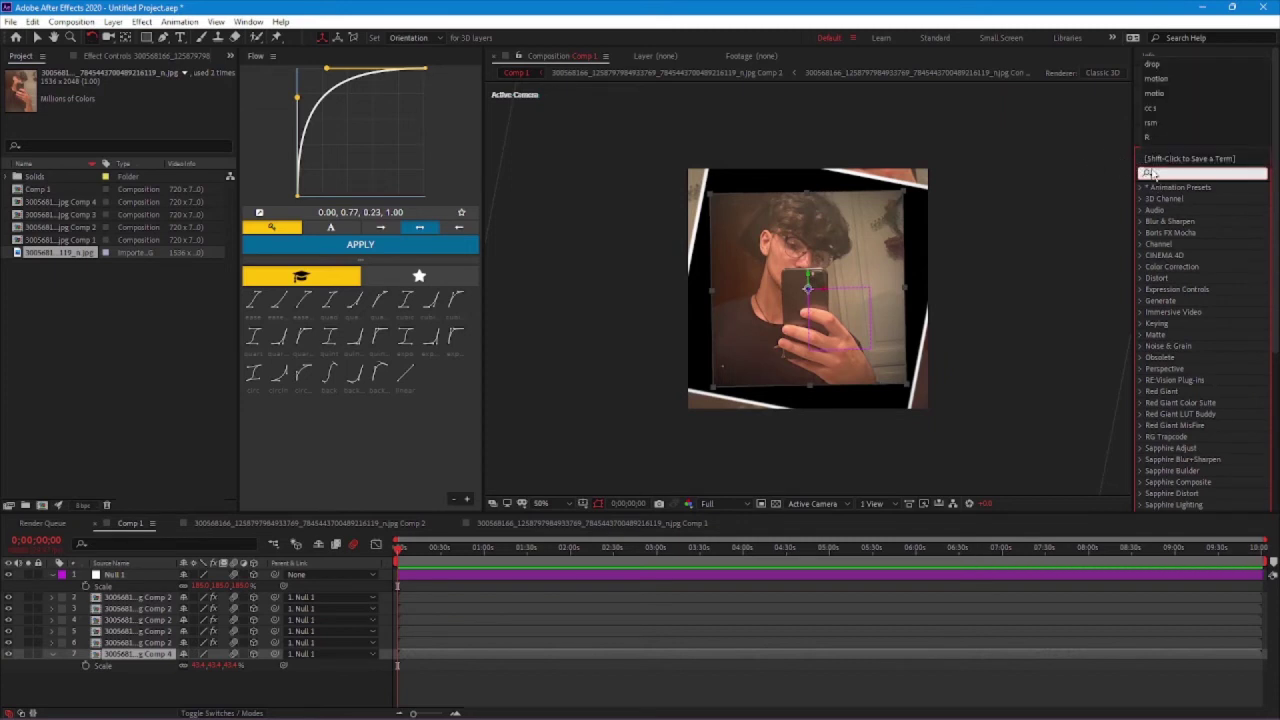
{"action": "left_click", "coordinate": [1167, 86]}
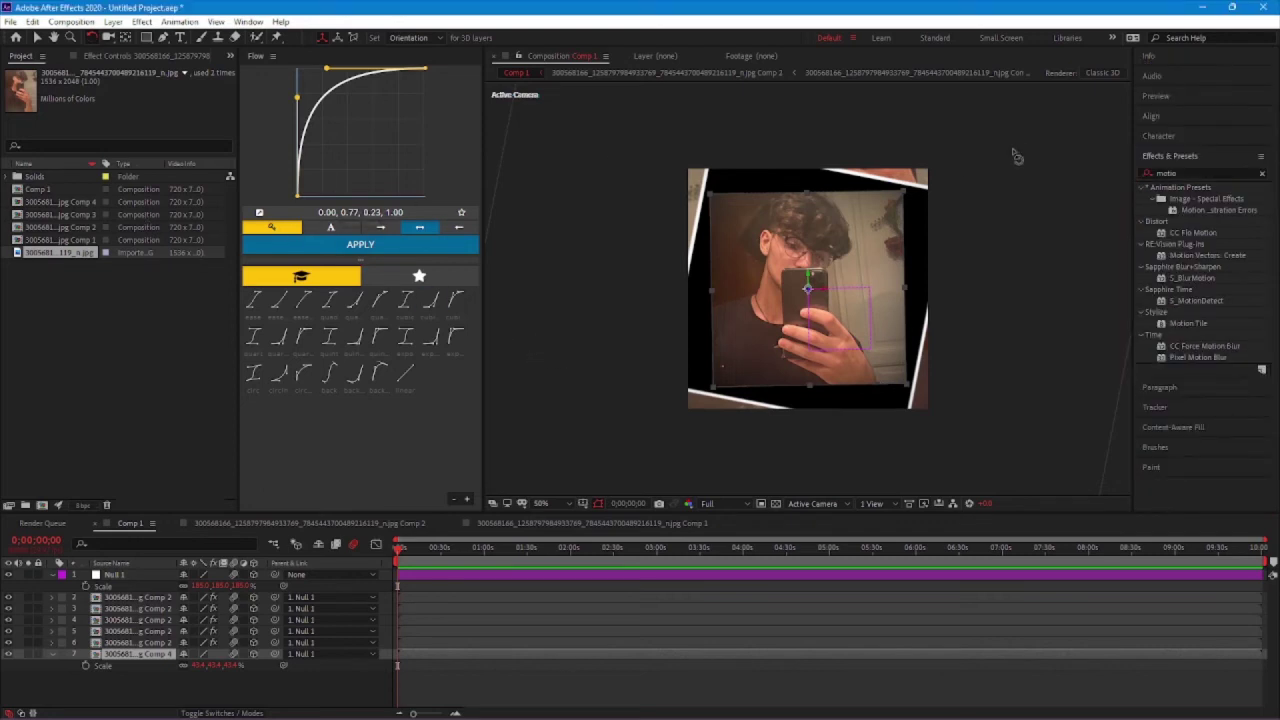
{"action": "left_click_drag", "start_coordinate": [1202, 325], "coordinate": [125, 653]}
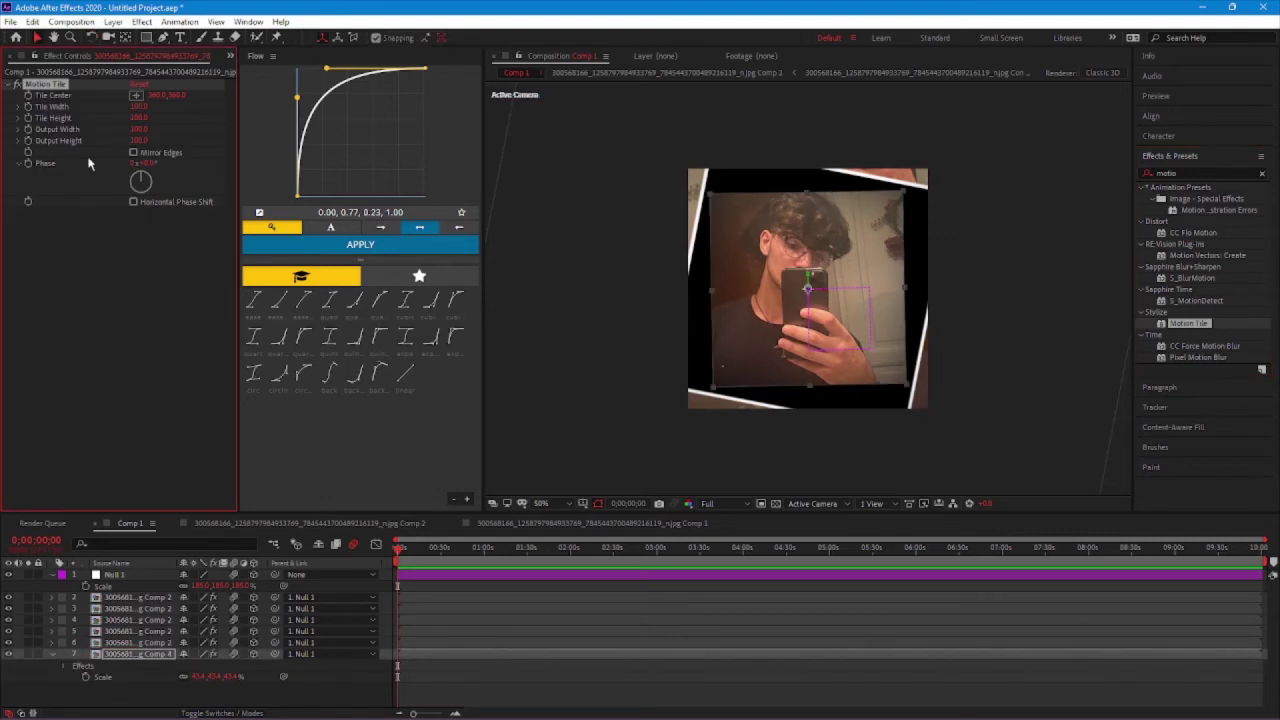
Try filling the gaps around the end photo with mirrored, enlarged Motion Tile output, and remove the effect.
{"action": "left_click", "coordinate": [134, 154]}
{"action": "left_click_drag", "start_coordinate": [141, 142], "coordinate": [252, 146]}
{"action": "left_click_drag", "start_coordinate": [141, 130], "coordinate": [260, 131]}
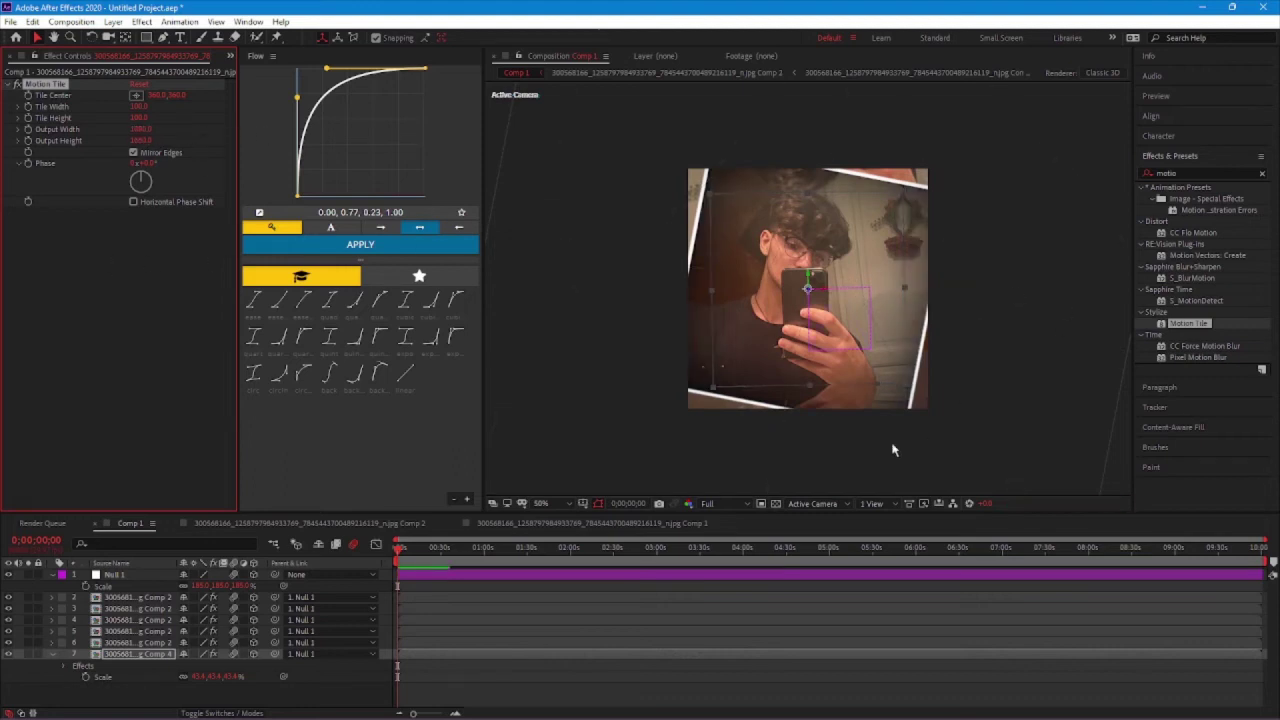
{"action": "left_click", "coordinate": [783, 715]}
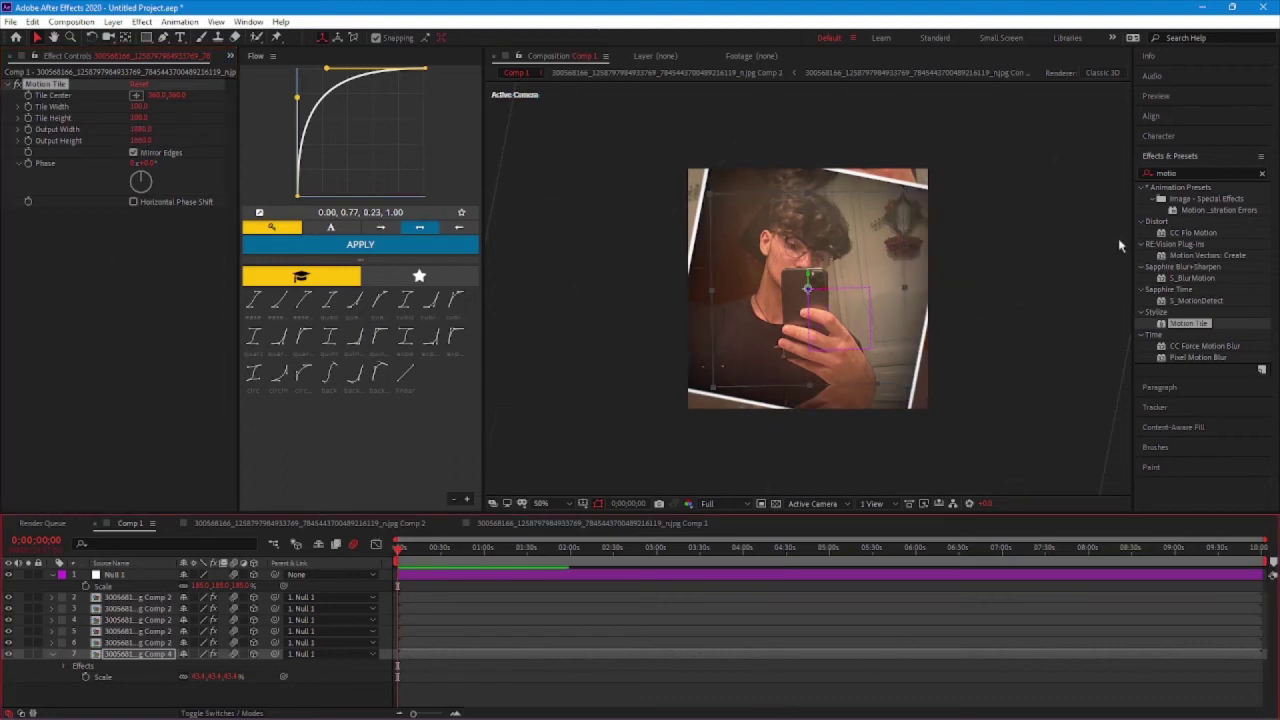
{"action": "left_click", "coordinate": [62, 86]}
{"action": "key", "text": "Delete"}
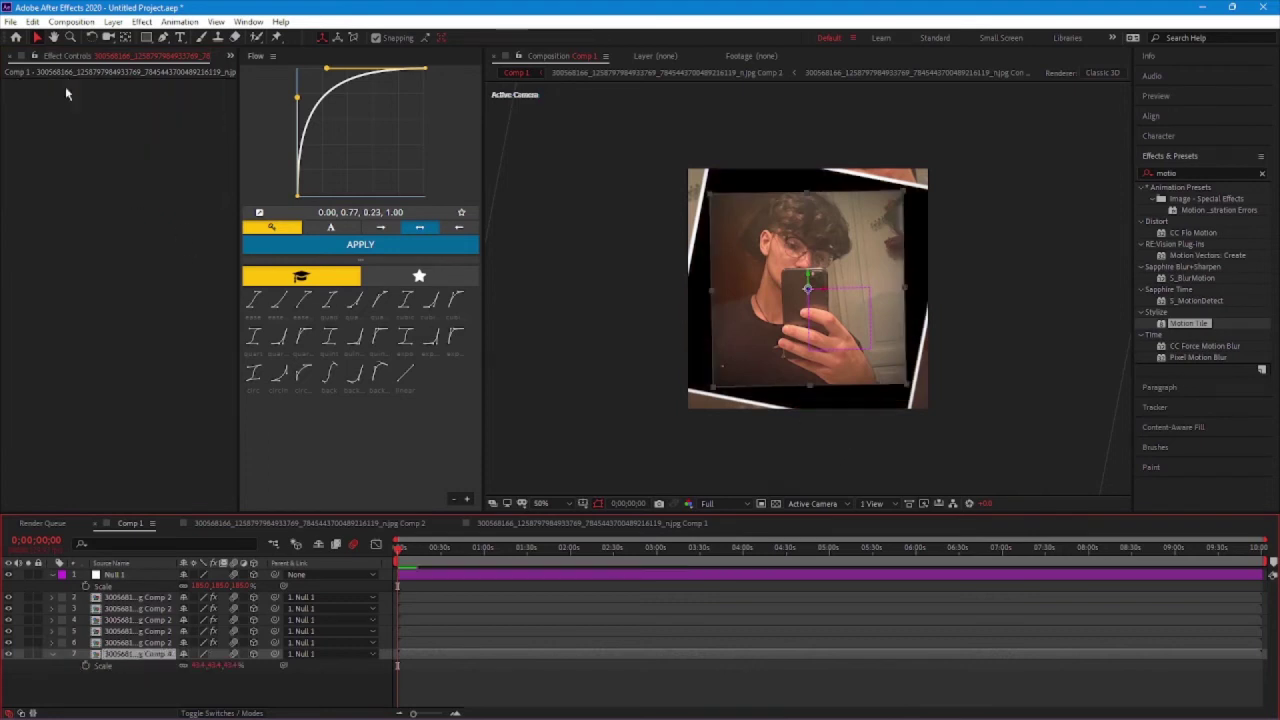
Scale the end photo layer to 74.4% and Null 1 to 181% so the photo covers the black gaps.
{"action": "left_click_drag", "start_coordinate": [200, 665], "coordinate": [233, 665]}
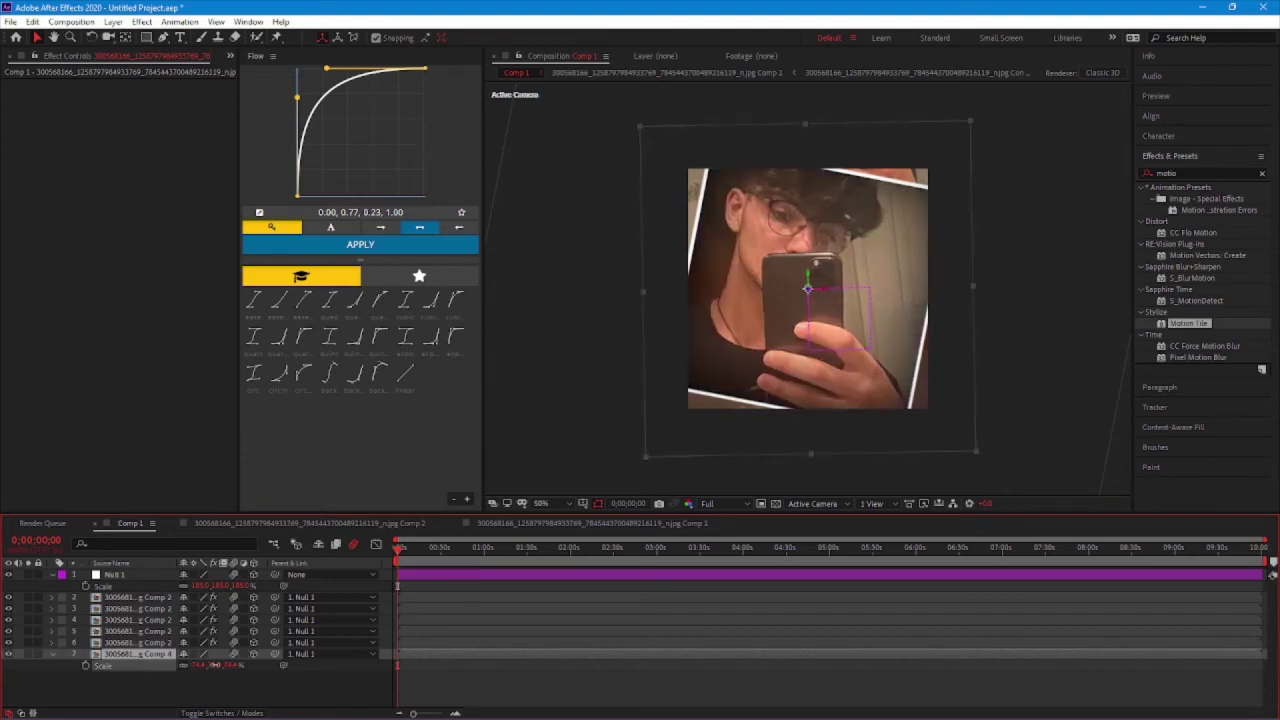
{"action": "left_click", "coordinate": [660, 676]}
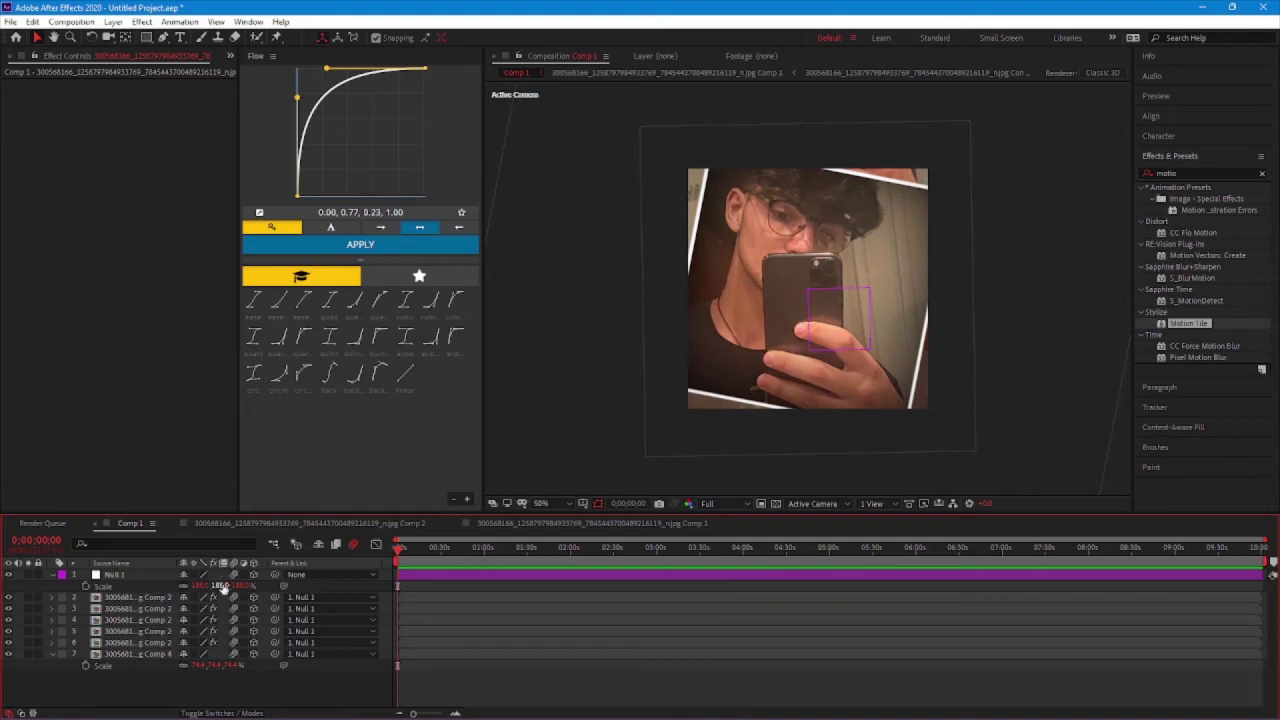
{"action": "left_click_drag", "start_coordinate": [200, 585], "coordinate": [172, 584]}
{"action": "key", "text": "space"}
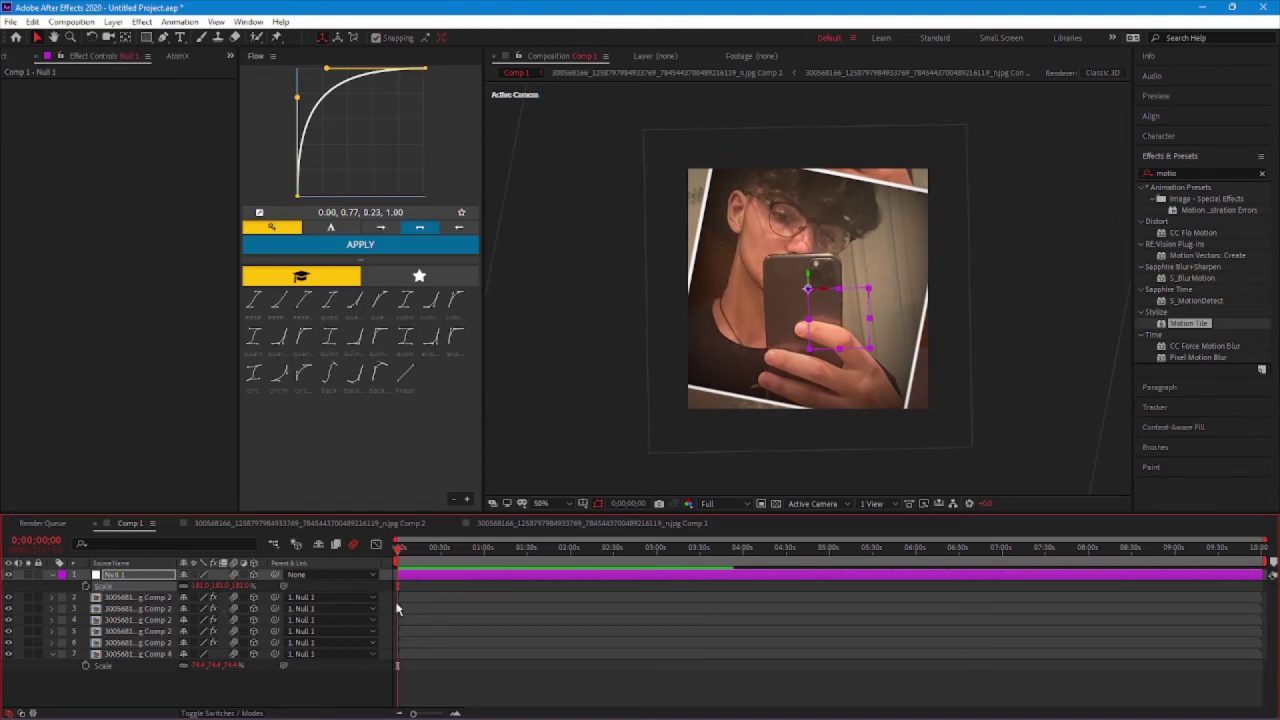
Keyframe Null 1's Scale from 181% at the composition start to 61% at 0;00;00;29.
{"action": "key", "text": "="}
{"action": "key", "text": "="}
{"action": "key", "text": "="}
{"action": "left_click", "coordinate": [86, 588]}
{"action": "mouse_move", "coordinate": [437, 552]}
{"action": "left_mouse_down"}
{"action": "mouse_move", "coordinate": [409, 547]}
{"action": "mouse_move", "coordinate": [444, 561]}
{"action": "mouse_move", "coordinate": [645, 565]}
{"action": "mouse_move", "coordinate": [596, 549]}
{"action": "mouse_move", "coordinate": [434, 562]}
{"action": "mouse_move", "coordinate": [402, 548]}
{"action": "mouse_move", "coordinate": [444, 557]}
{"action": "left_mouse_up"}
{"action": "scroll", "coordinate": [402, 612], "scroll_direction": "up", "scroll_amount": 2}
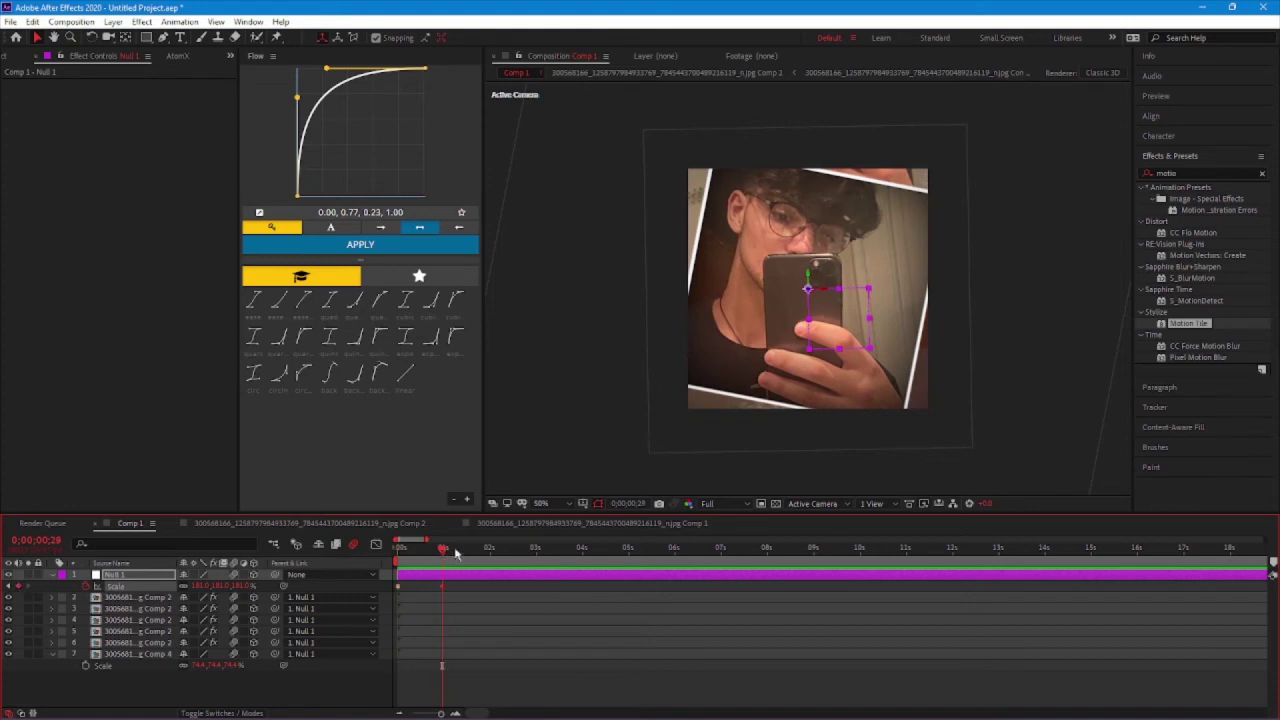
{"action": "left_click_drag", "start_coordinate": [205, 587], "coordinate": [123, 580]}
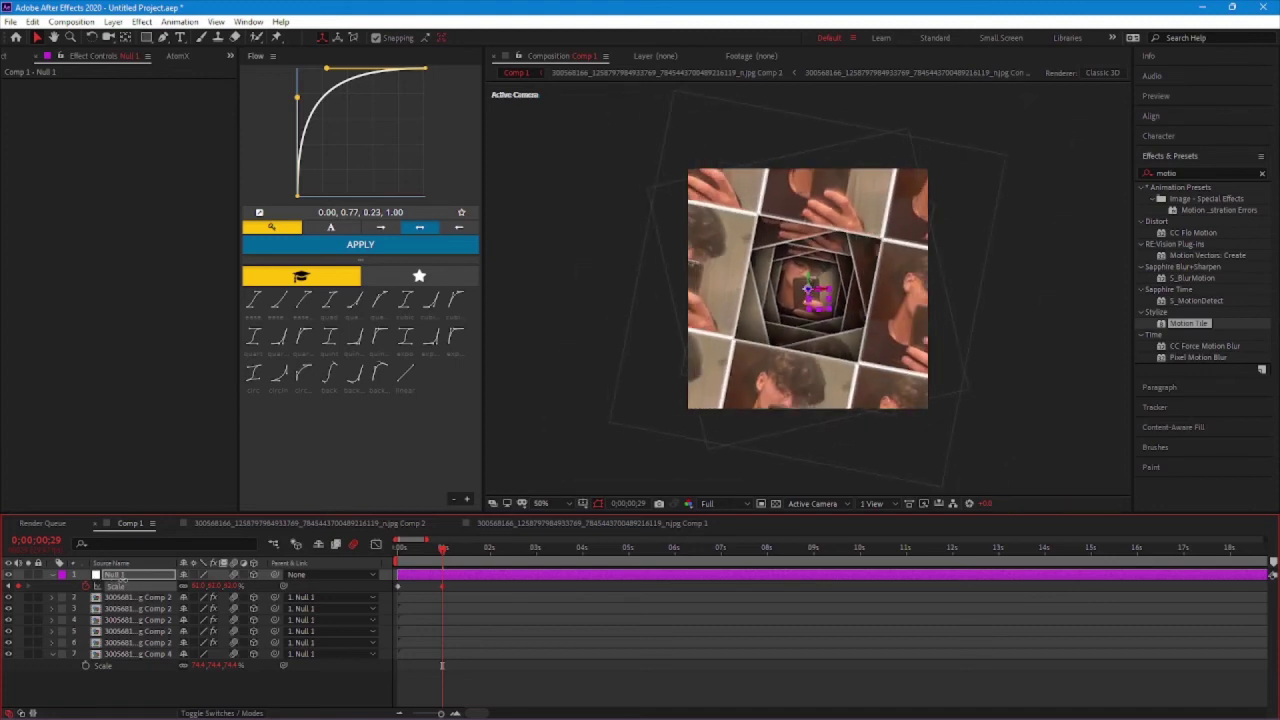
{"action": "left_click", "coordinate": [466, 586]}
Preview the zoom-out from the end photo through the tunnel.
{"action": "left_click_drag", "start_coordinate": [442, 553], "coordinate": [382, 565]}
{"action": "key", "text": "space"}
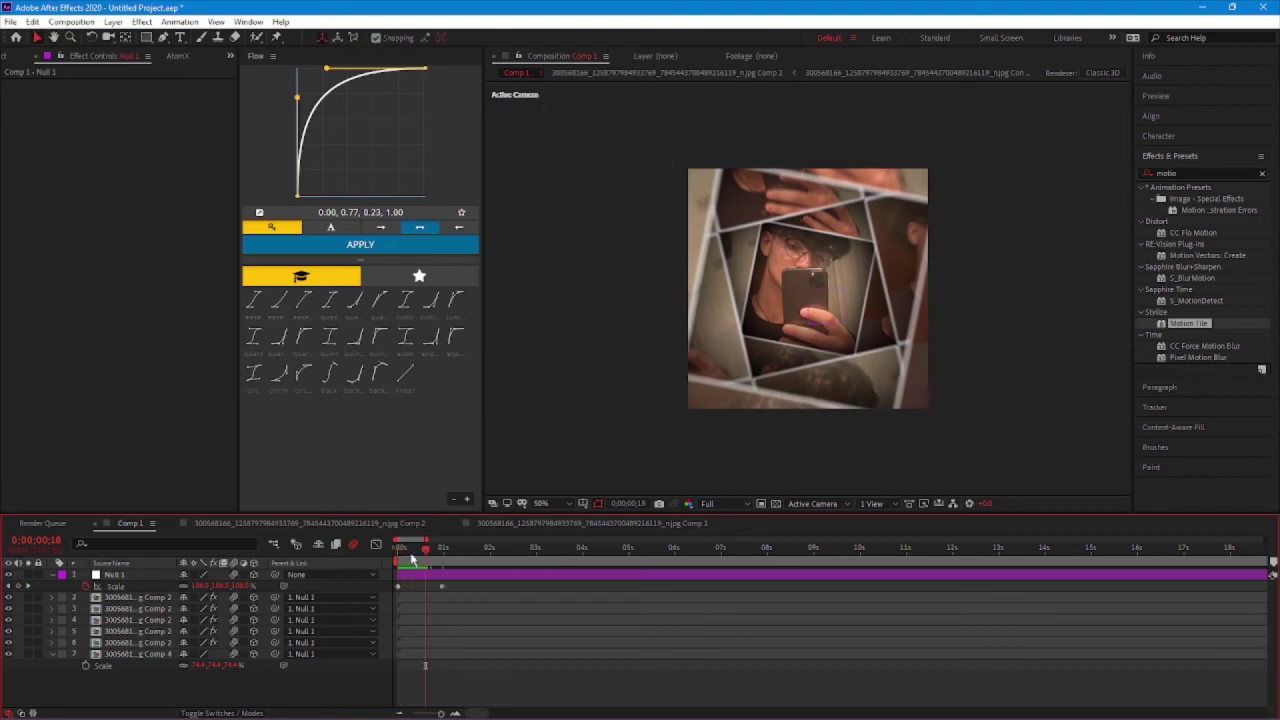
{"action": "key", "text": "space"}
Apply Easy Ease to both Scale keyframes of Null 1.
{"action": "mouse_move", "coordinate": [432, 559]}
{"action": "left_mouse_down"}
{"action": "mouse_move", "coordinate": [443, 556]}
{"action": "mouse_move", "coordinate": [394, 588]}
{"action": "left_mouse_up"}
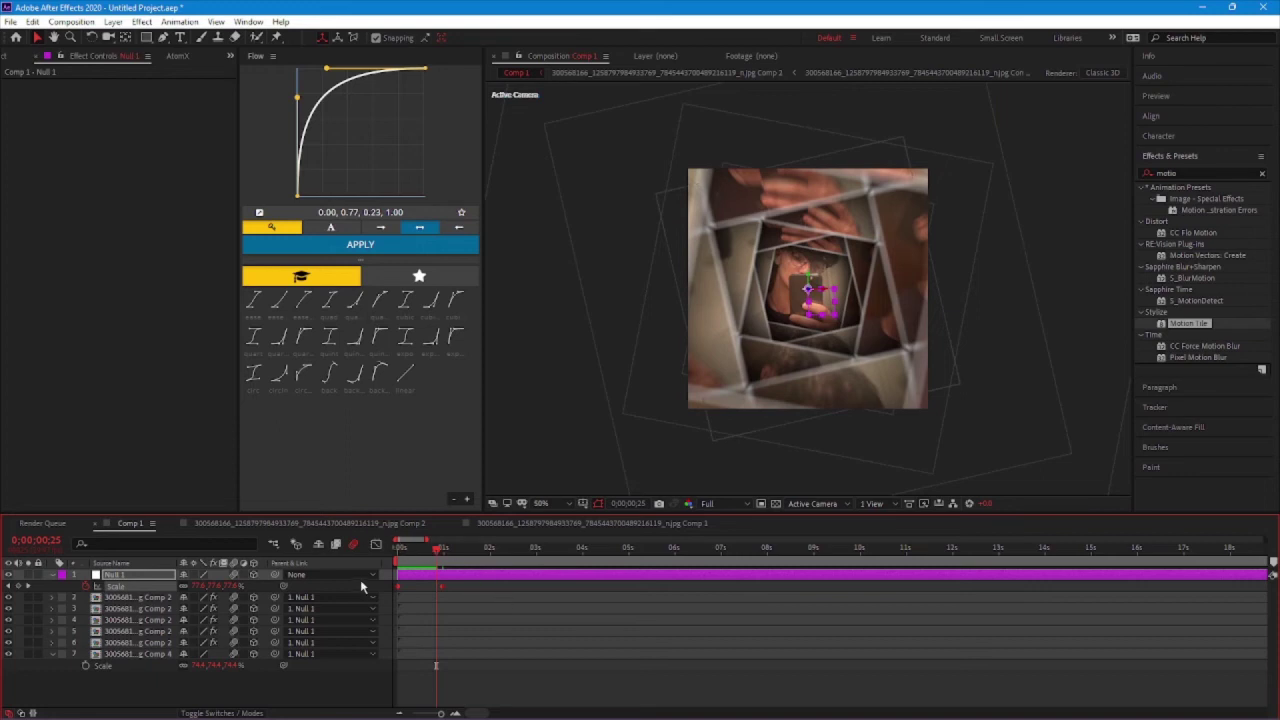
{"action": "left_click_drag", "start_coordinate": [463, 588], "coordinate": [390, 583]}
{"action": "key", "text": "F9"}
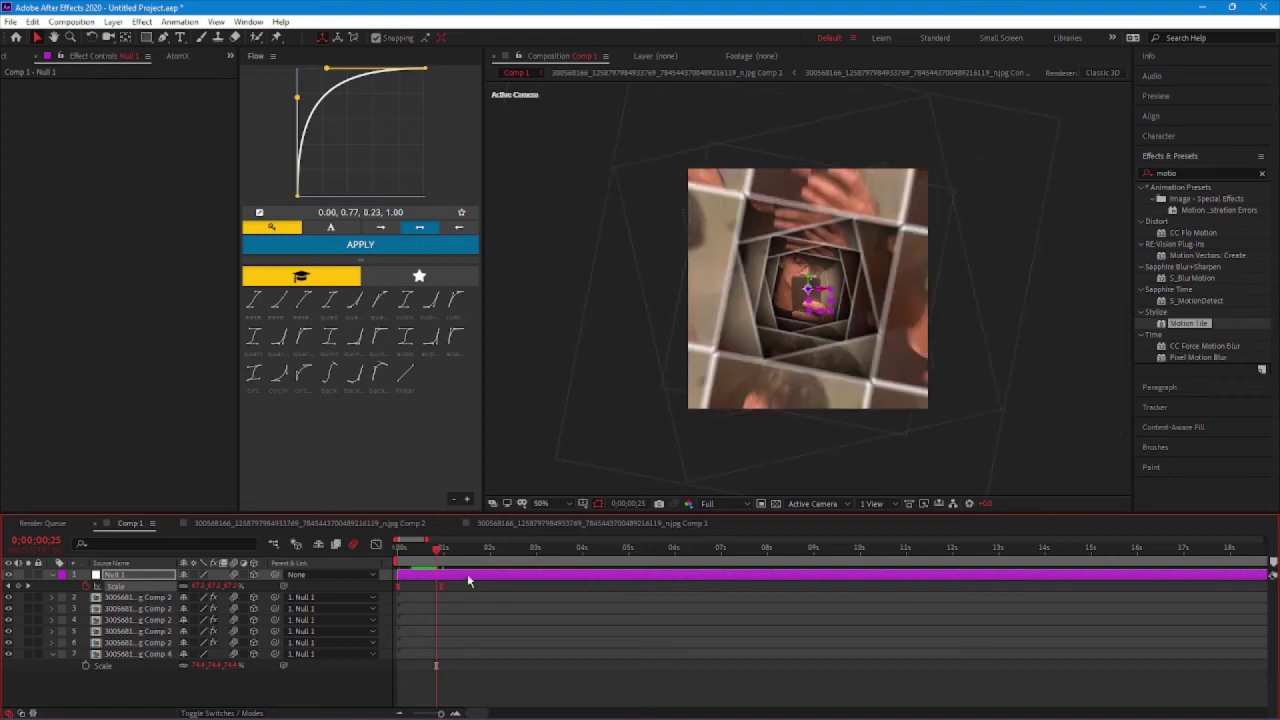
{"action": "key", "text": "ctrl+z"}
{"action": "right_click", "coordinate": [441, 585]}
{"action": "mouse_move", "coordinate": [566, 578]}
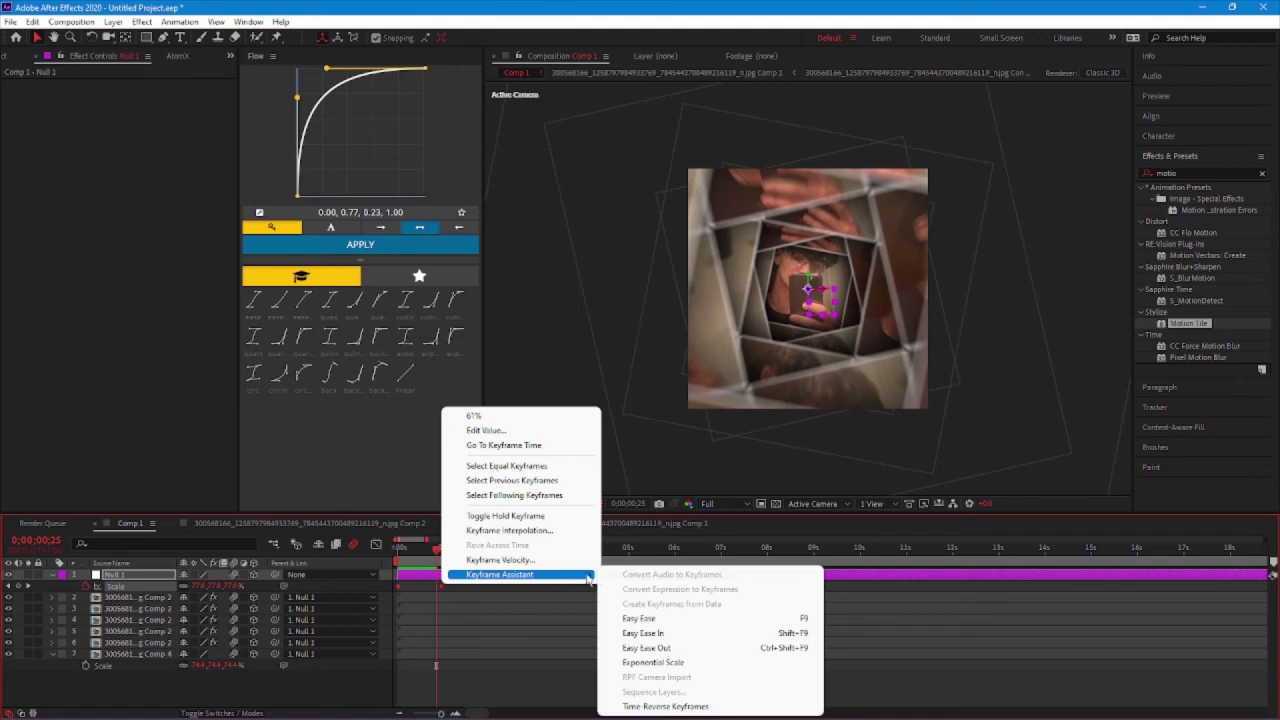
{"action": "left_click", "coordinate": [640, 618]}
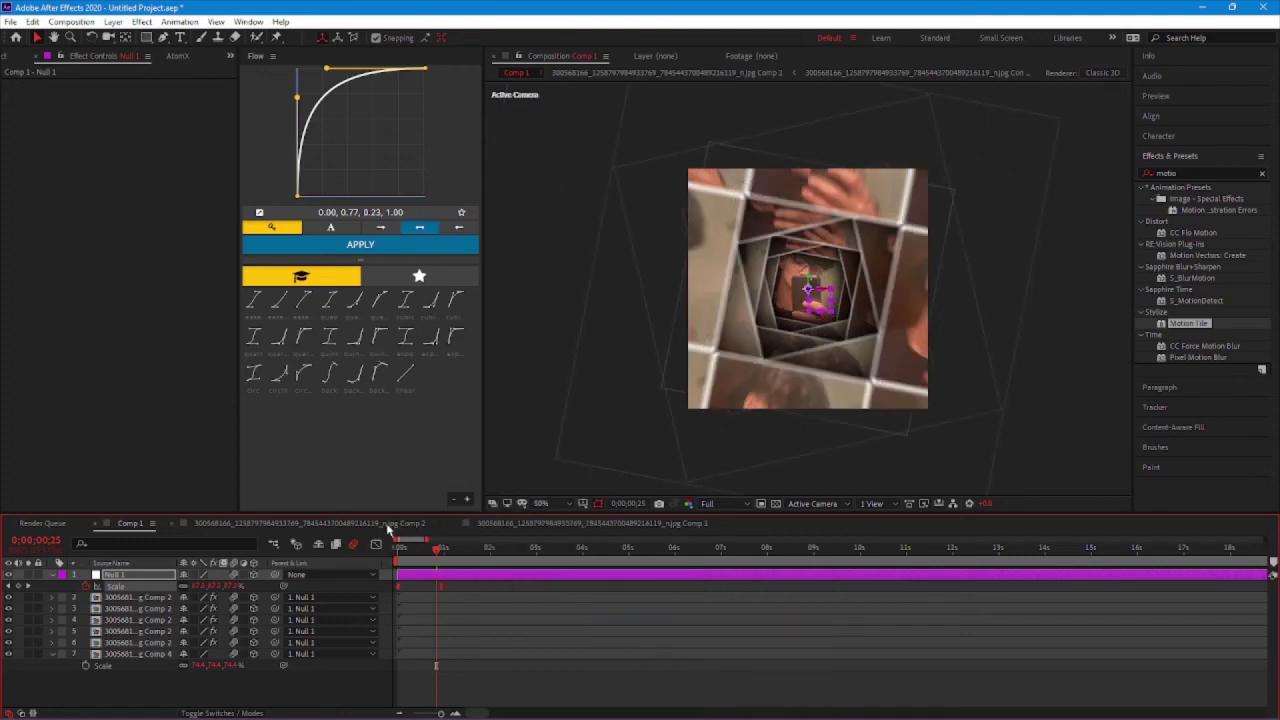
Reshape Null 1's Scale curve in the Graph Editor, stretching the start ease to the last keyframe and lengthening the end ease.
{"action": "left_click", "coordinate": [376, 545]}
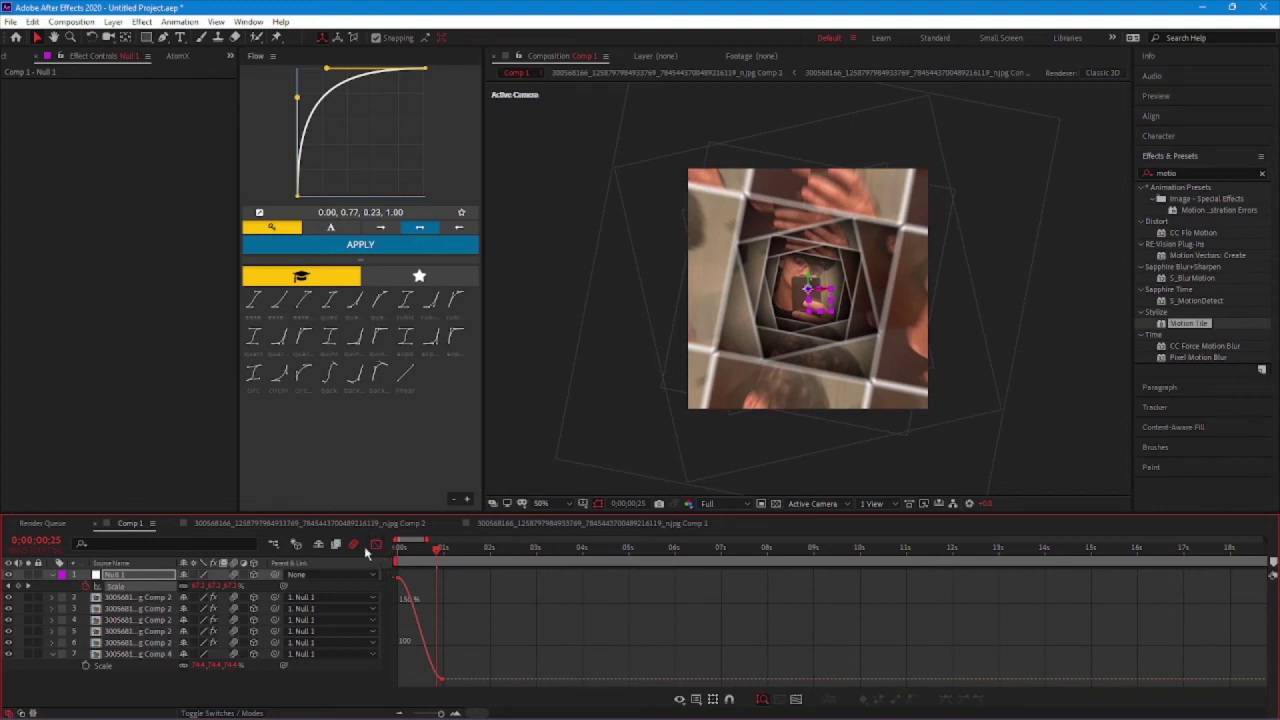
{"action": "scroll", "coordinate": [398, 592], "scroll_direction": "up", "scroll_amount": 2}
{"action": "left_click_drag", "start_coordinate": [426, 552], "coordinate": [588, 584]}
{"action": "left_click", "coordinate": [398, 588]}
{"action": "left_click_drag", "start_coordinate": [515, 683], "coordinate": [491, 684]}
{"action": "key", "text": "space"}
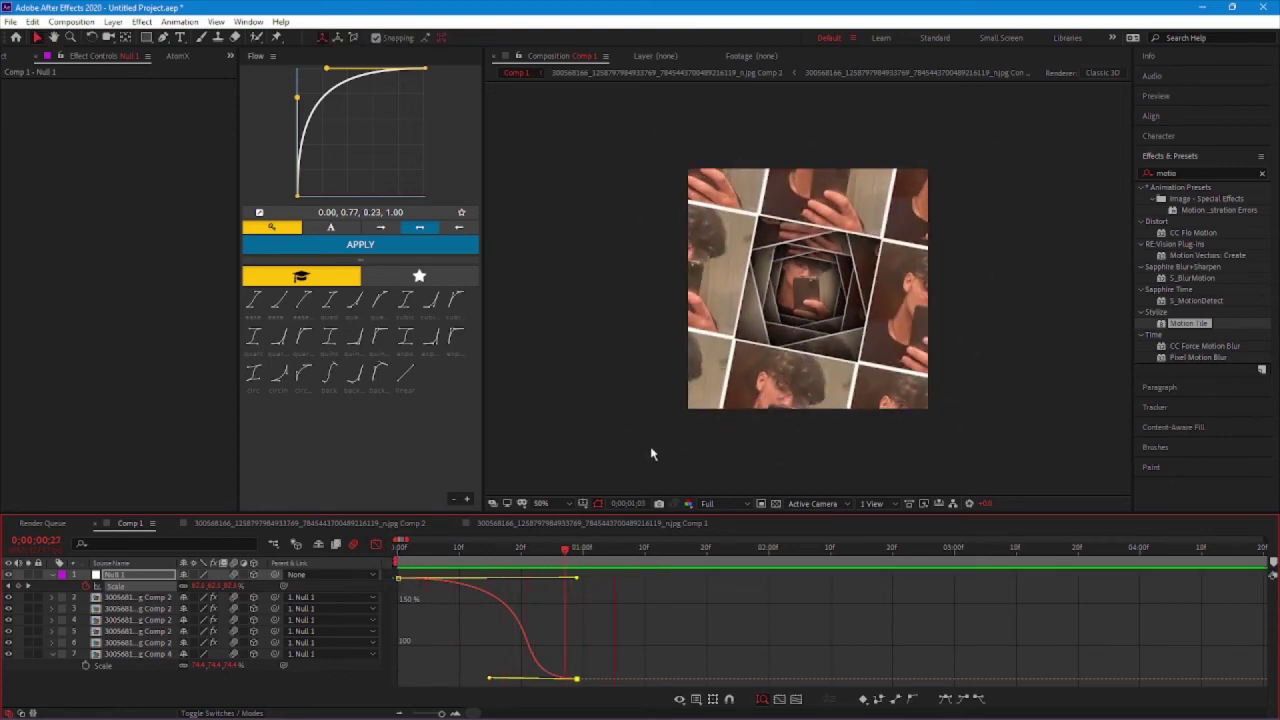
{"action": "left_click", "coordinate": [376, 544]}
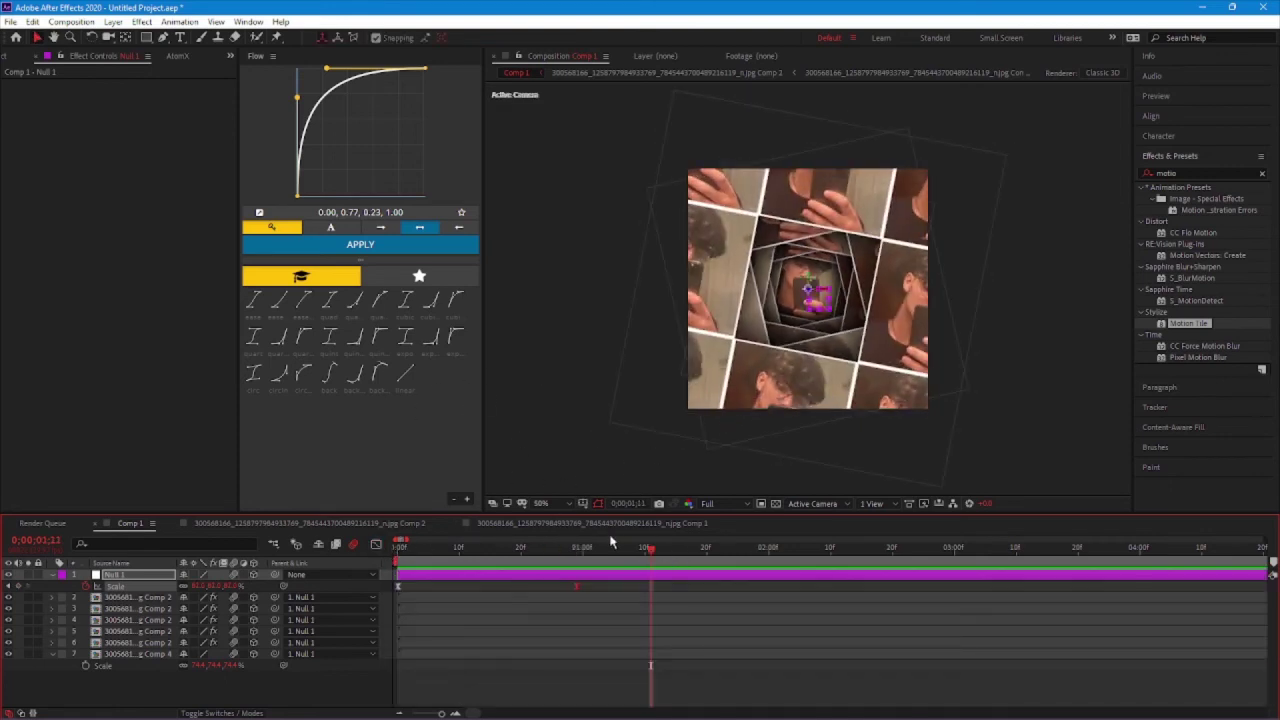
Preview the eased zoom-out and examine at which frame the tunnel starts opening.
{"action": "mouse_move", "coordinate": [575, 548]}
{"action": "left_mouse_down"}
{"action": "mouse_move", "coordinate": [396, 547]}
{"action": "mouse_move", "coordinate": [588, 545]}
{"action": "left_mouse_up"}
{"action": "key", "text": "space"}
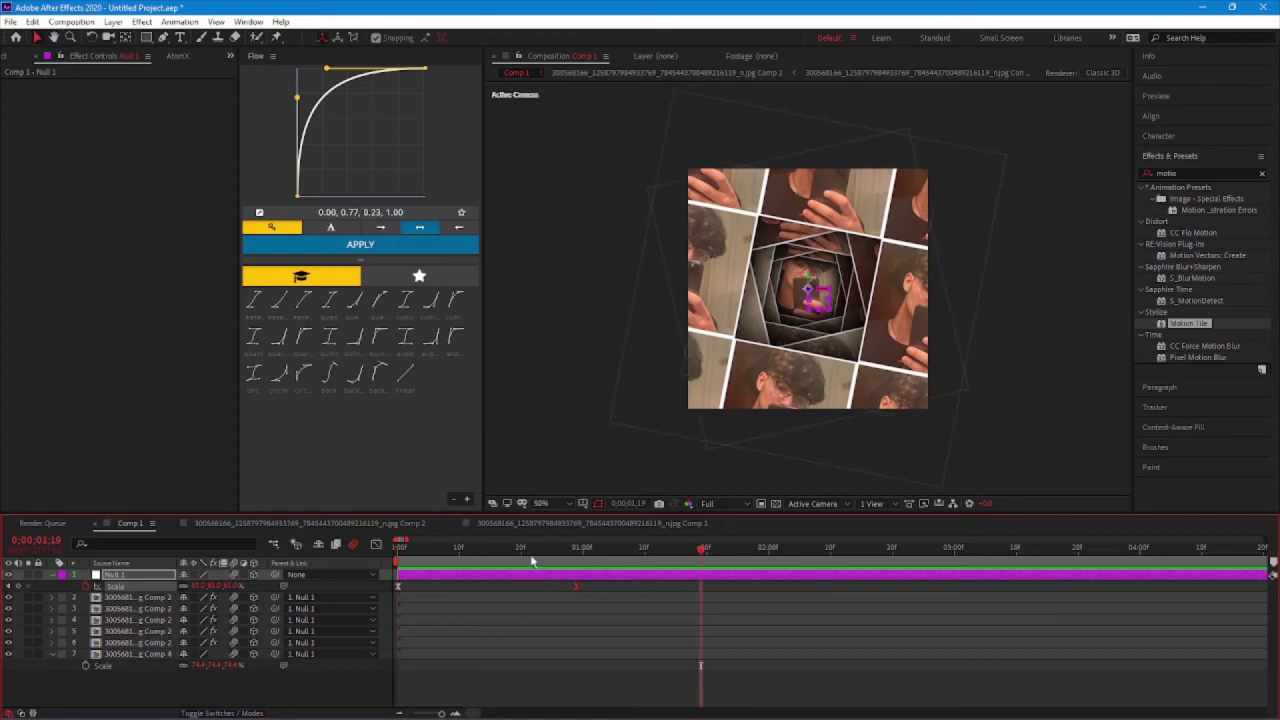
{"action": "left_click", "coordinate": [492, 558]}
{"action": "key", "text": "space"}
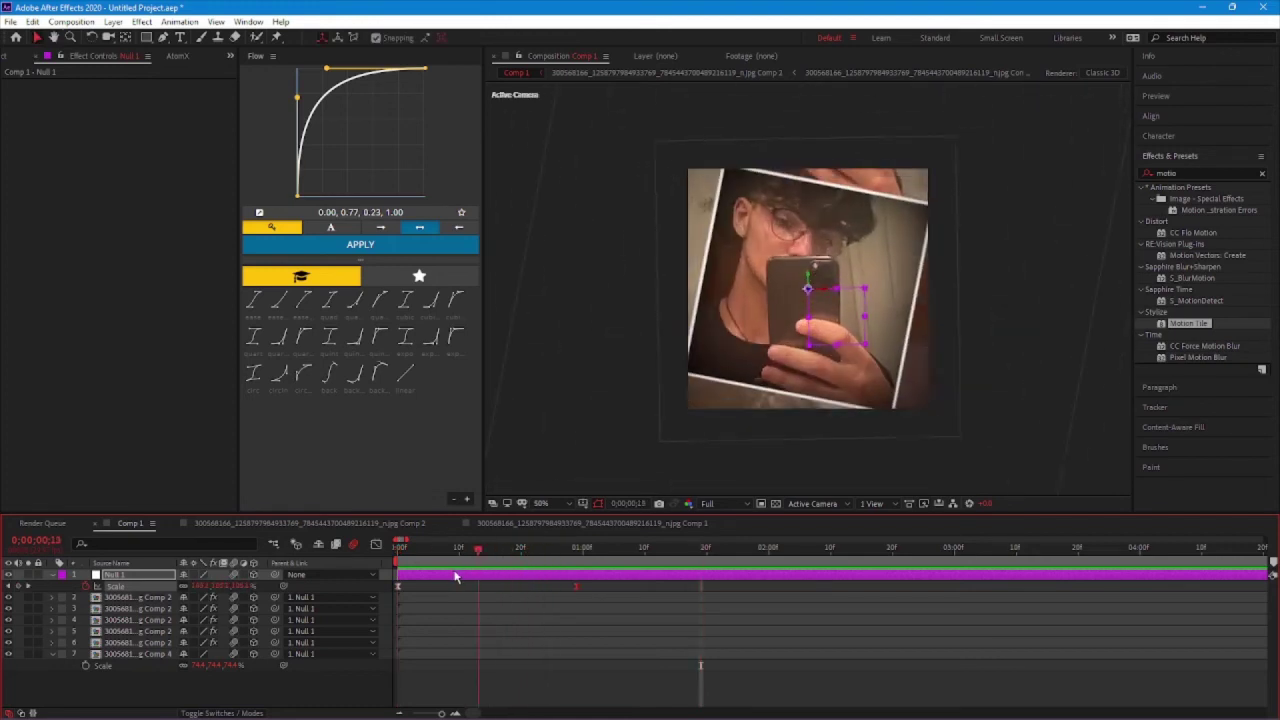
{"action": "key", "text": "space"}
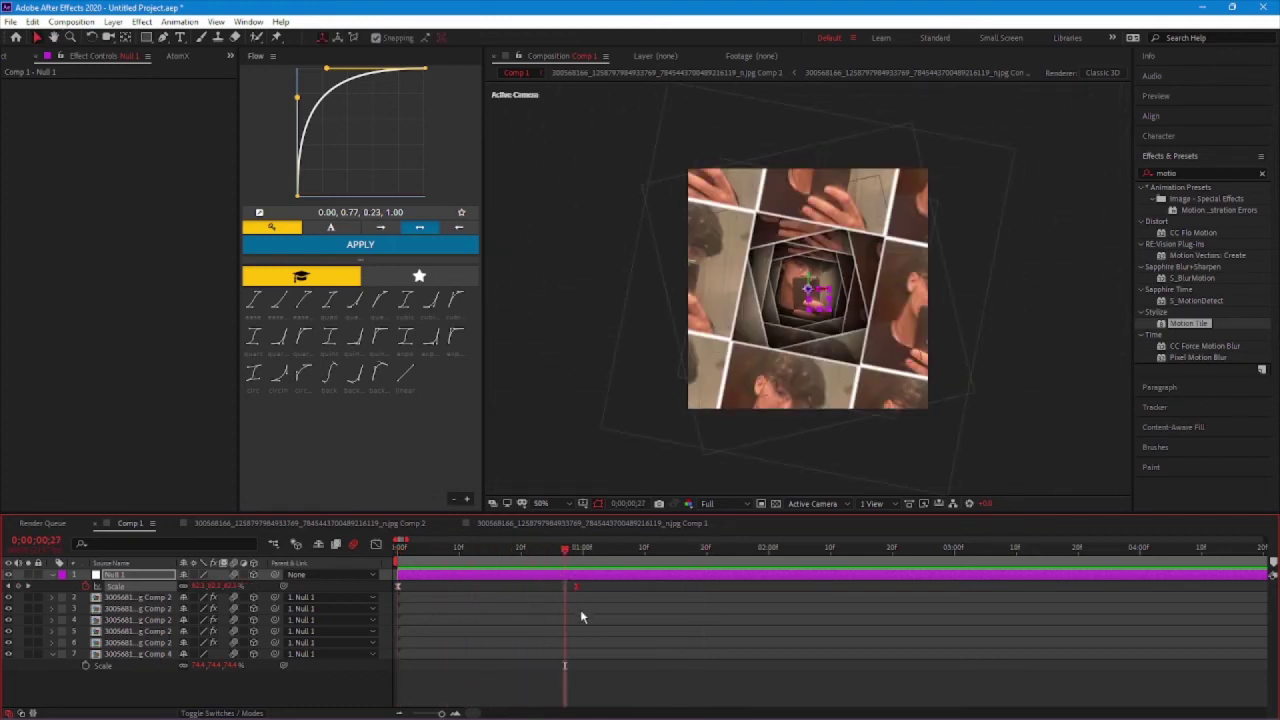
{"action": "left_click", "coordinate": [588, 676]}
{"action": "left_click", "coordinate": [397, 548]}
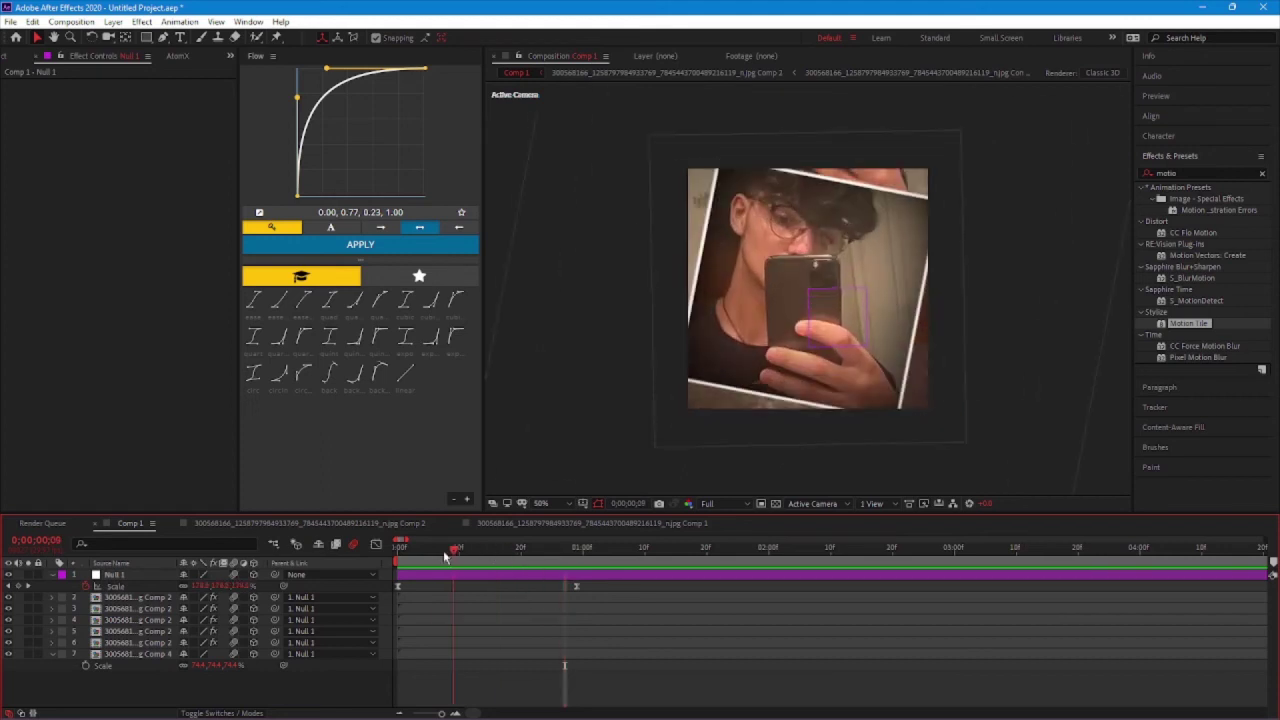
{"action": "key", "text": "space"}
{"action": "key", "text": "space"}
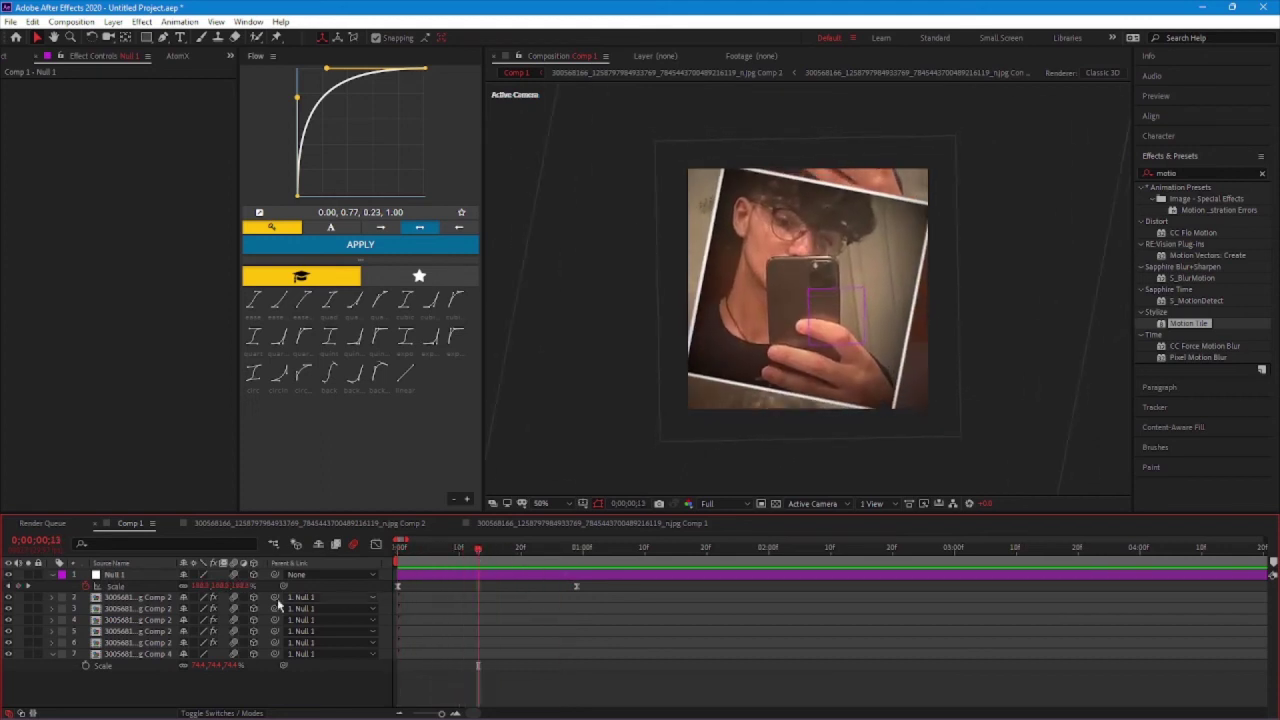
Set a starting Z Rotation keyframe on Null 1 at 0;00;00;13 and show only its animated properties.
{"action": "left_click", "coordinate": [125, 576]}
{"action": "key", "text": "r"}
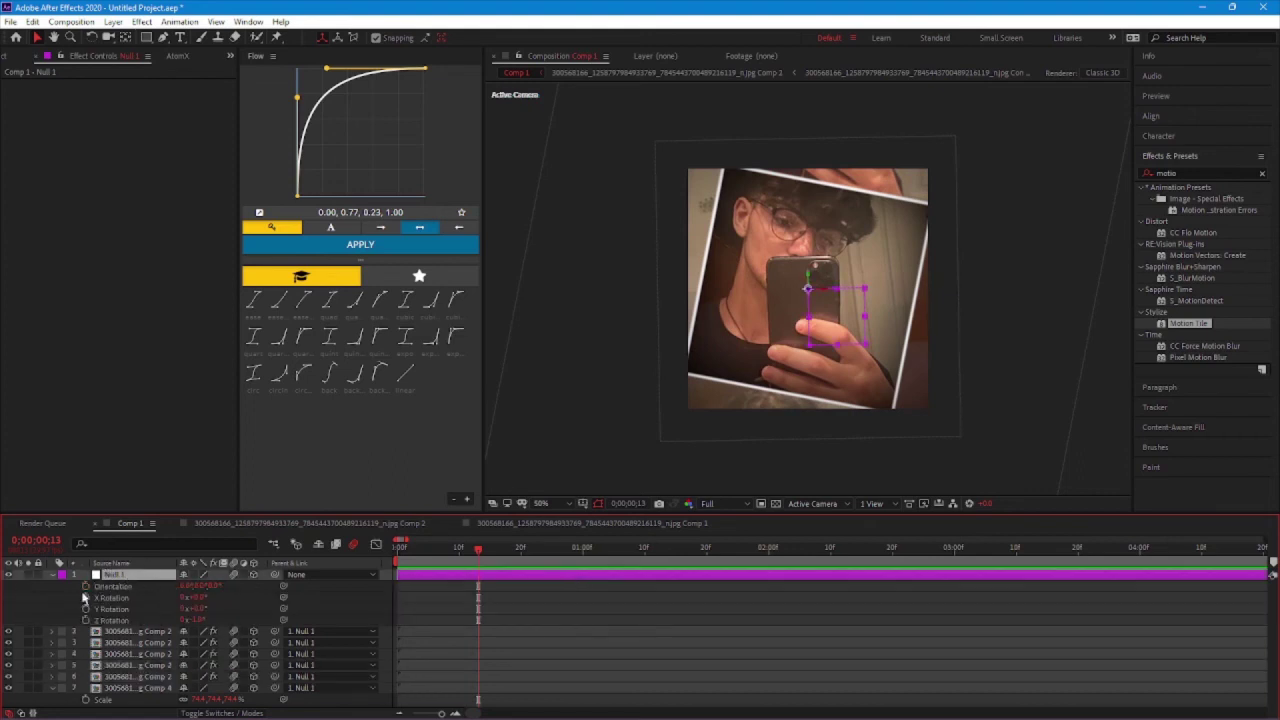
{"action": "left_click_drag", "start_coordinate": [193, 628], "coordinate": [217, 622]}
{"action": "key", "text": "ctrl+z"}
{"action": "left_click", "coordinate": [86, 620]}
{"action": "key", "text": "u"}
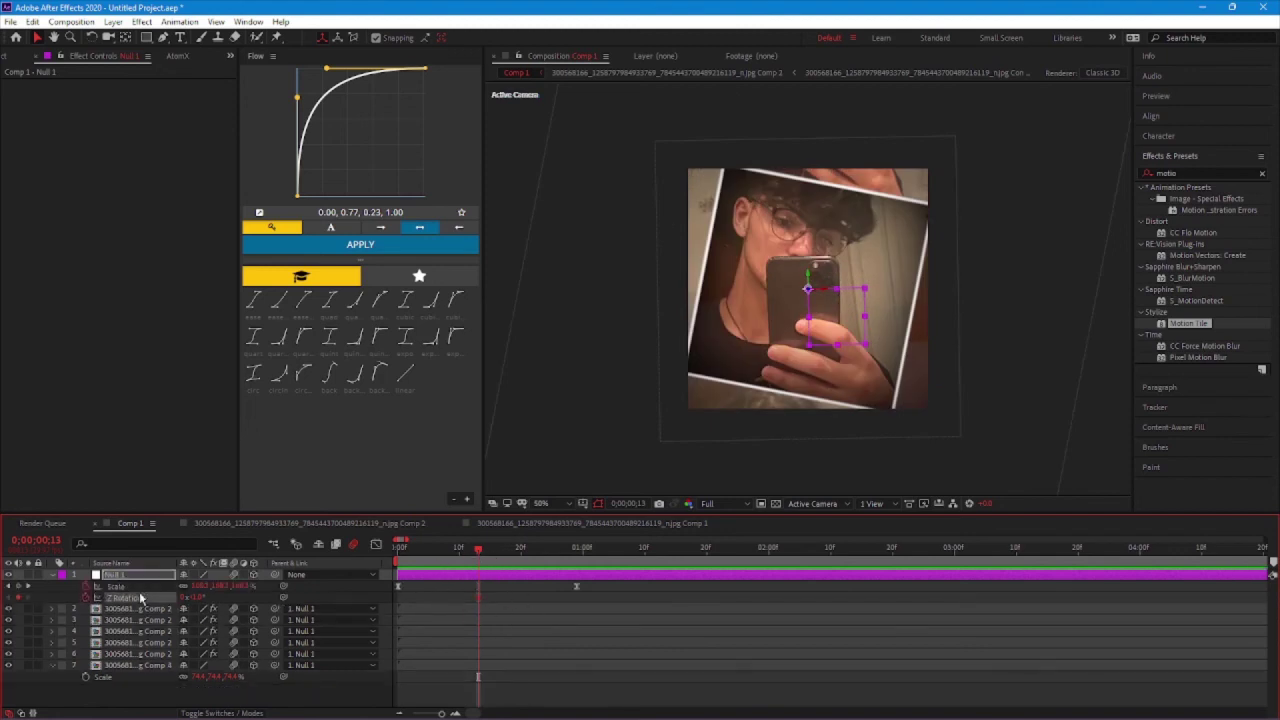
Rotate Null 1 to about 100° on Z at 0;00;00;29 to add the ending rotation keyframe.
{"action": "left_click_drag", "start_coordinate": [478, 560], "coordinate": [576, 558]}
{"action": "left_click_drag", "start_coordinate": [200, 597], "coordinate": [213, 598]}
{"action": "left_click", "coordinate": [202, 597]}
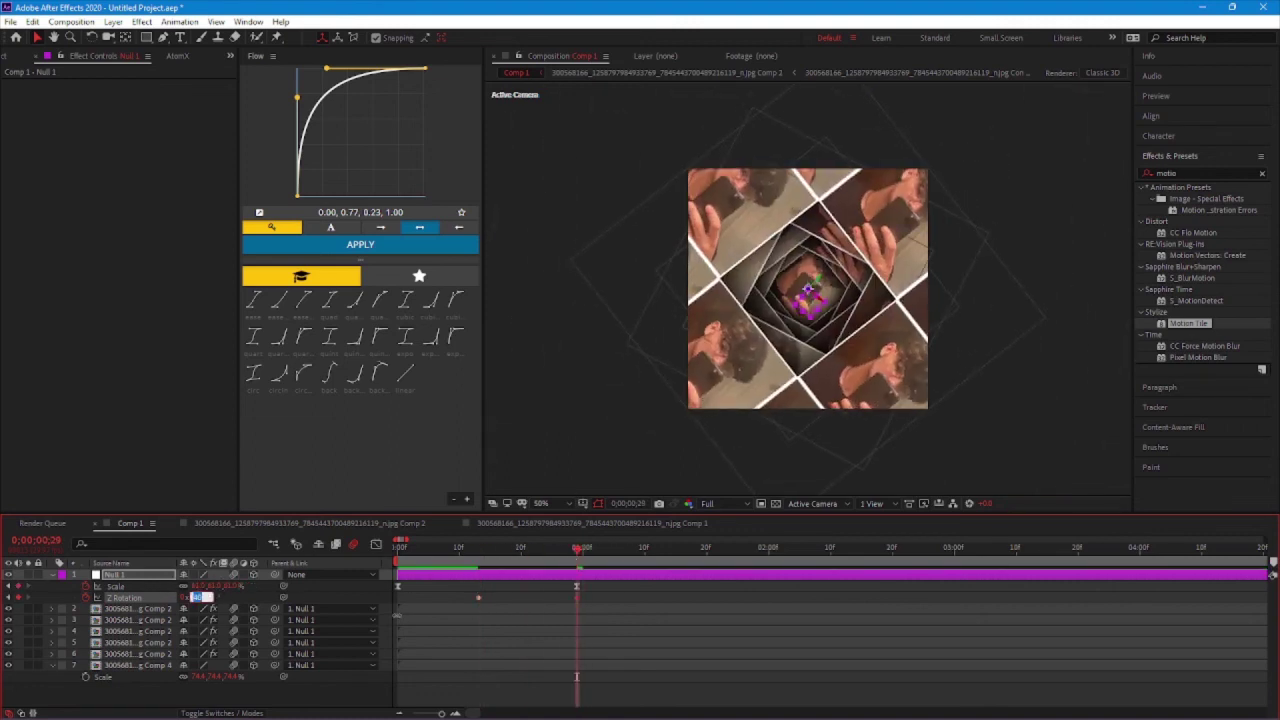
{"action": "left_click", "coordinate": [243, 601]}
{"action": "left_click_drag", "start_coordinate": [202, 597], "coordinate": [243, 598]}
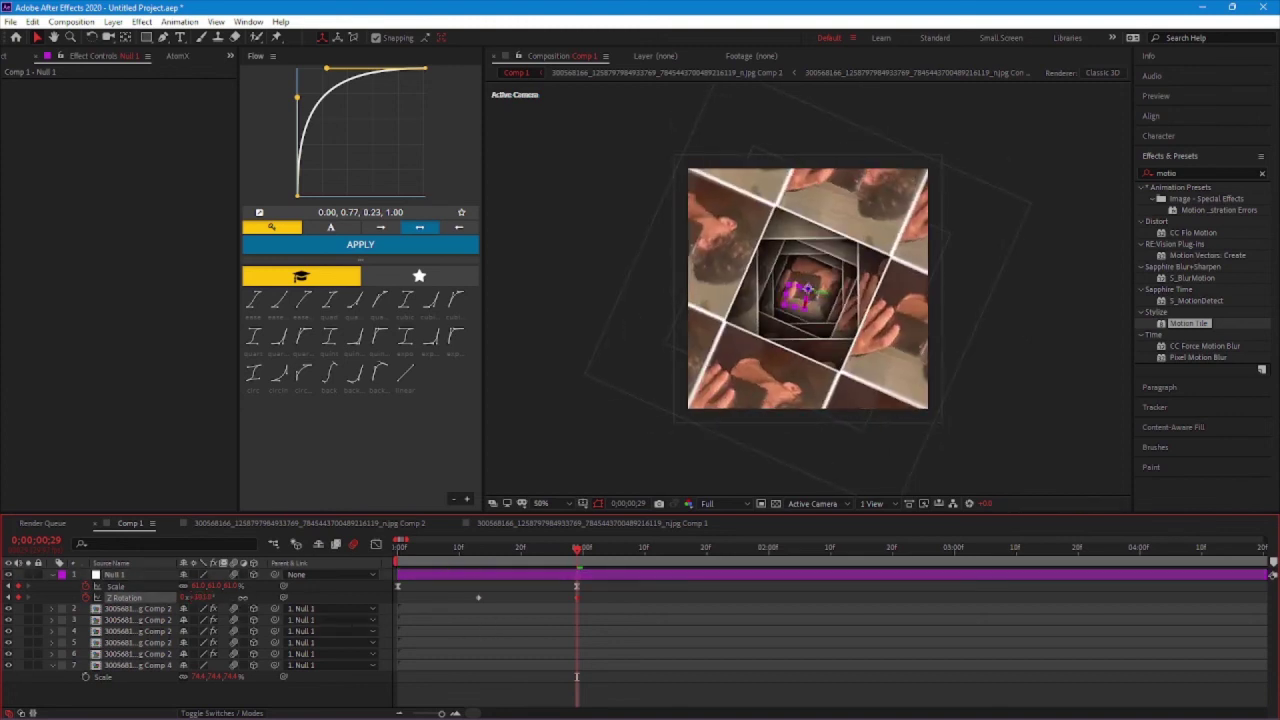
Apply Easy Ease to both Z Rotation keyframes of Null 1.
{"action": "left_click", "coordinate": [518, 603]}
{"action": "mouse_move", "coordinate": [460, 590]}
{"action": "left_mouse_down"}
{"action": "mouse_move", "coordinate": [610, 603]}
{"action": "mouse_move", "coordinate": [463, 601]}
{"action": "left_mouse_up"}
{"action": "left_click", "coordinate": [510, 596]}
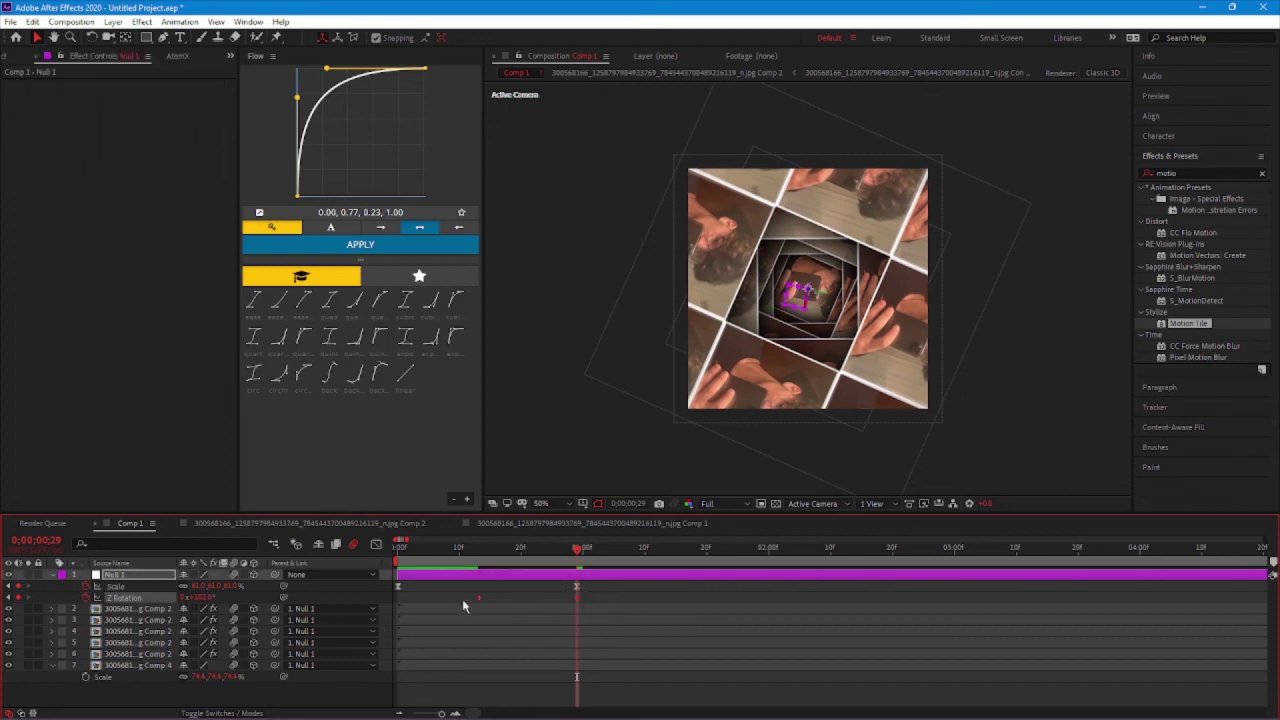
Extend the ending Scale and Z Rotation keyframes to about 0;00;01;07 and shape a slow-starting rotation curve ending at 210°.
{"action": "left_click", "coordinate": [376, 545]}
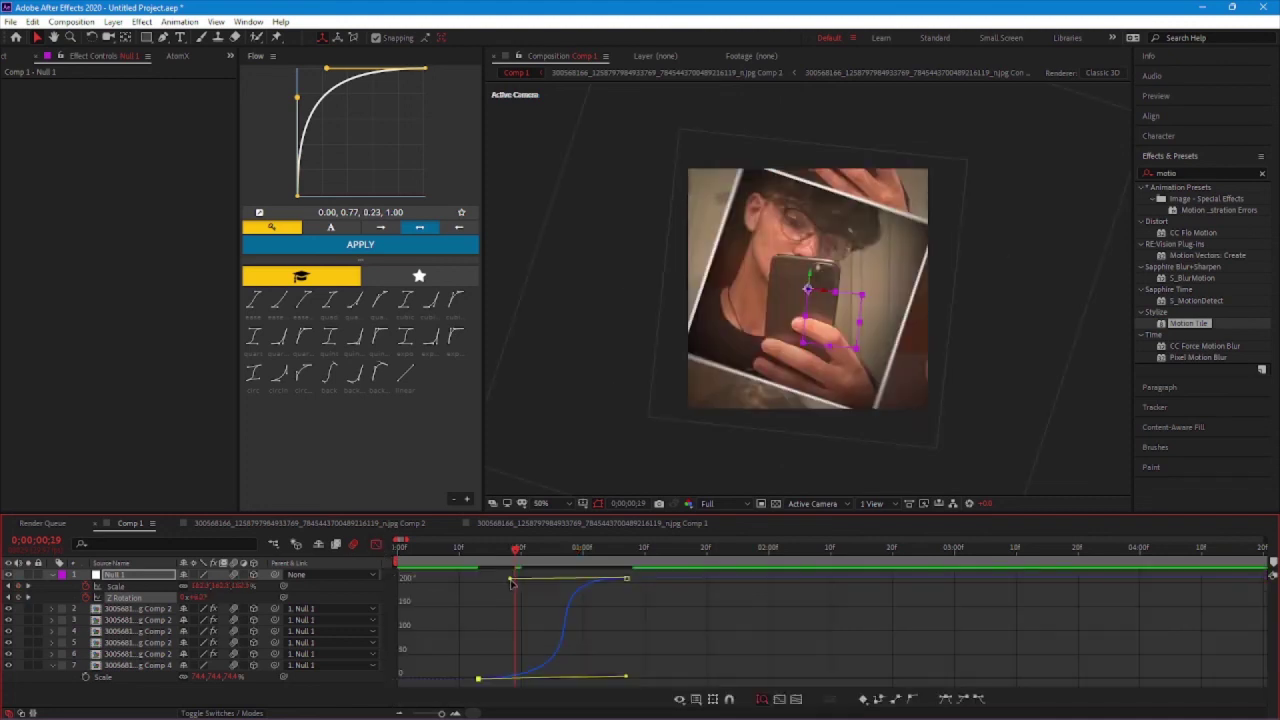
{"action": "key", "text": "space"}
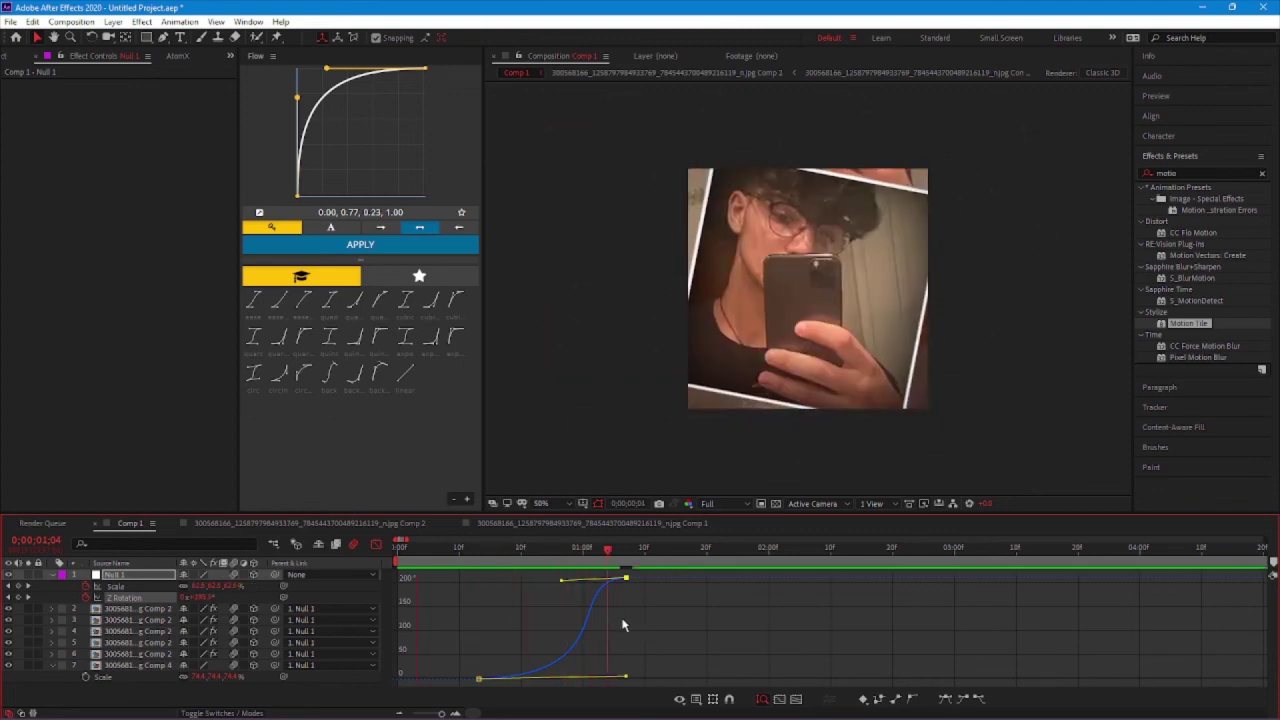
{"action": "key", "text": "space"}
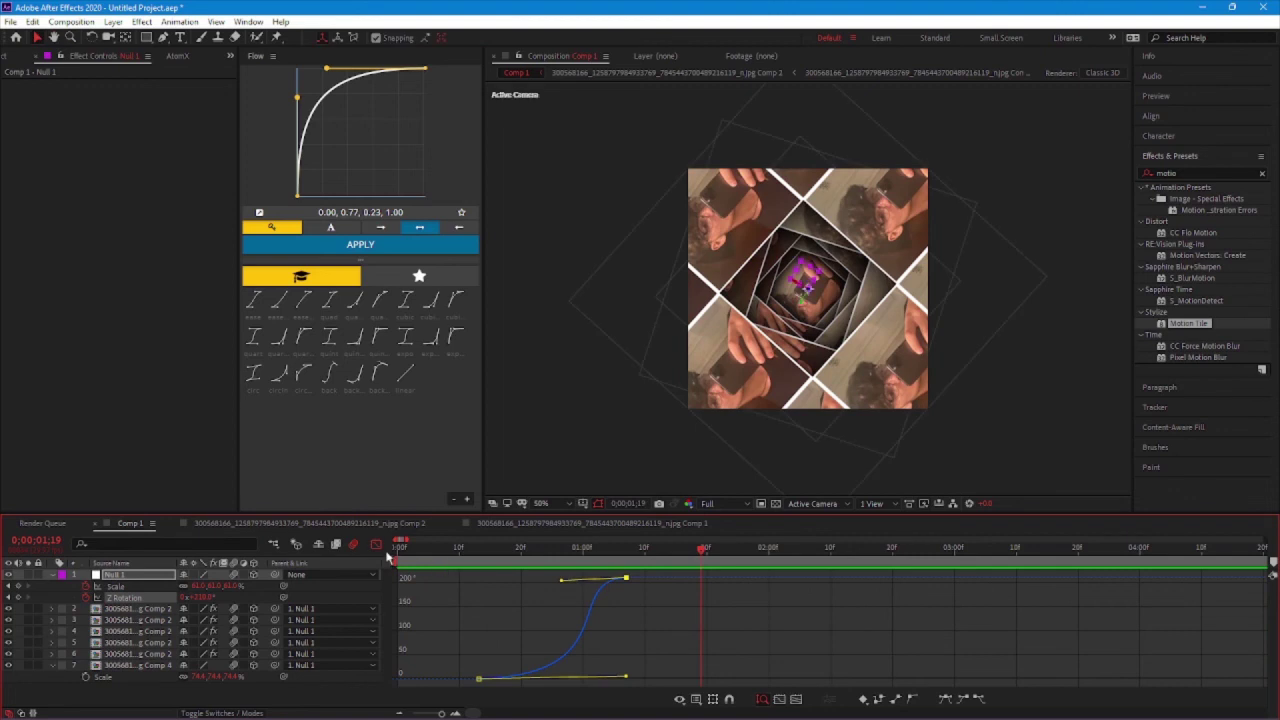
{"action": "left_click", "coordinate": [376, 544]}
{"action": "key", "text": "space"}
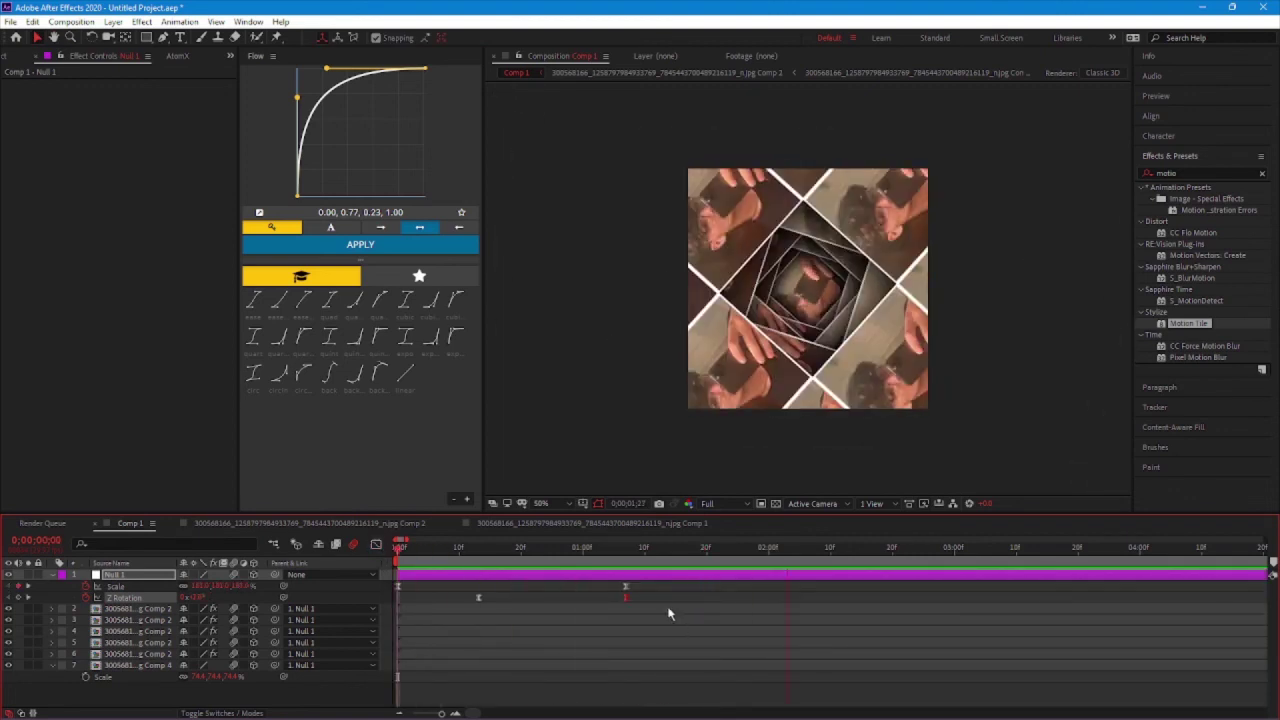
Preview the rotating zoom-out animation from the start of Comp 1 and return to the first frame.
{"action": "key", "text": "space"}
{"action": "key", "text": "space"}
{"action": "key", "text": "space"}
{"action": "left_click_drag", "start_coordinate": [580, 549], "coordinate": [552, 549]}
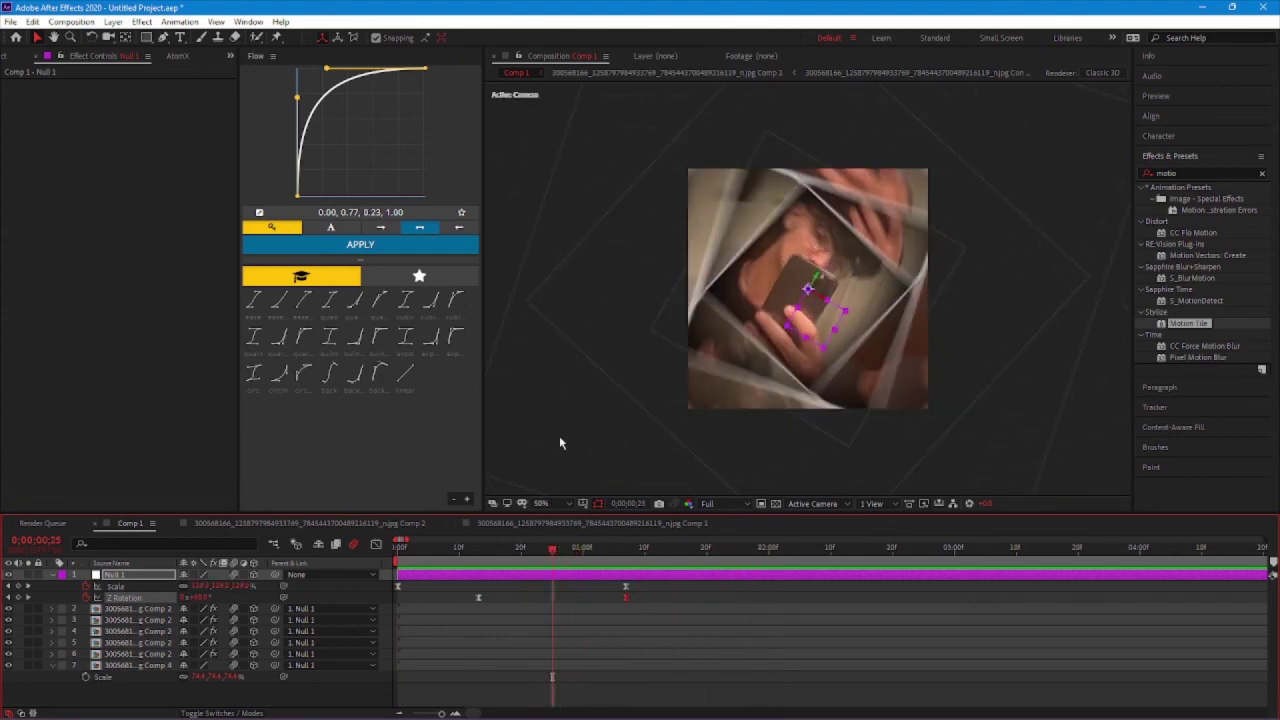
{"action": "key", "text": "space"}
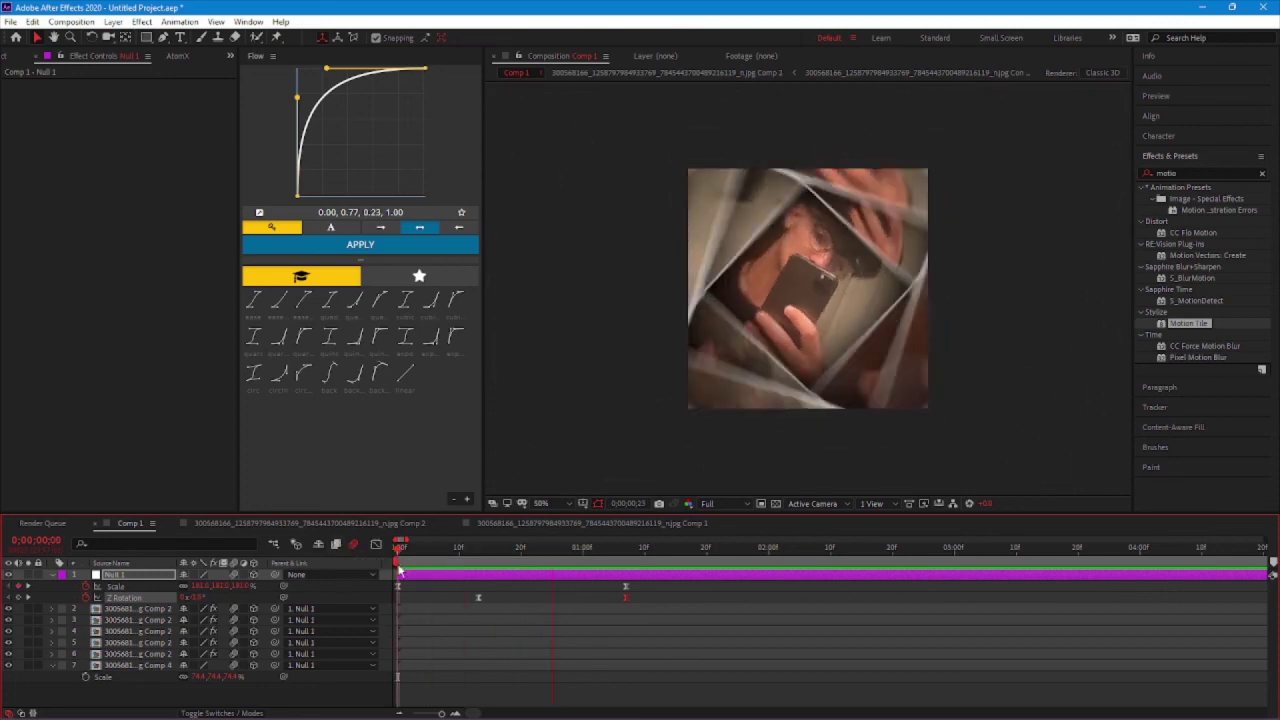
{"action": "key", "text": "space"}
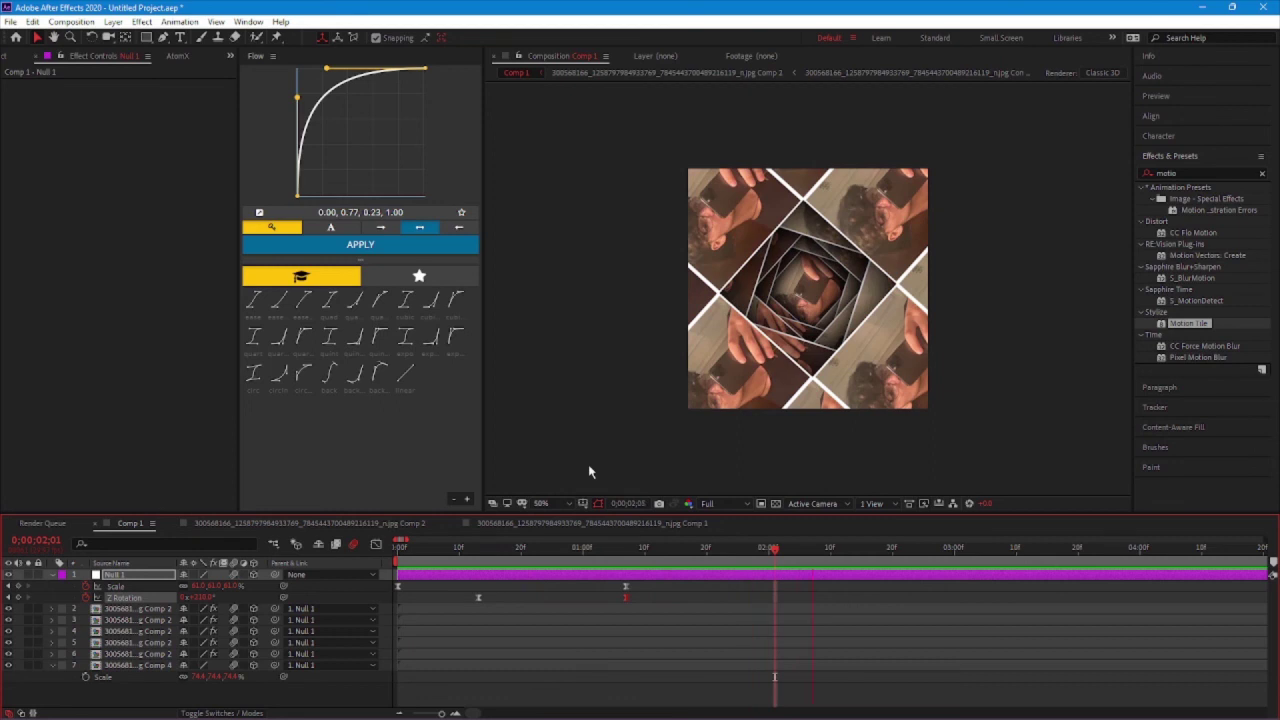
{"action": "key", "text": "space"}
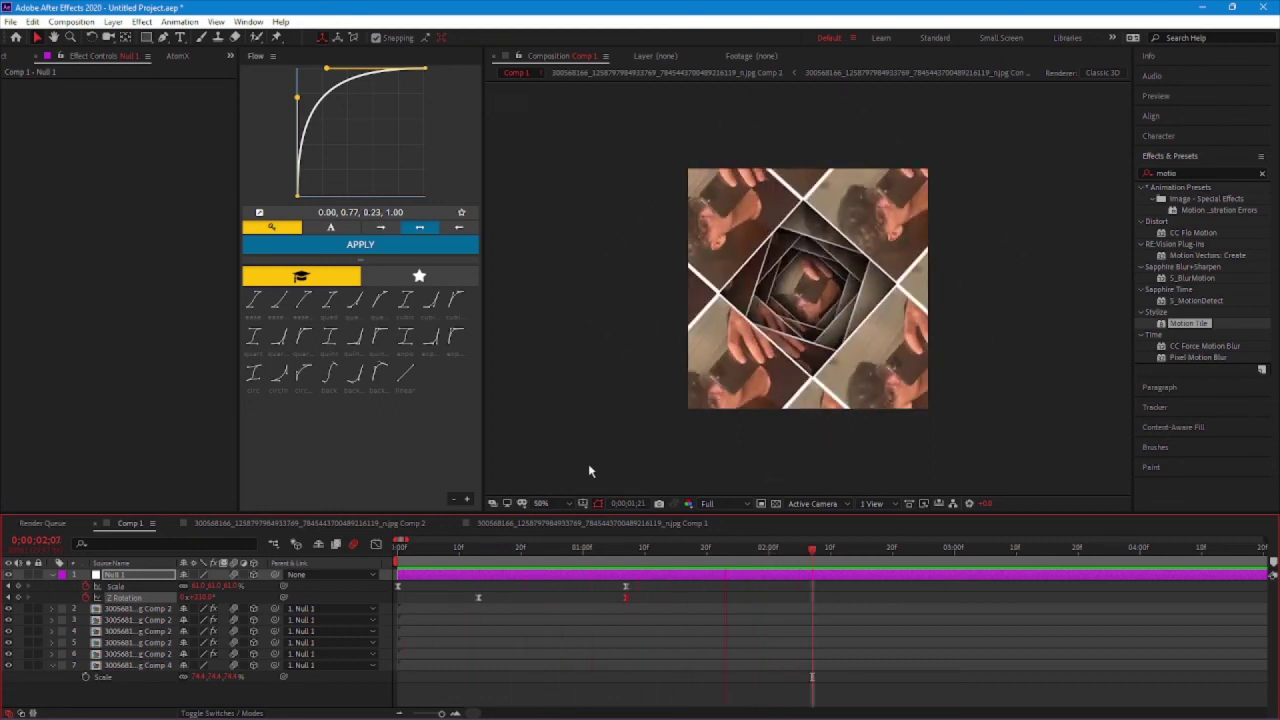
{"action": "left_click", "coordinate": [596, 548]}
{"action": "left_click_drag", "start_coordinate": [597, 558], "coordinate": [380, 598]}
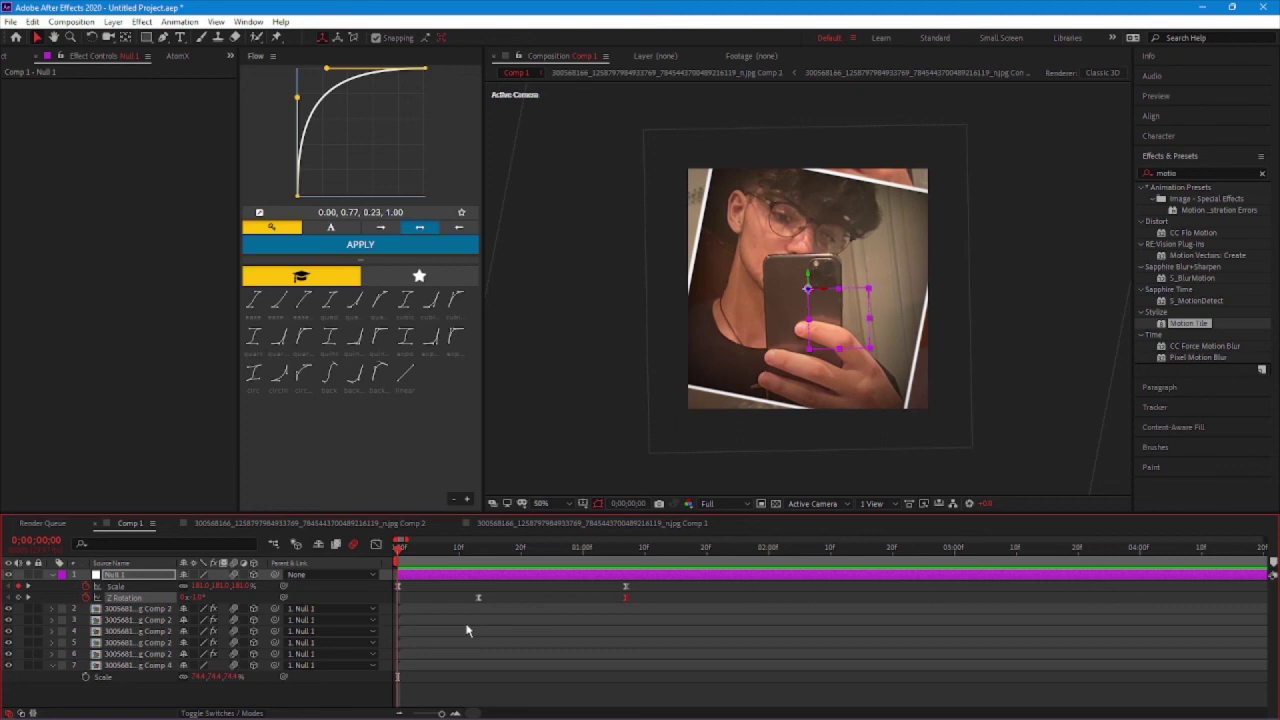
Collapse the animated properties of Null 1 and deselect all layers.
{"action": "left_click", "coordinate": [533, 588]}
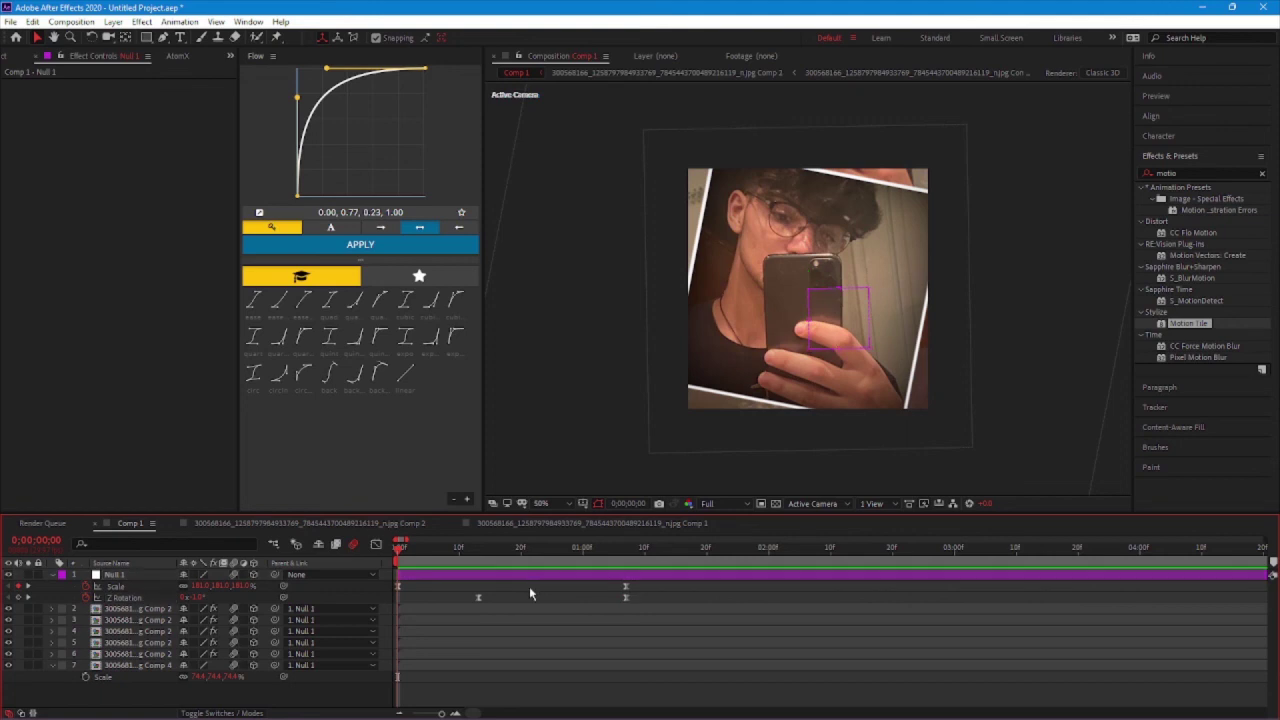
{"action": "left_click", "coordinate": [527, 578]}
{"action": "key", "text": "u"}
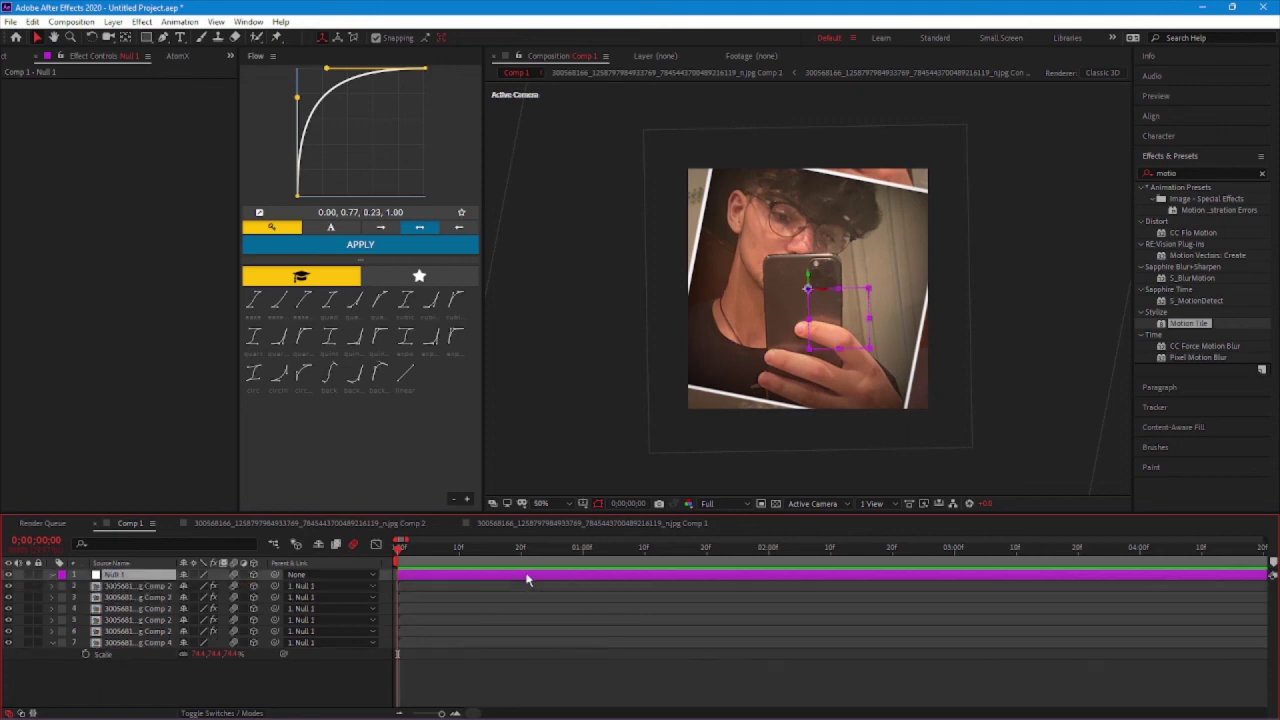
{"action": "left_click", "coordinate": [520, 668]}
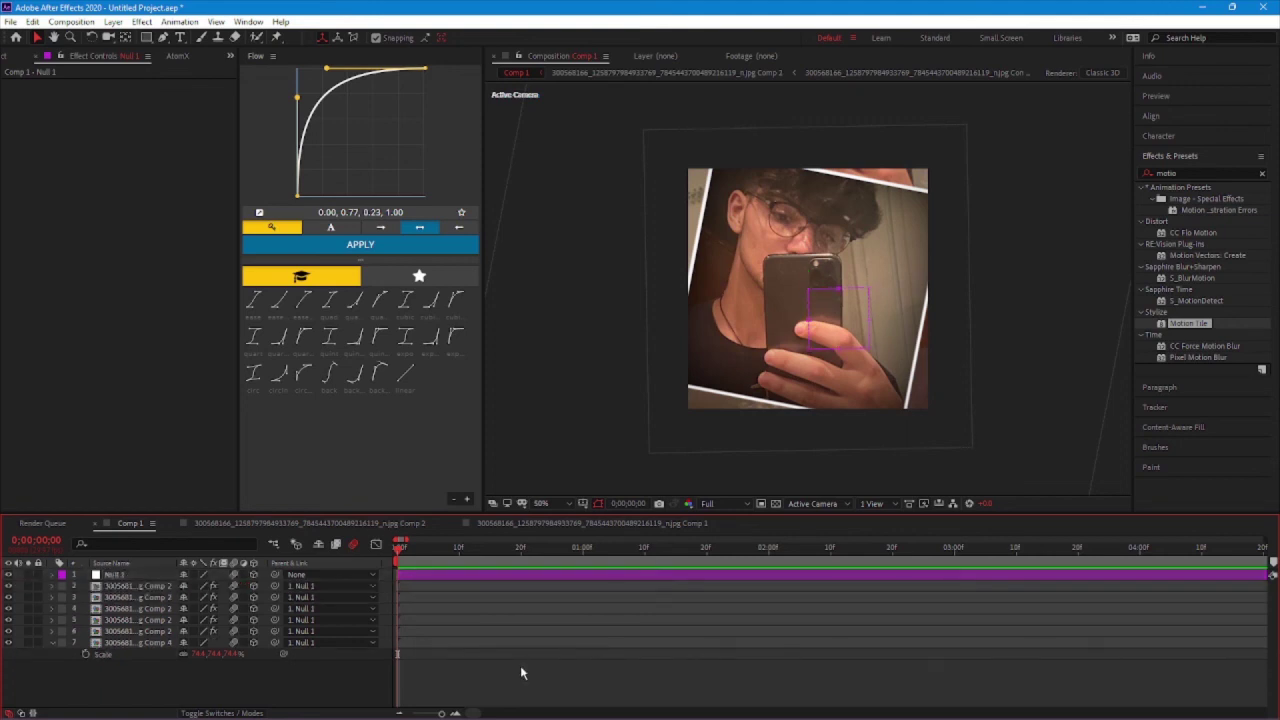